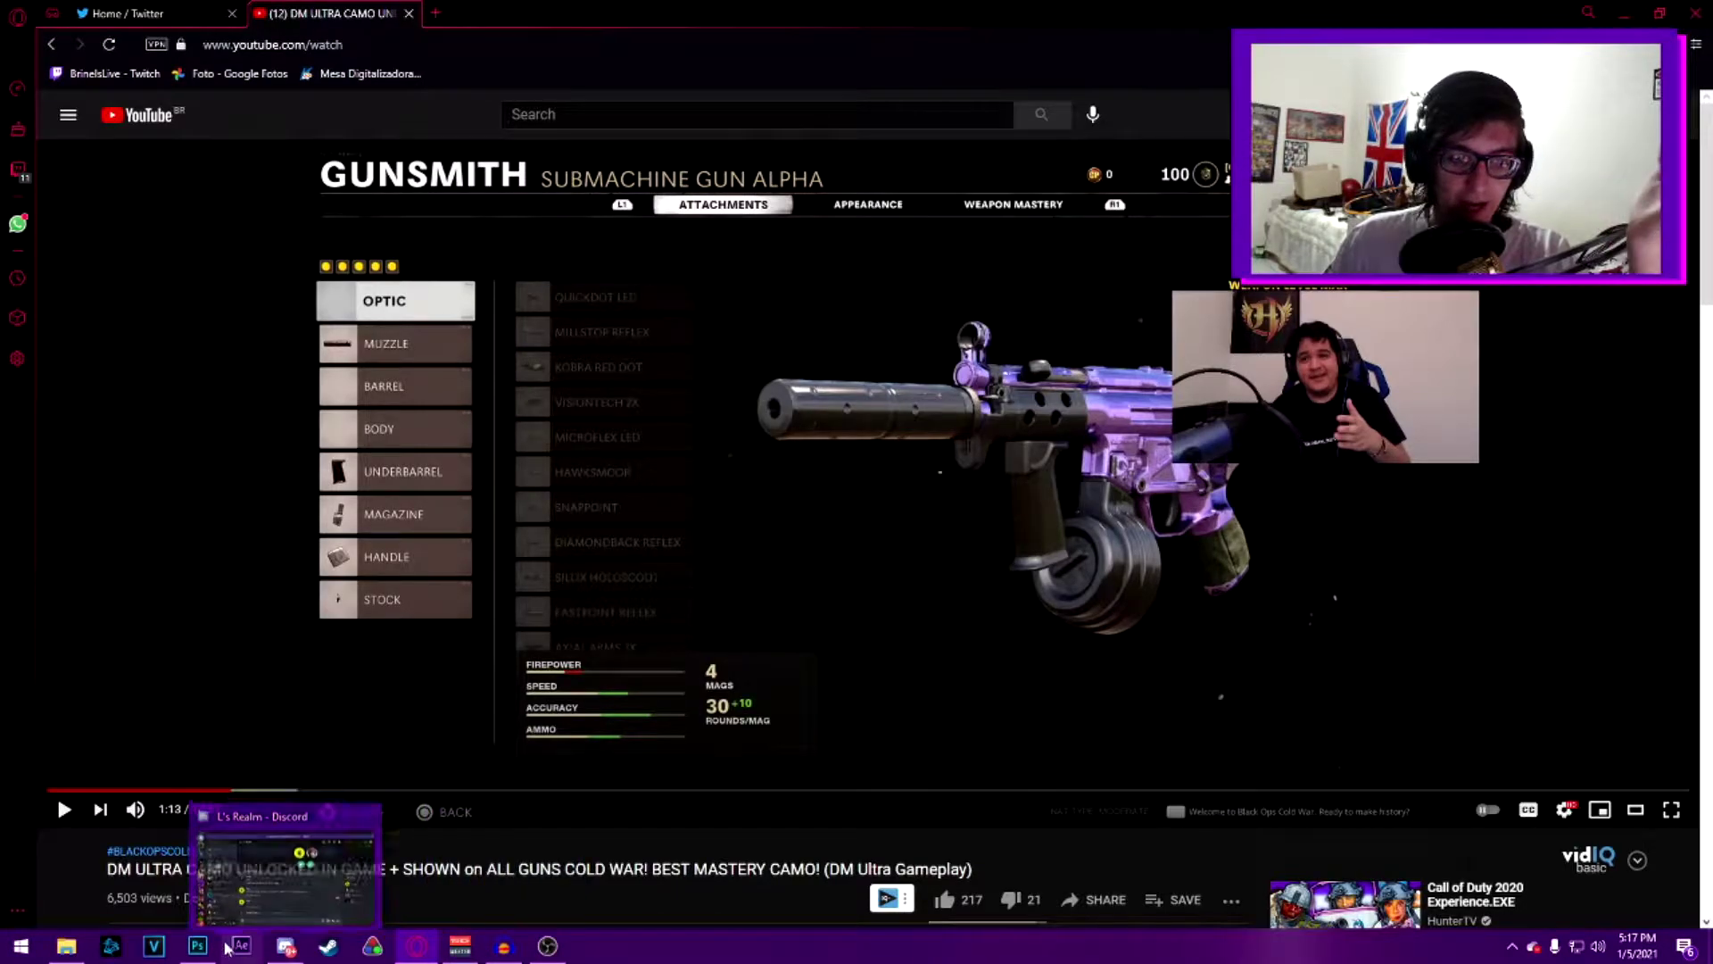
Look through the existing cybertron camo textures in File Explorer's png folder and preview the col and glow images
left_click(197, 946)
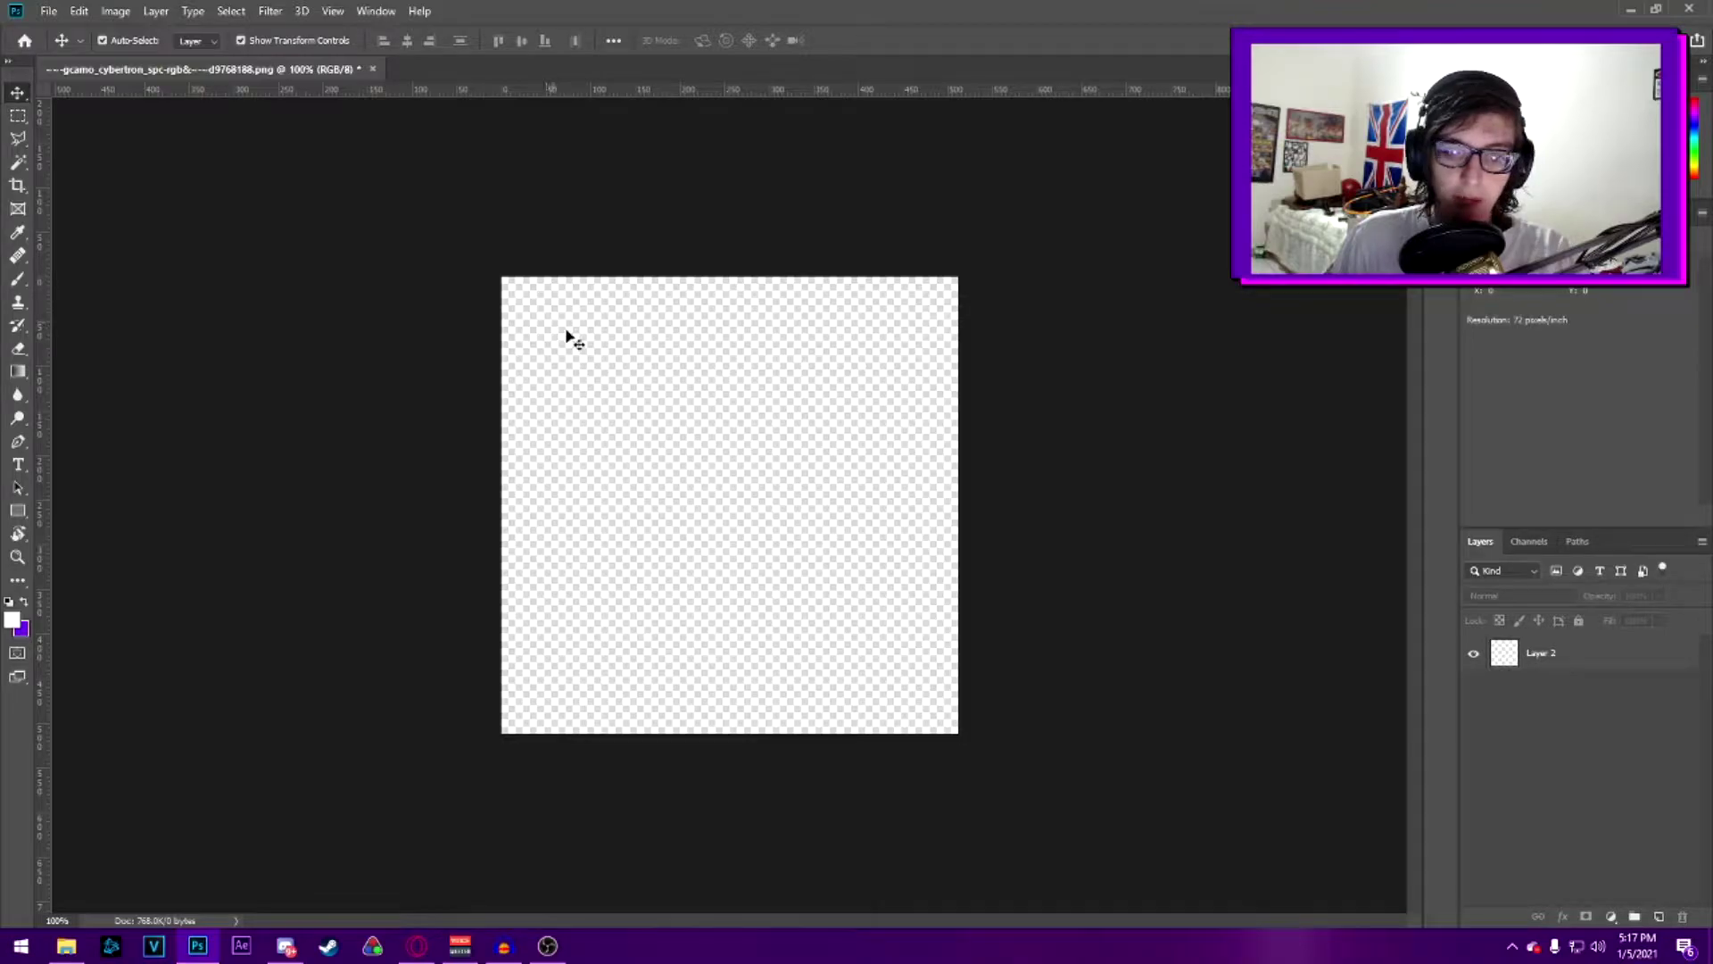
left_click(68, 946)
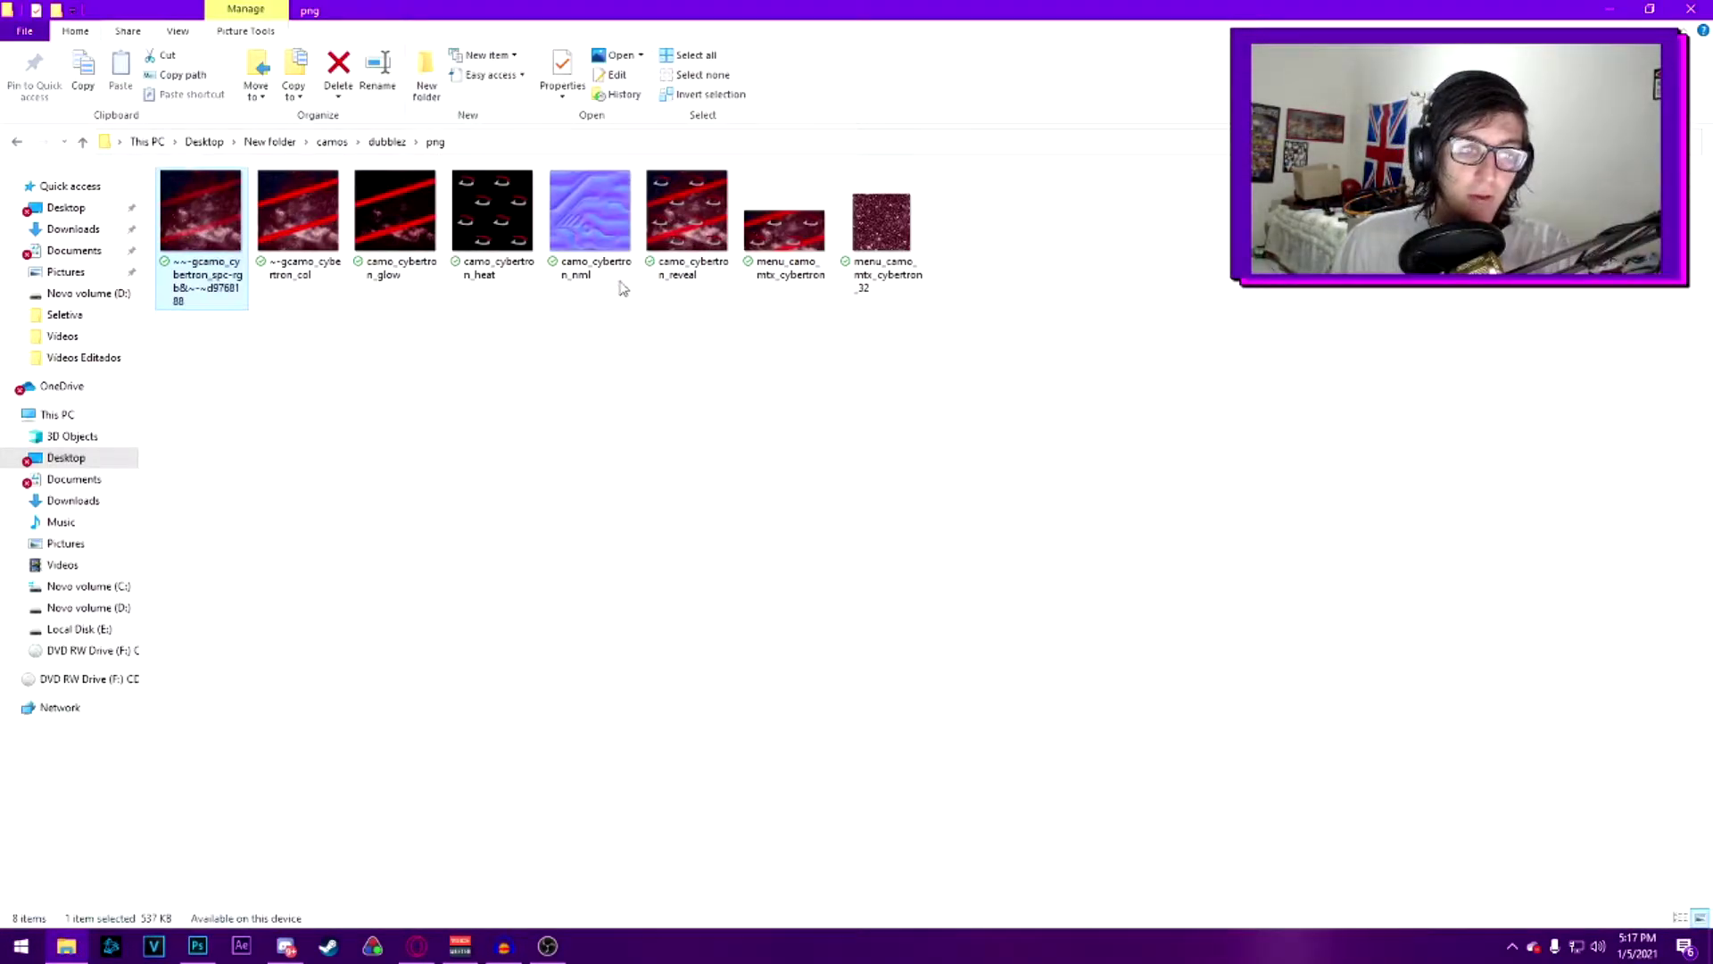
left_click_drag(222, 404, 928, 171)
left_click(705, 334)
left_click_drag(705, 335, 236, 299)
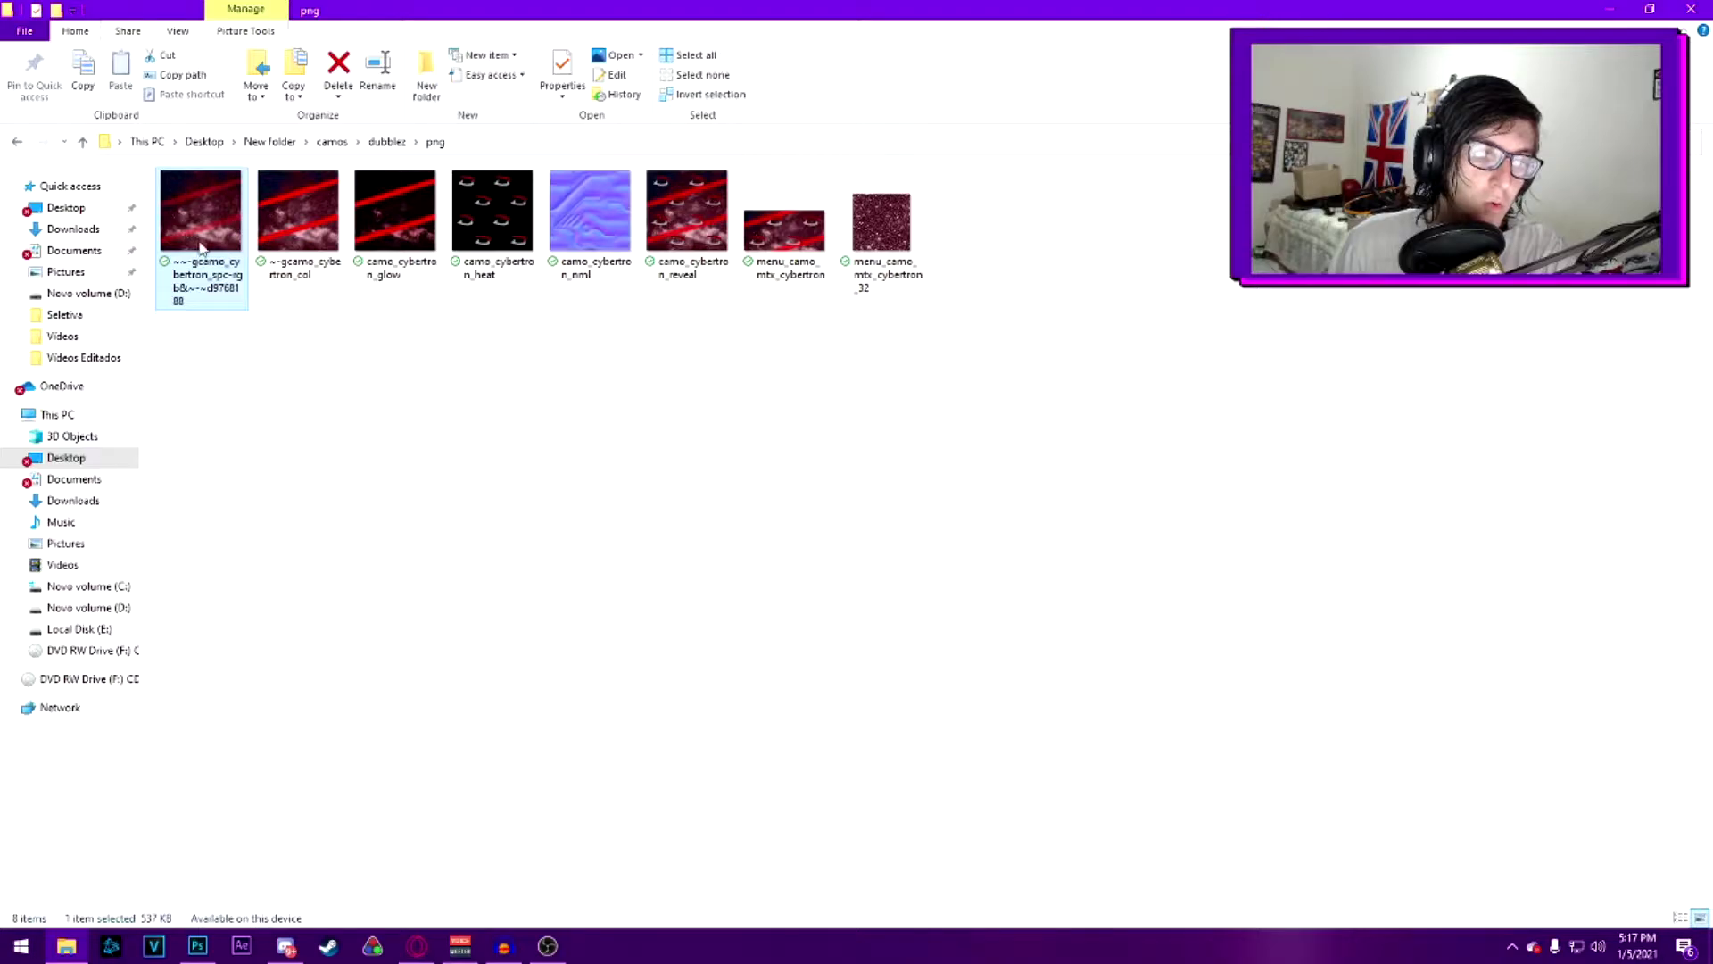
left_click(326, 232)
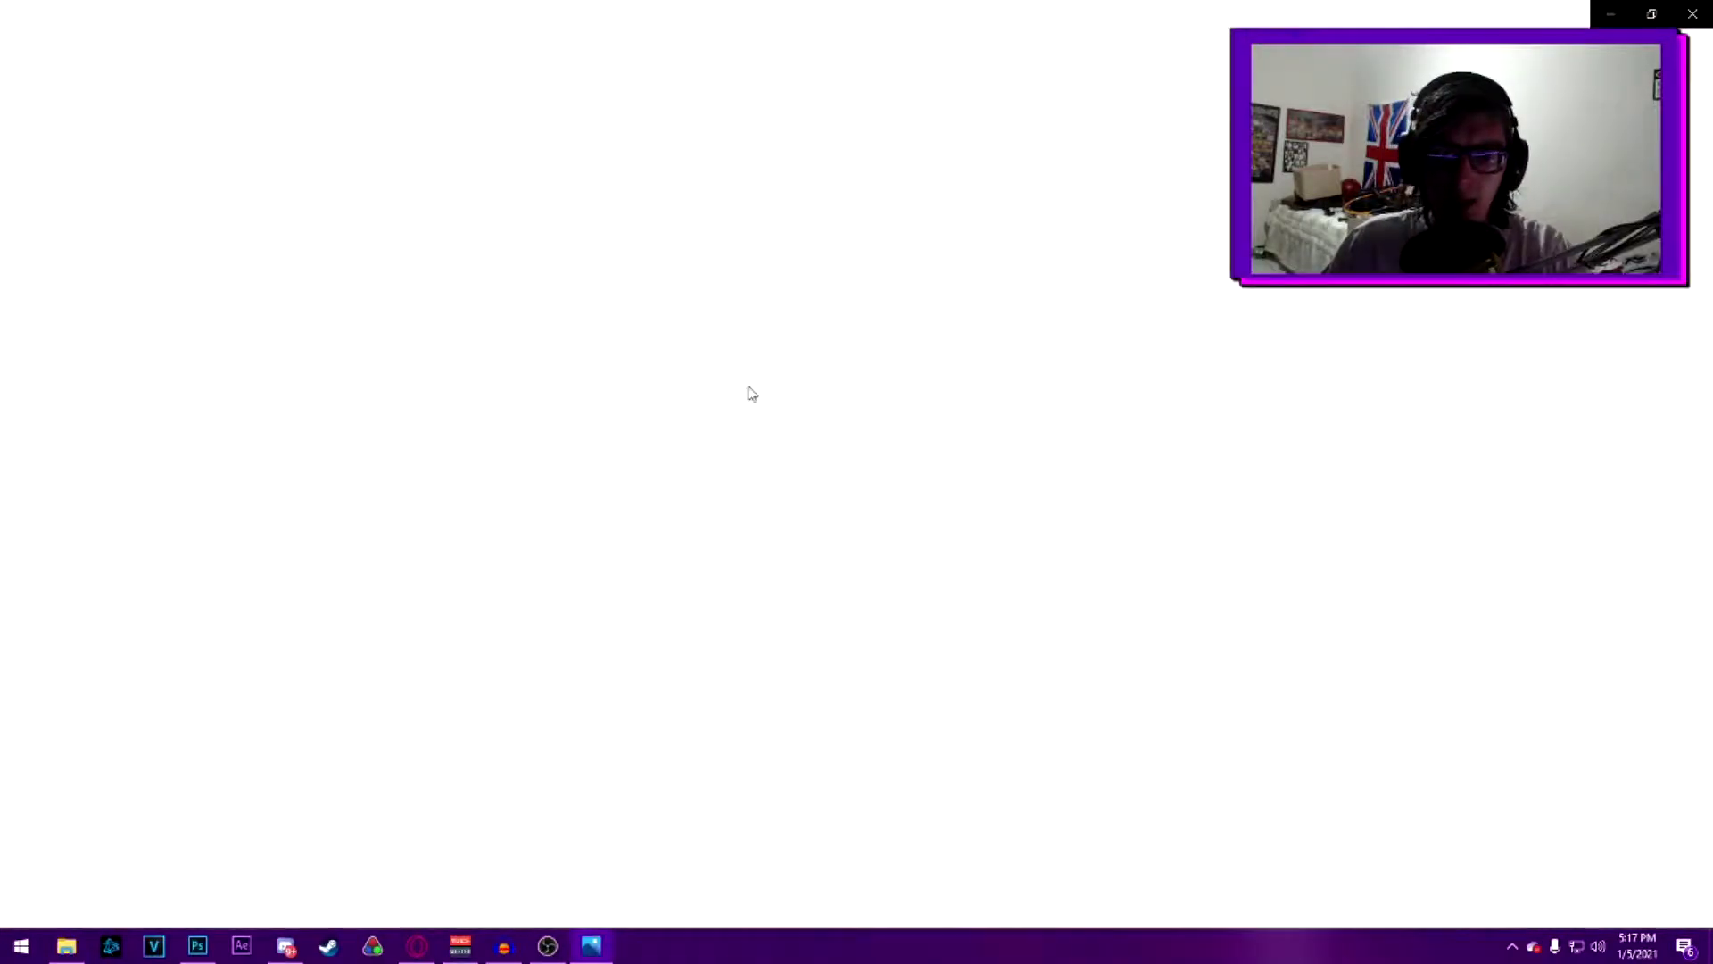
left_click(1693, 14)
double_click(383, 224)
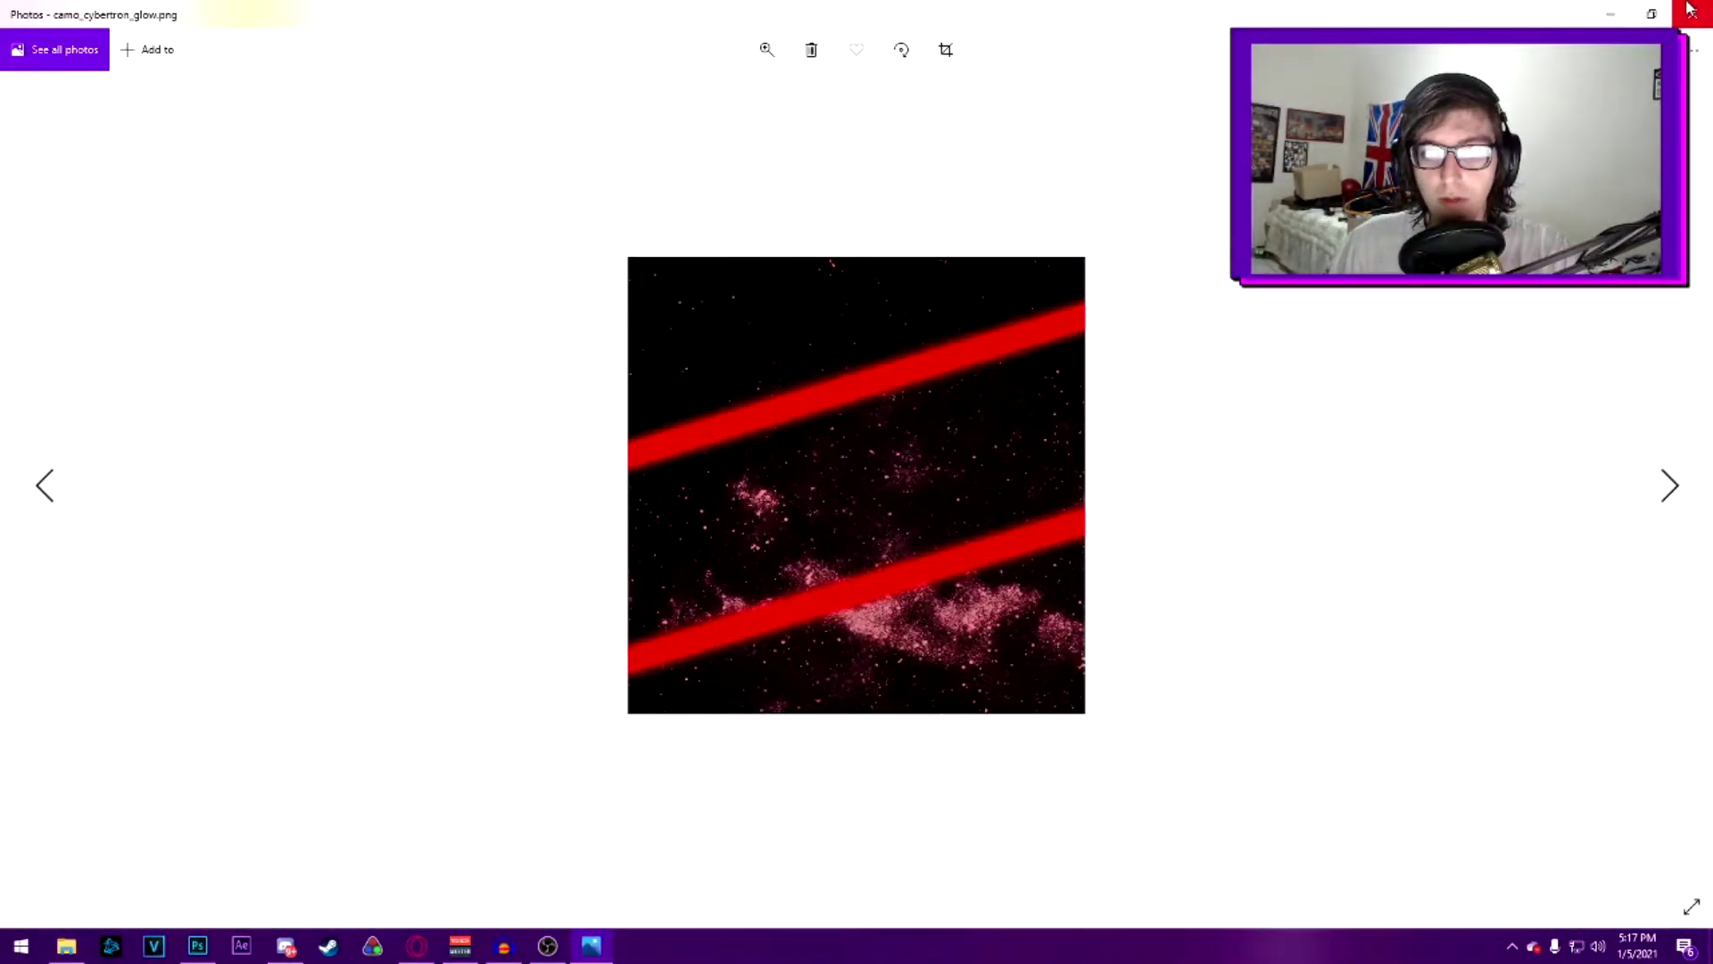
left_click(1691, 11)
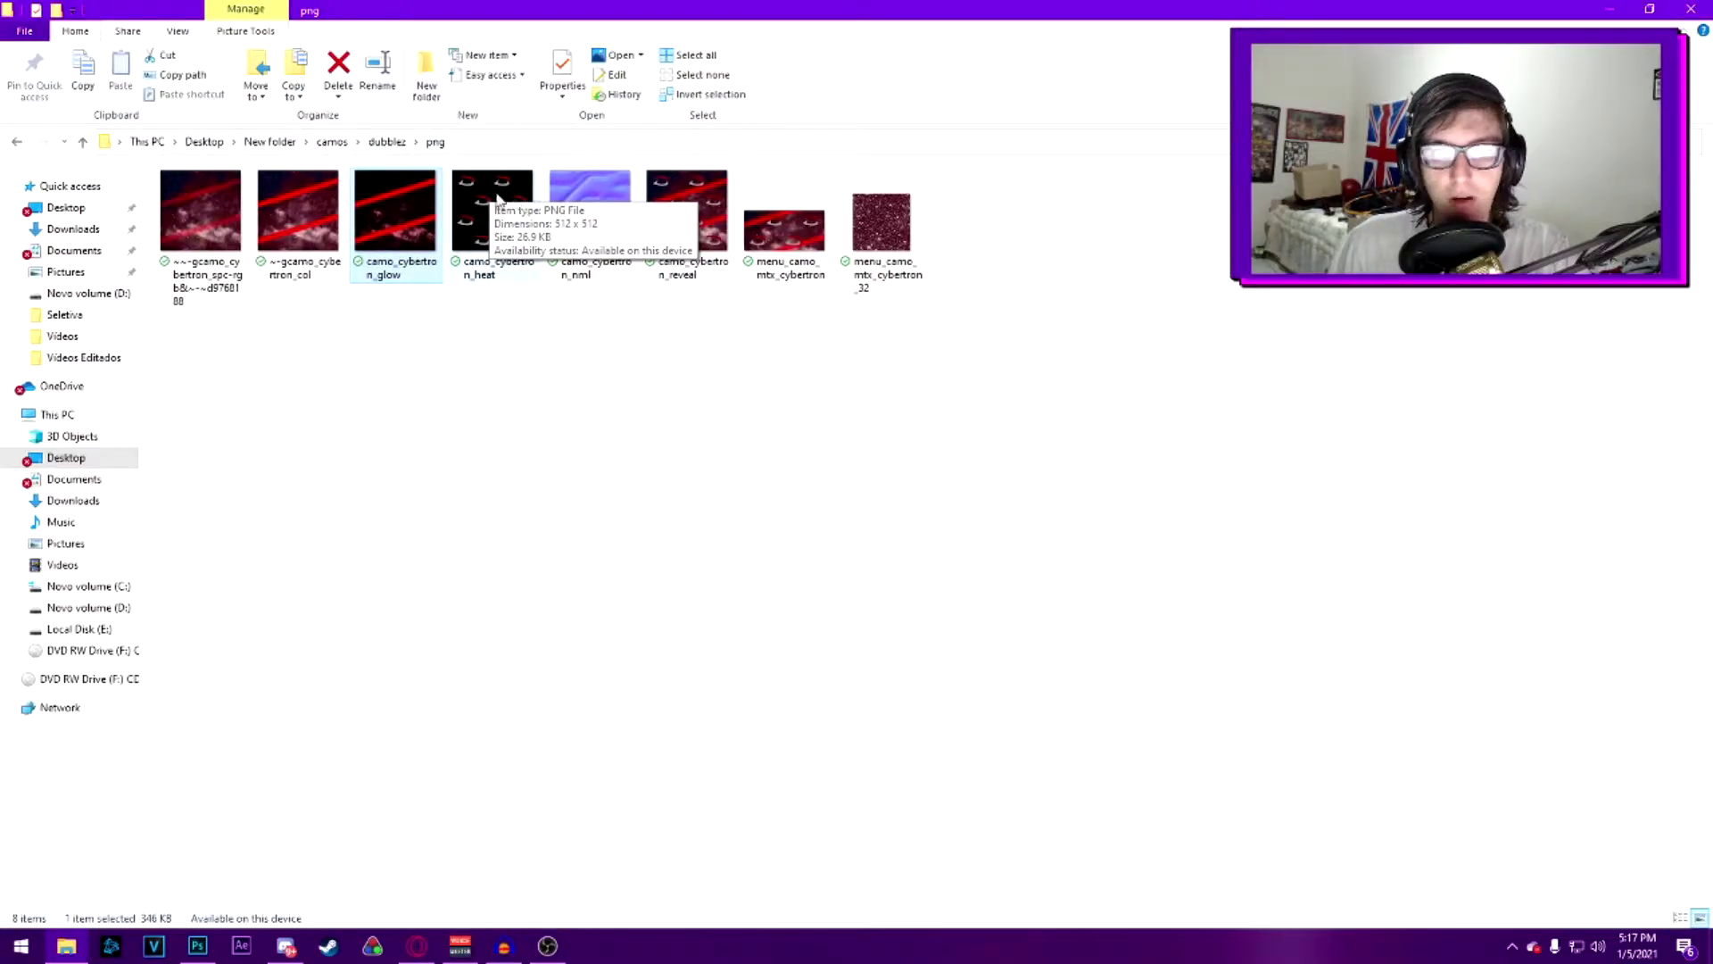
left_click(379, 421)
left_click_drag(1141, 506, 163, 170)
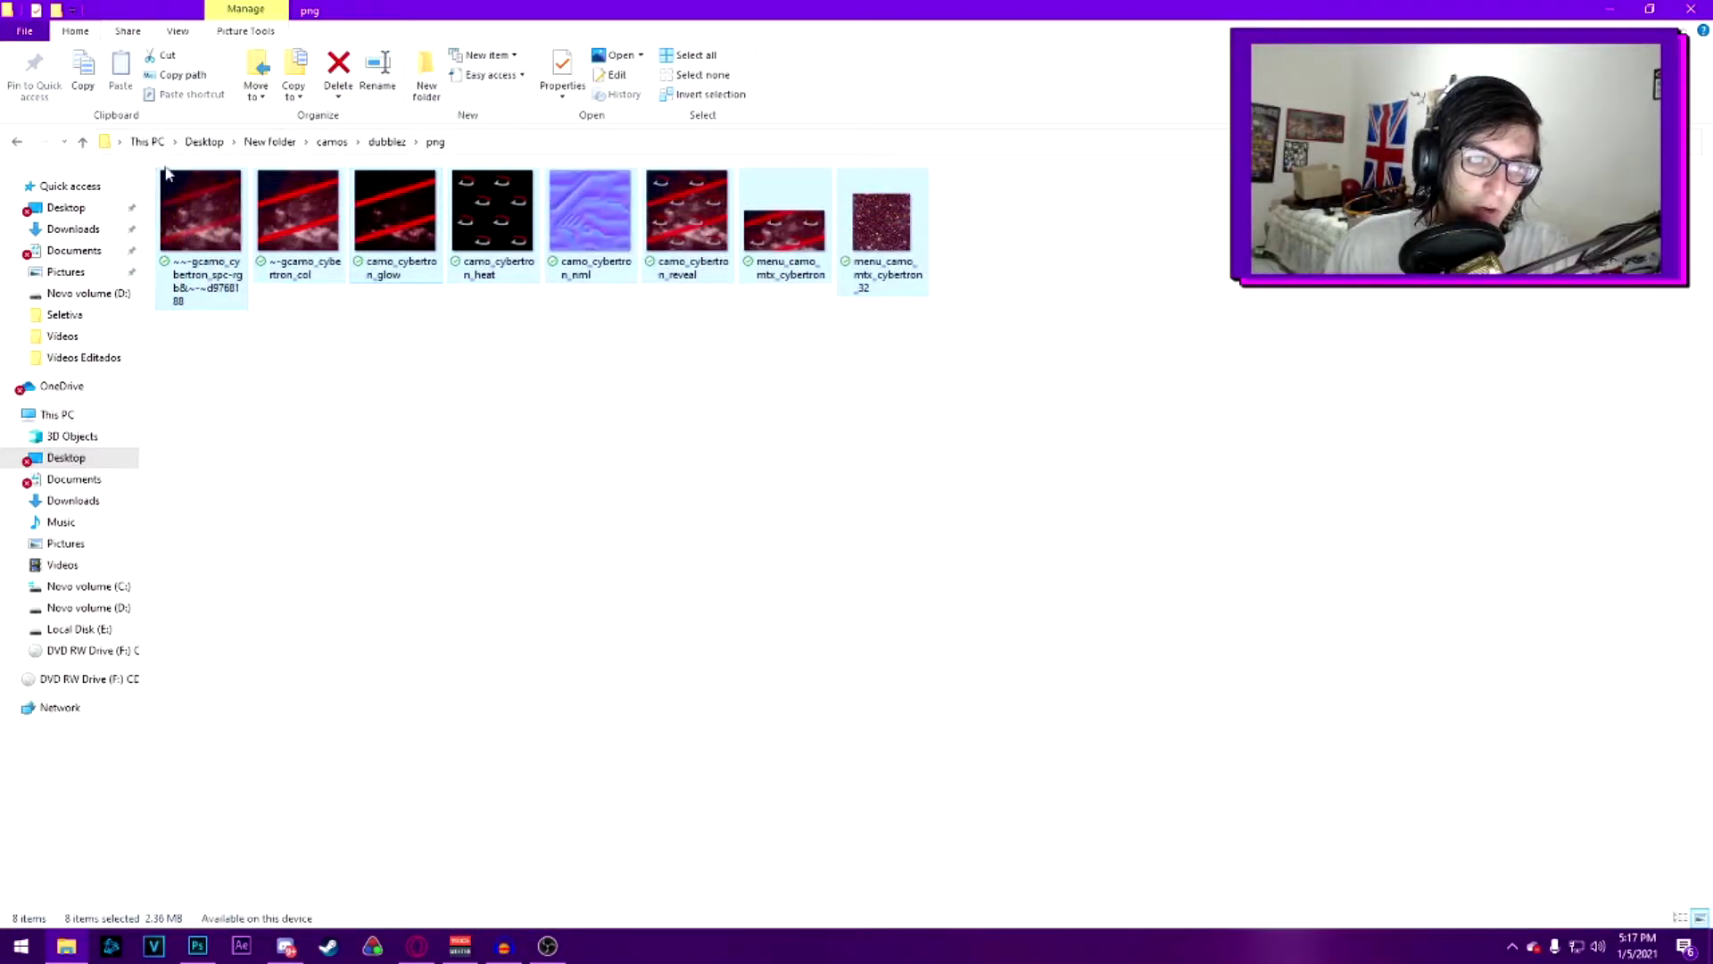
left_click(541, 407)
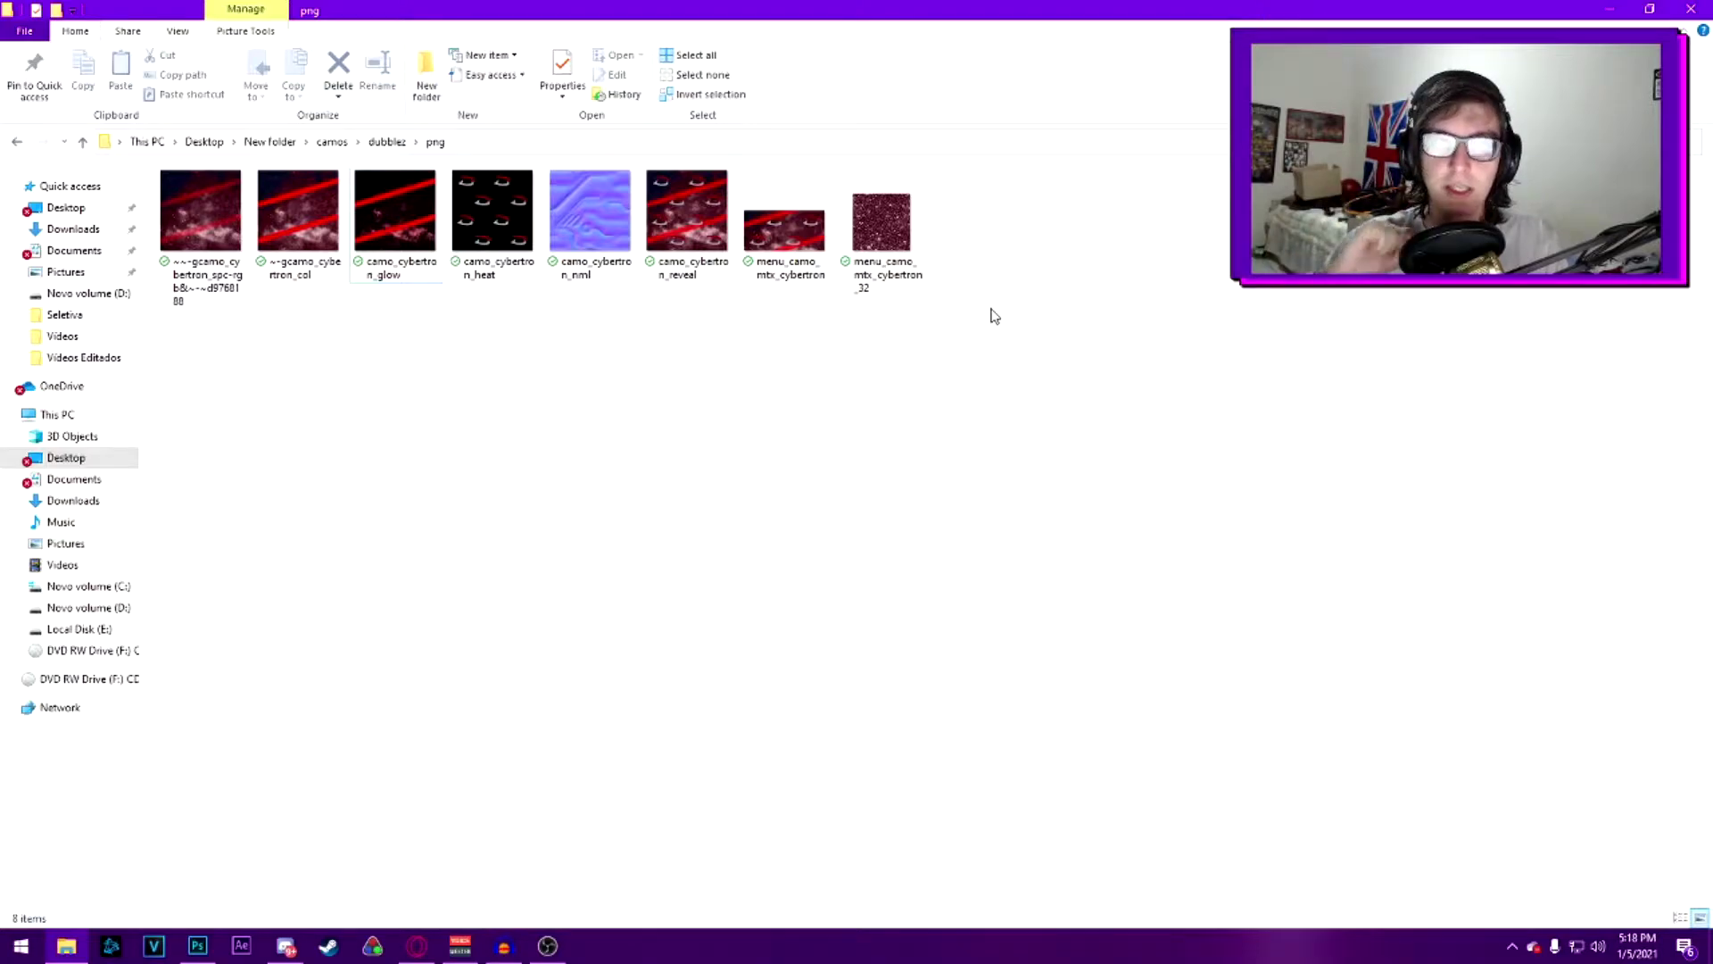
In Photoshop, add a new layer, cover the canvas with purple using a large soft brush, and shade it with darker purple
key("alt+Tab")
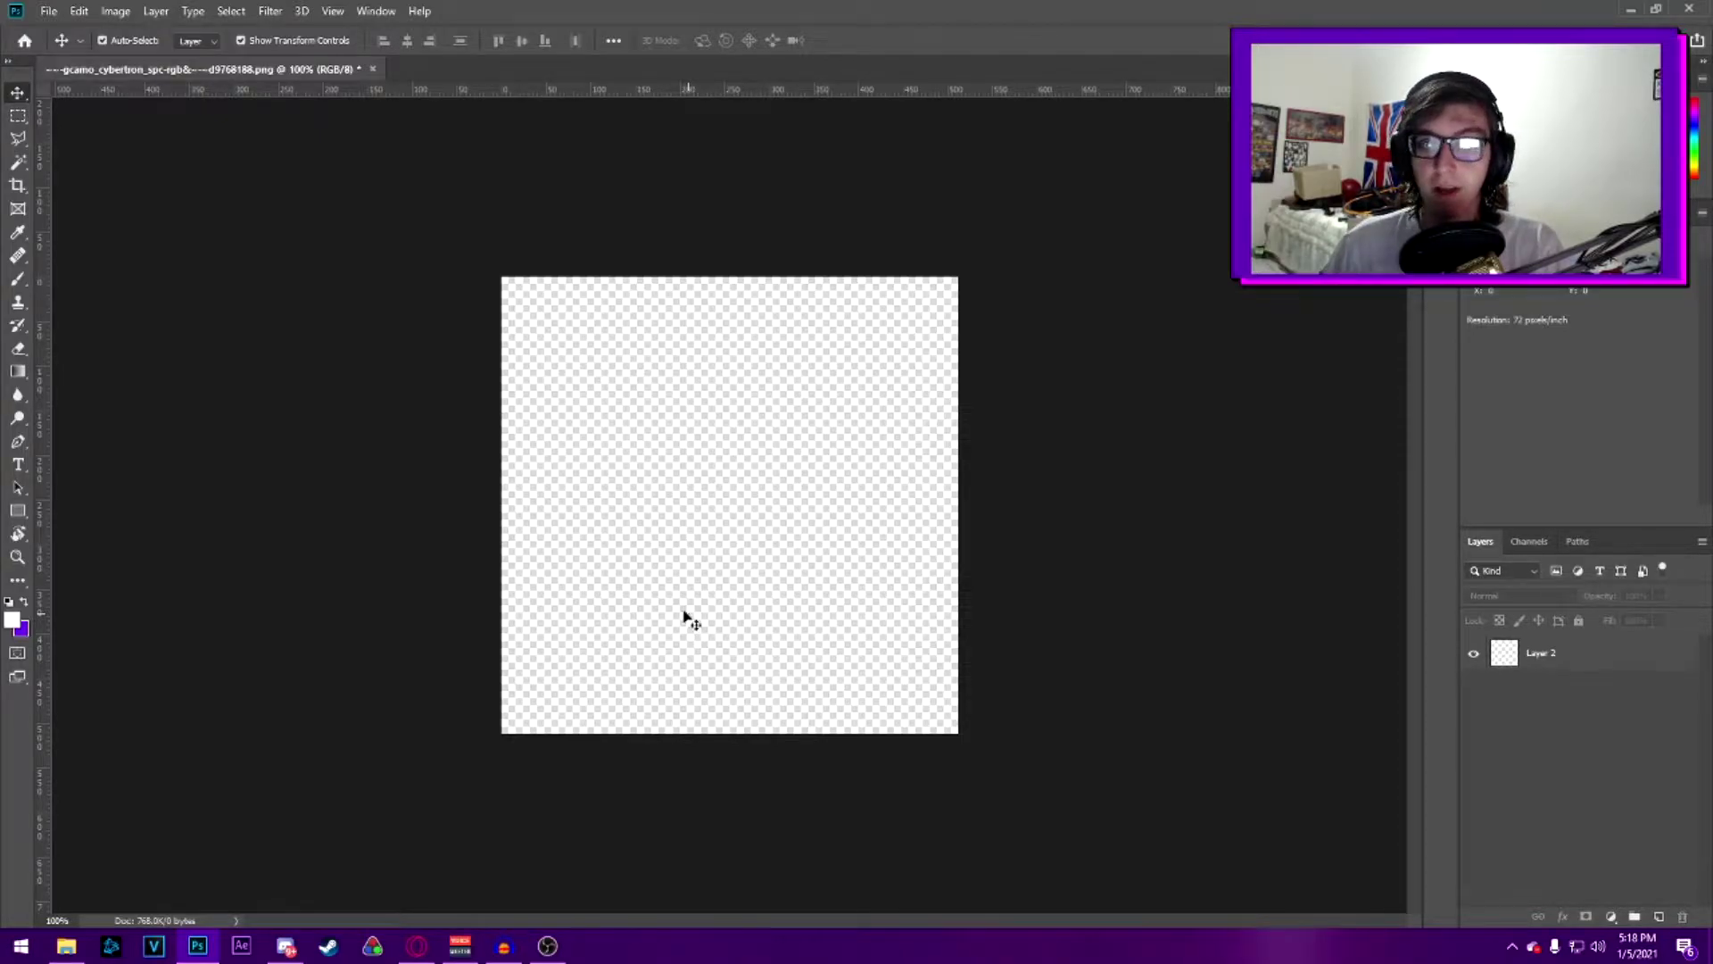
key("b")
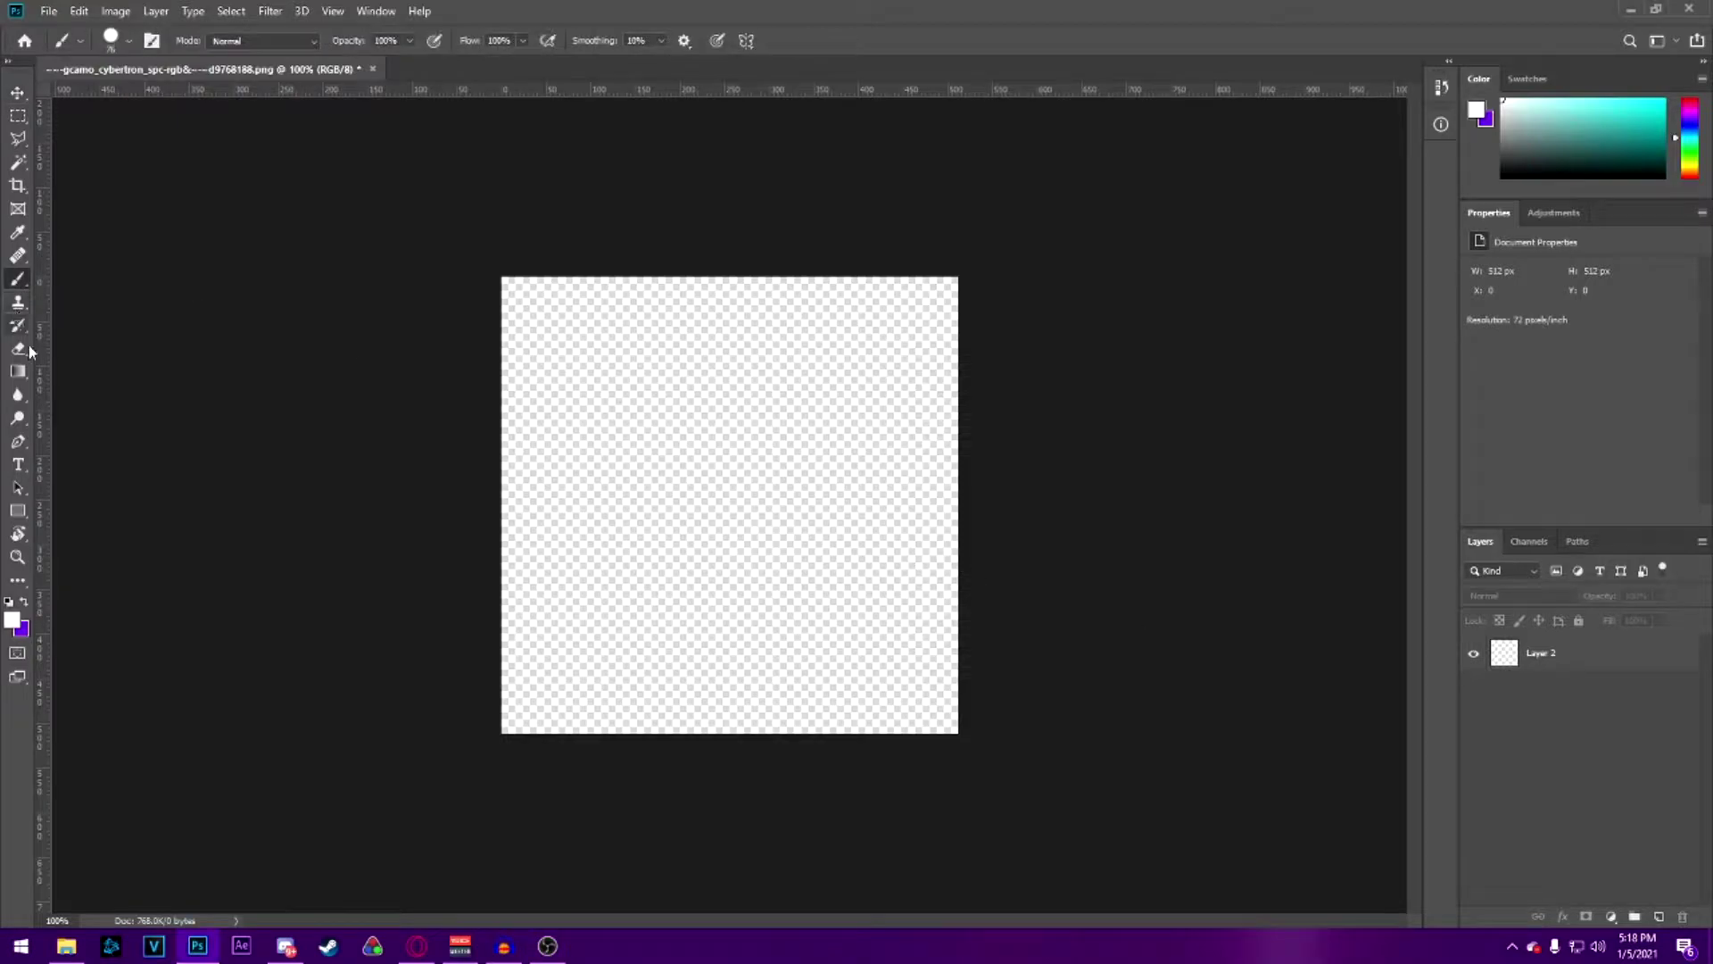
key("x")
key("ctrl+shift+alt+n")
left_click(128, 41)
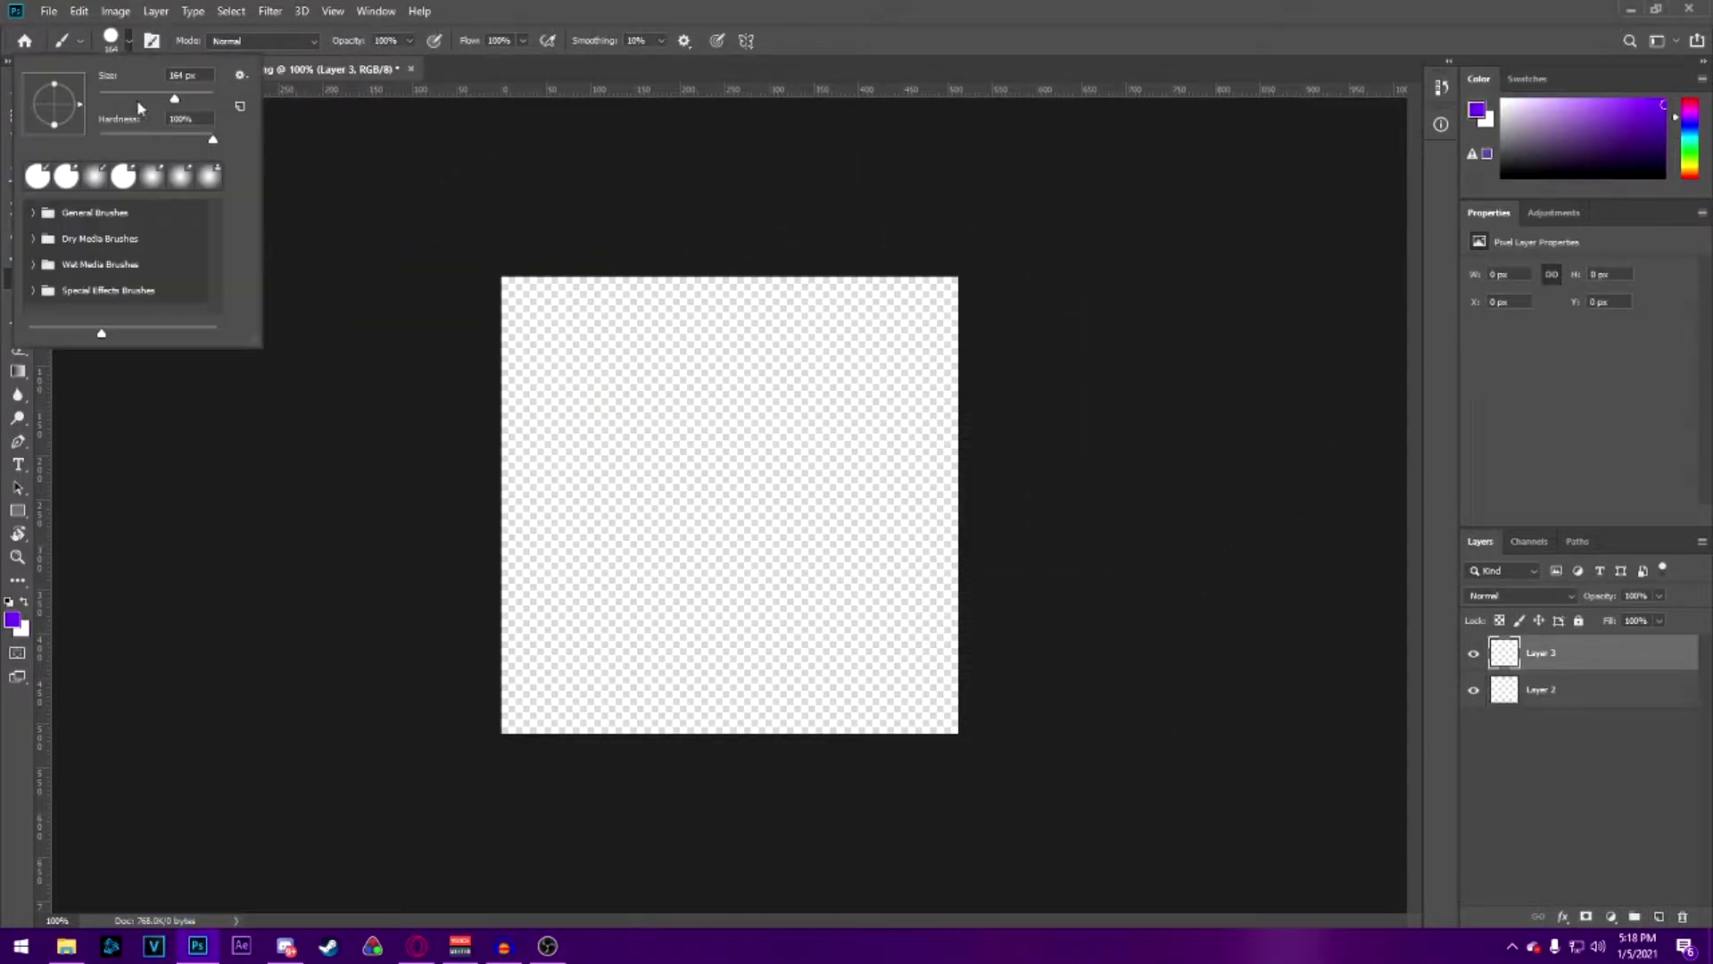
left_click_drag(211, 141, 102, 141)
right_click(781, 290, "alt")
mouse_move(876, 304)
left_mouse_down()
mouse_move(1135, 509)
mouse_move(818, 283)
mouse_move(497, 669)
mouse_move(592, 363)
left_mouse_up()
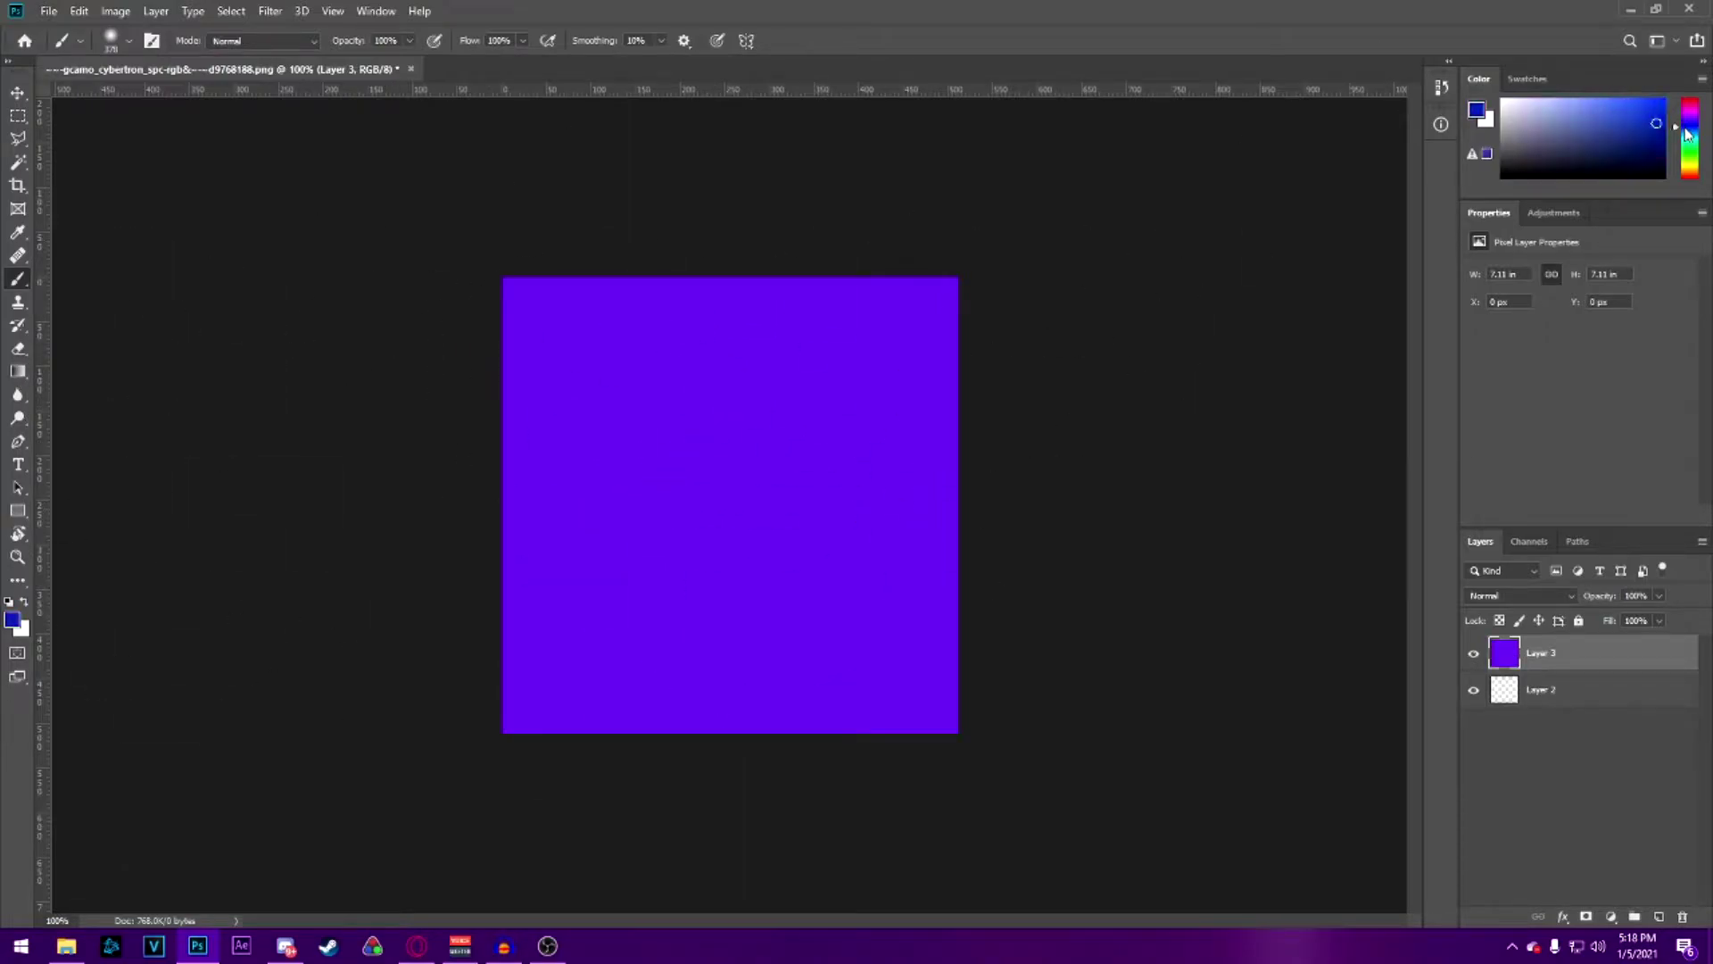
mouse_move(866, 283)
left_mouse_down()
mouse_move(758, 393)
mouse_move(571, 304)
left_mouse_up()
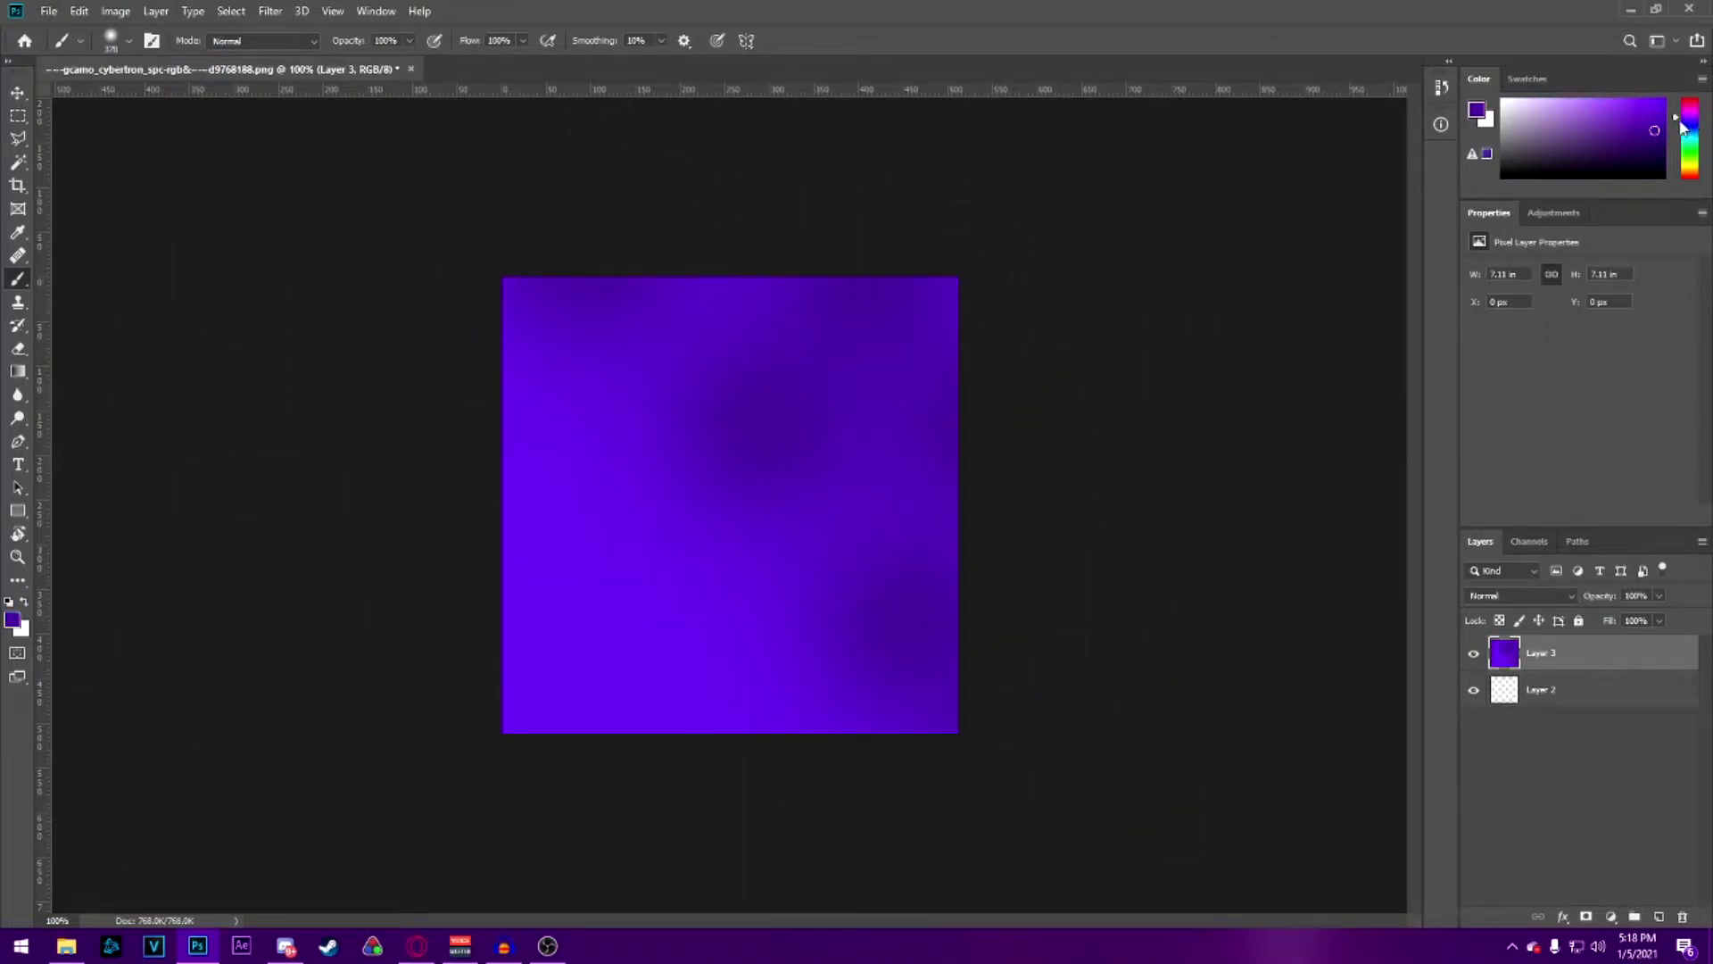
left_click(570, 354)
left_click(646, 529)
left_click(711, 691)
left_click(900, 484)
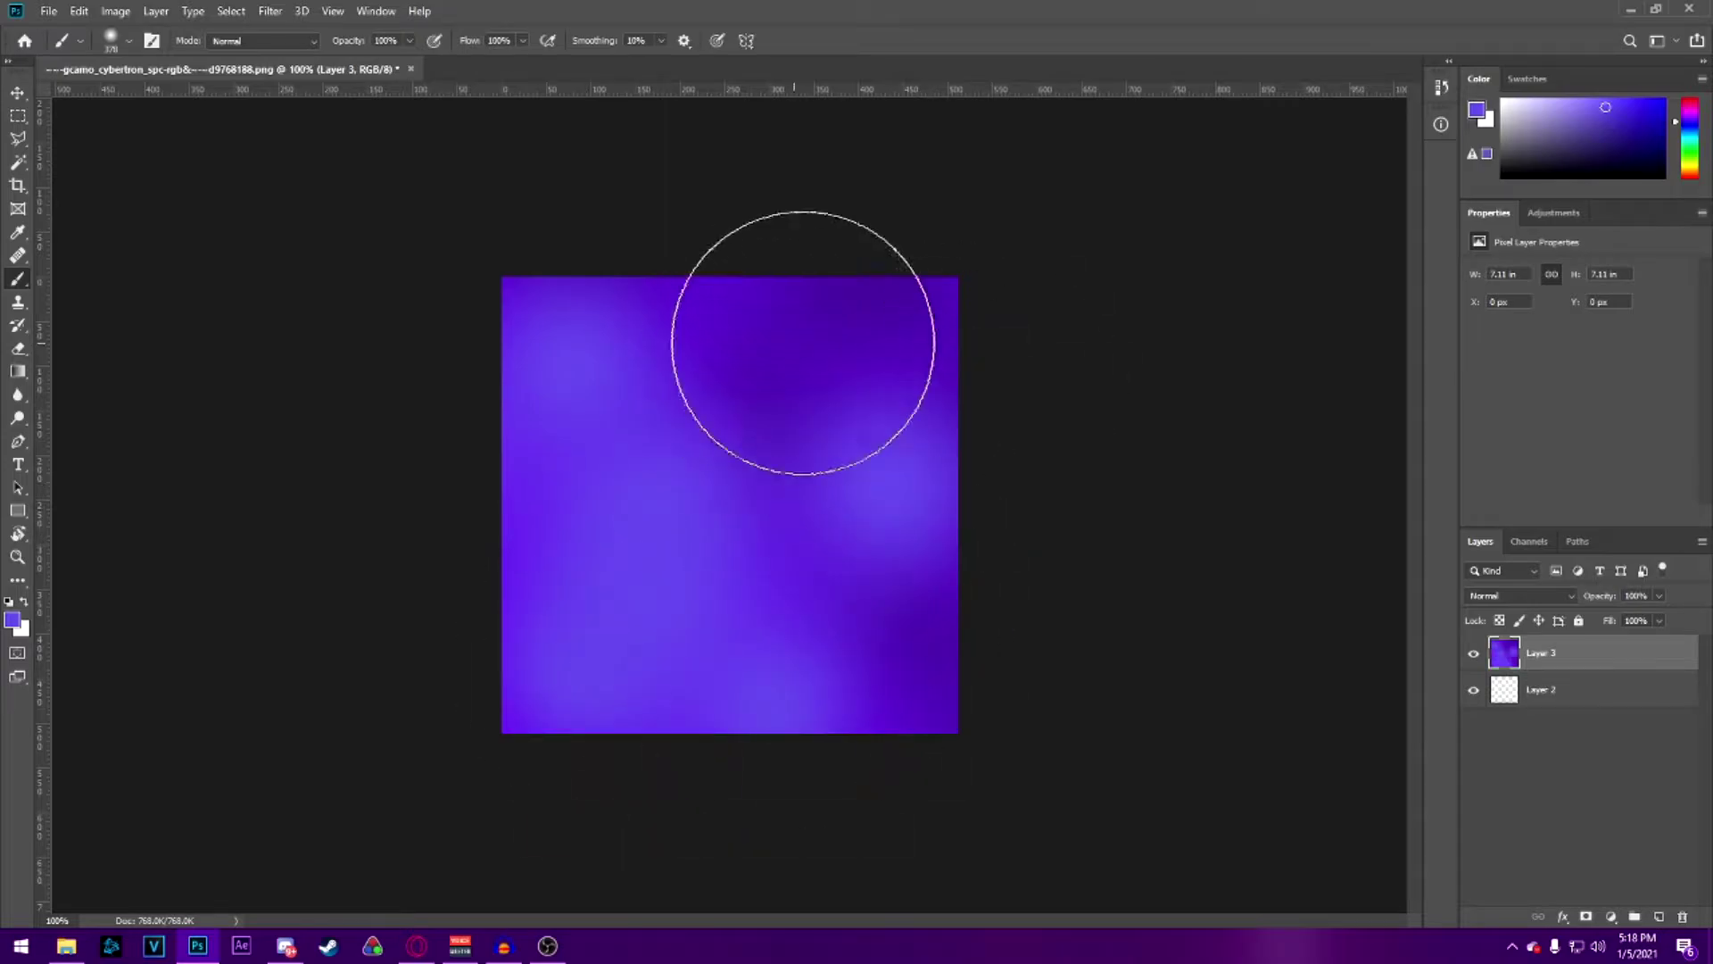
key("ctrl+z")
key("ctrl+z")
key("ctrl+z")
key("ctrl+z")
Add another layer and paint large soft light-violet spots across the lower part of the canvas
left_click(1659, 916)
left_click(933, 712)
left_click(683, 715)
left_click(571, 527)
left_click(734, 555)
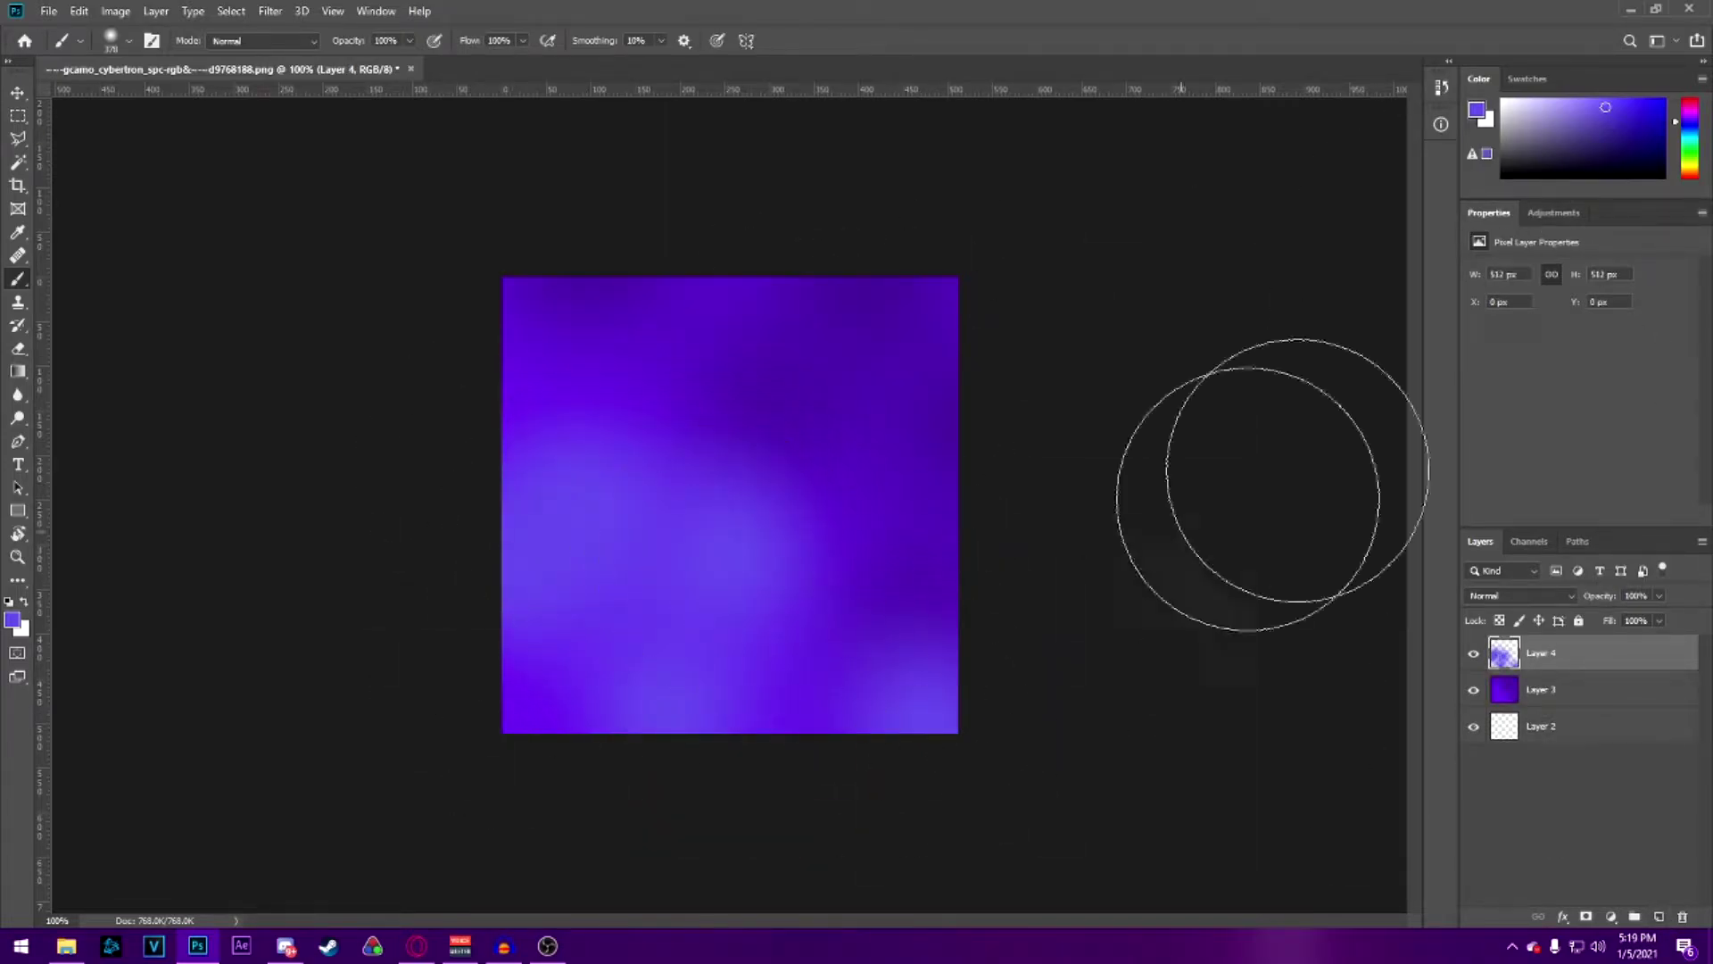
Paint smaller soft light-blue spots along the right side, lower edge and upper-left area of the canvas
left_click(849, 481)
left_click(845, 623)
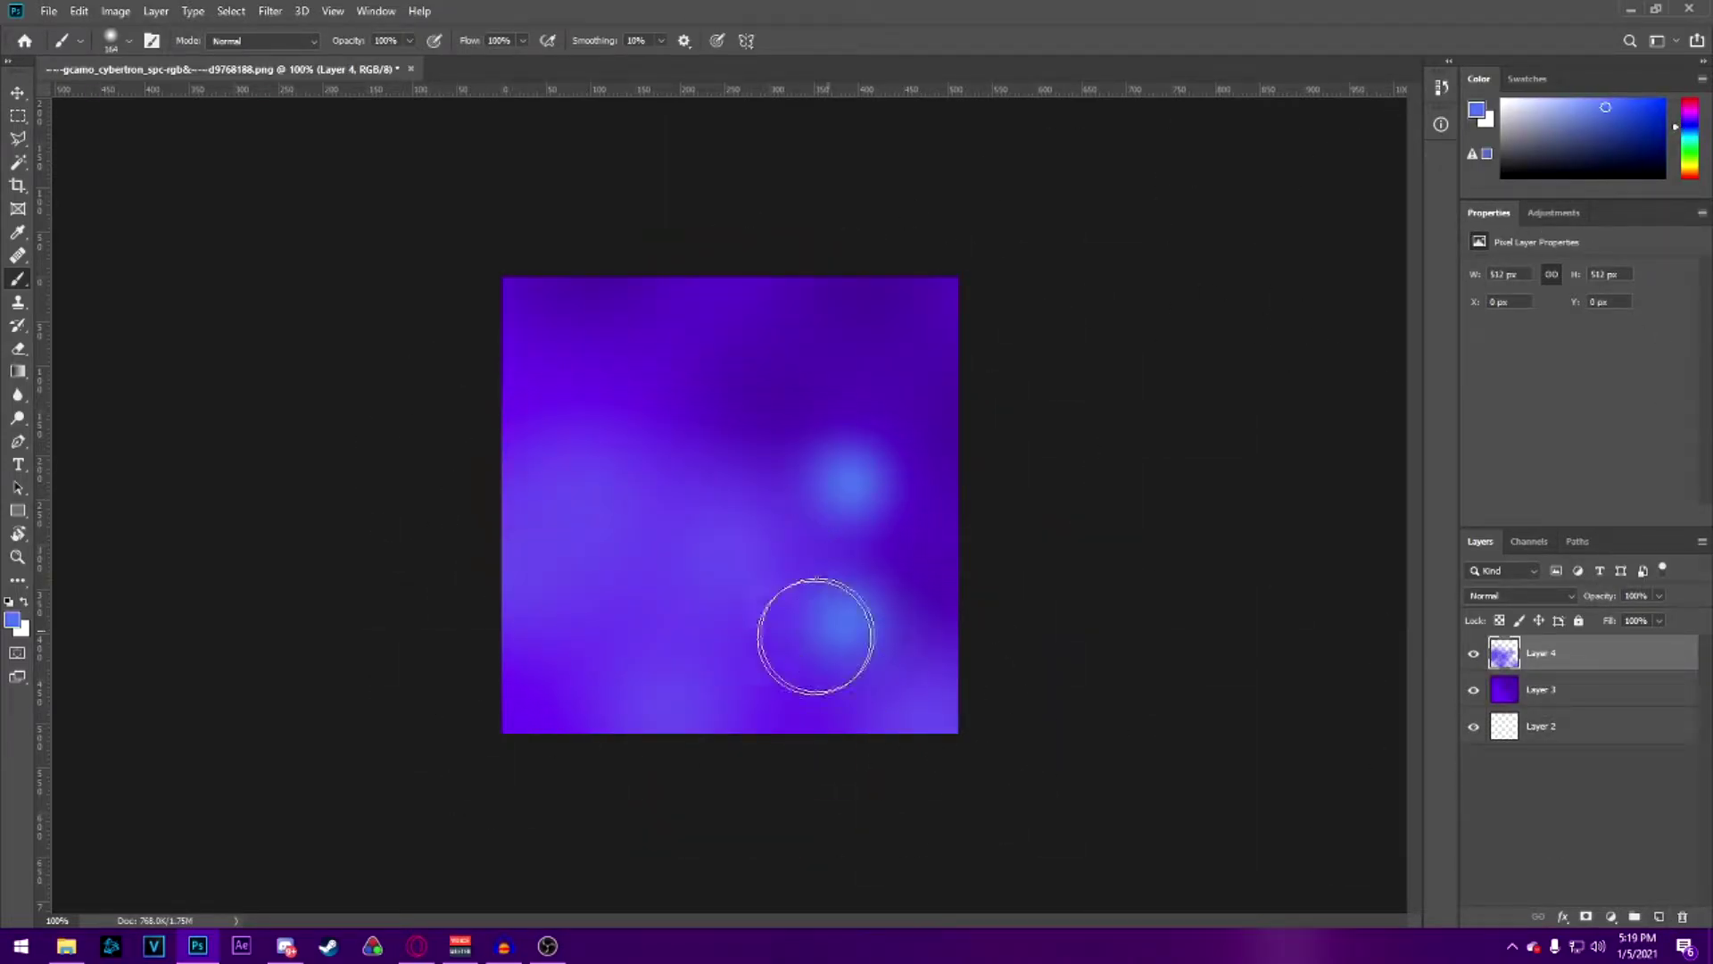
left_click(793, 671)
left_click(719, 712)
left_click(667, 403)
left_click(607, 372)
left_click(710, 336)
Check the reference camo in the YouTube video and paint more soft light-blue spots around the canvas centre and lower left
key("alt+Tab")
key("alt+Tab")
key("alt+Tab")
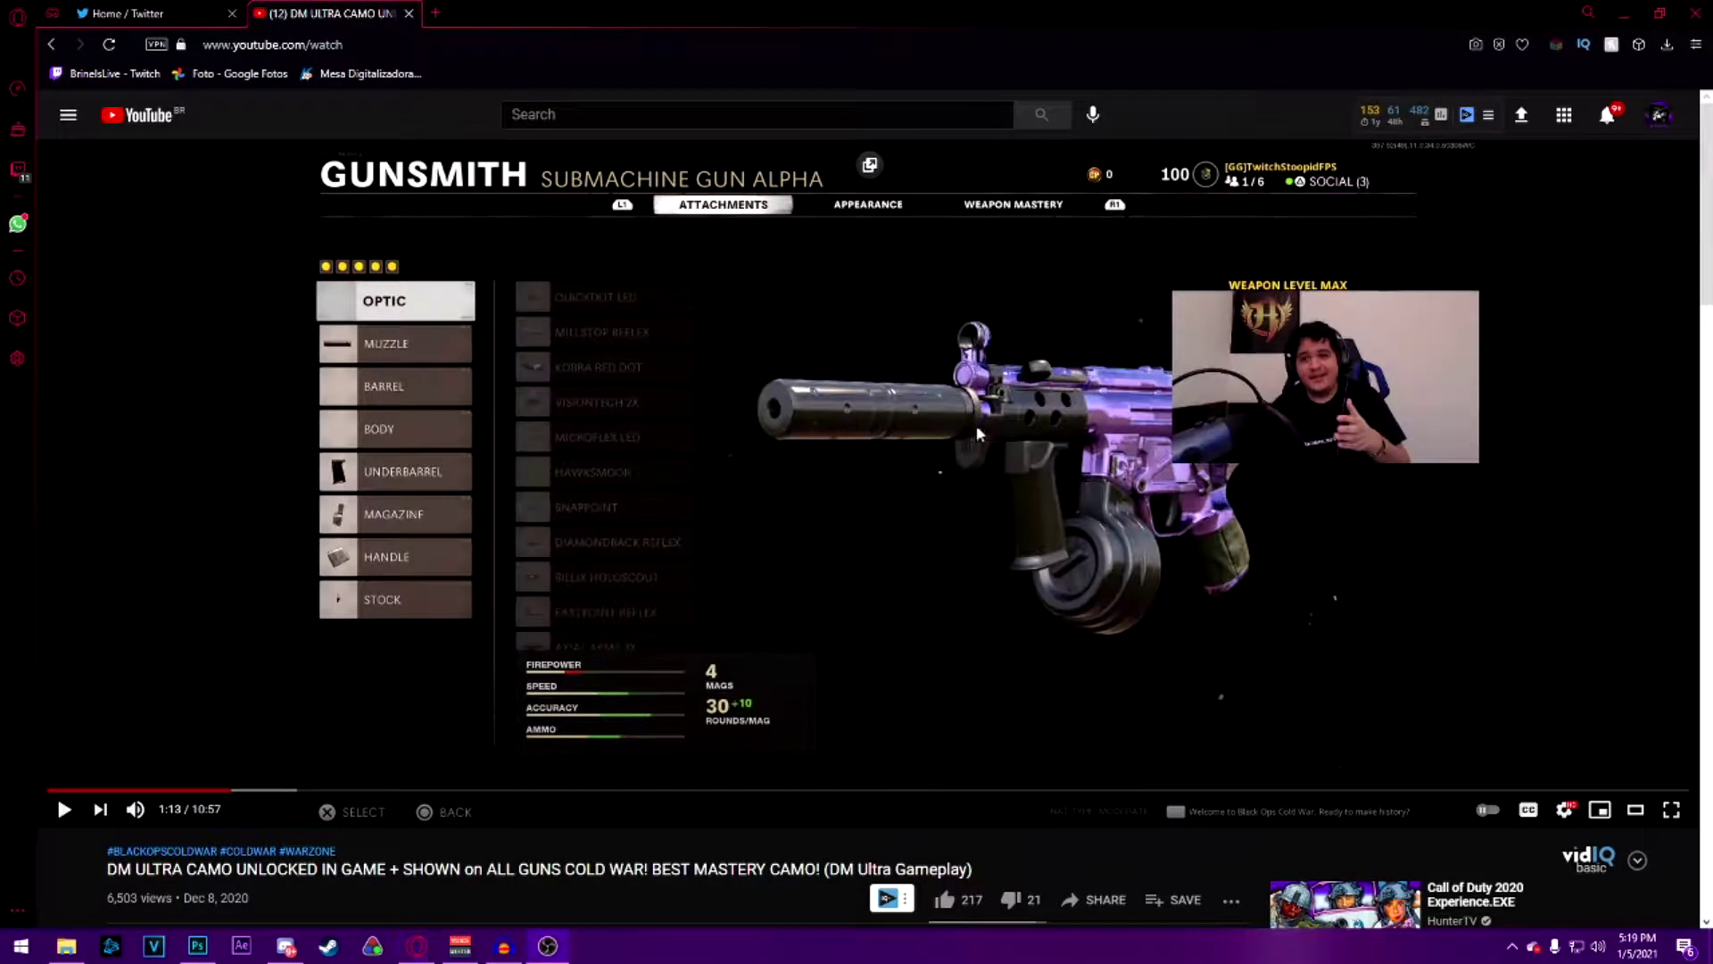
key("alt+Tab")
left_click_drag(696, 505, 746, 501)
left_click(646, 528)
left_click(566, 618)
left_click(716, 591)
left_click(795, 464)
key("v")
left_click(316, 265)
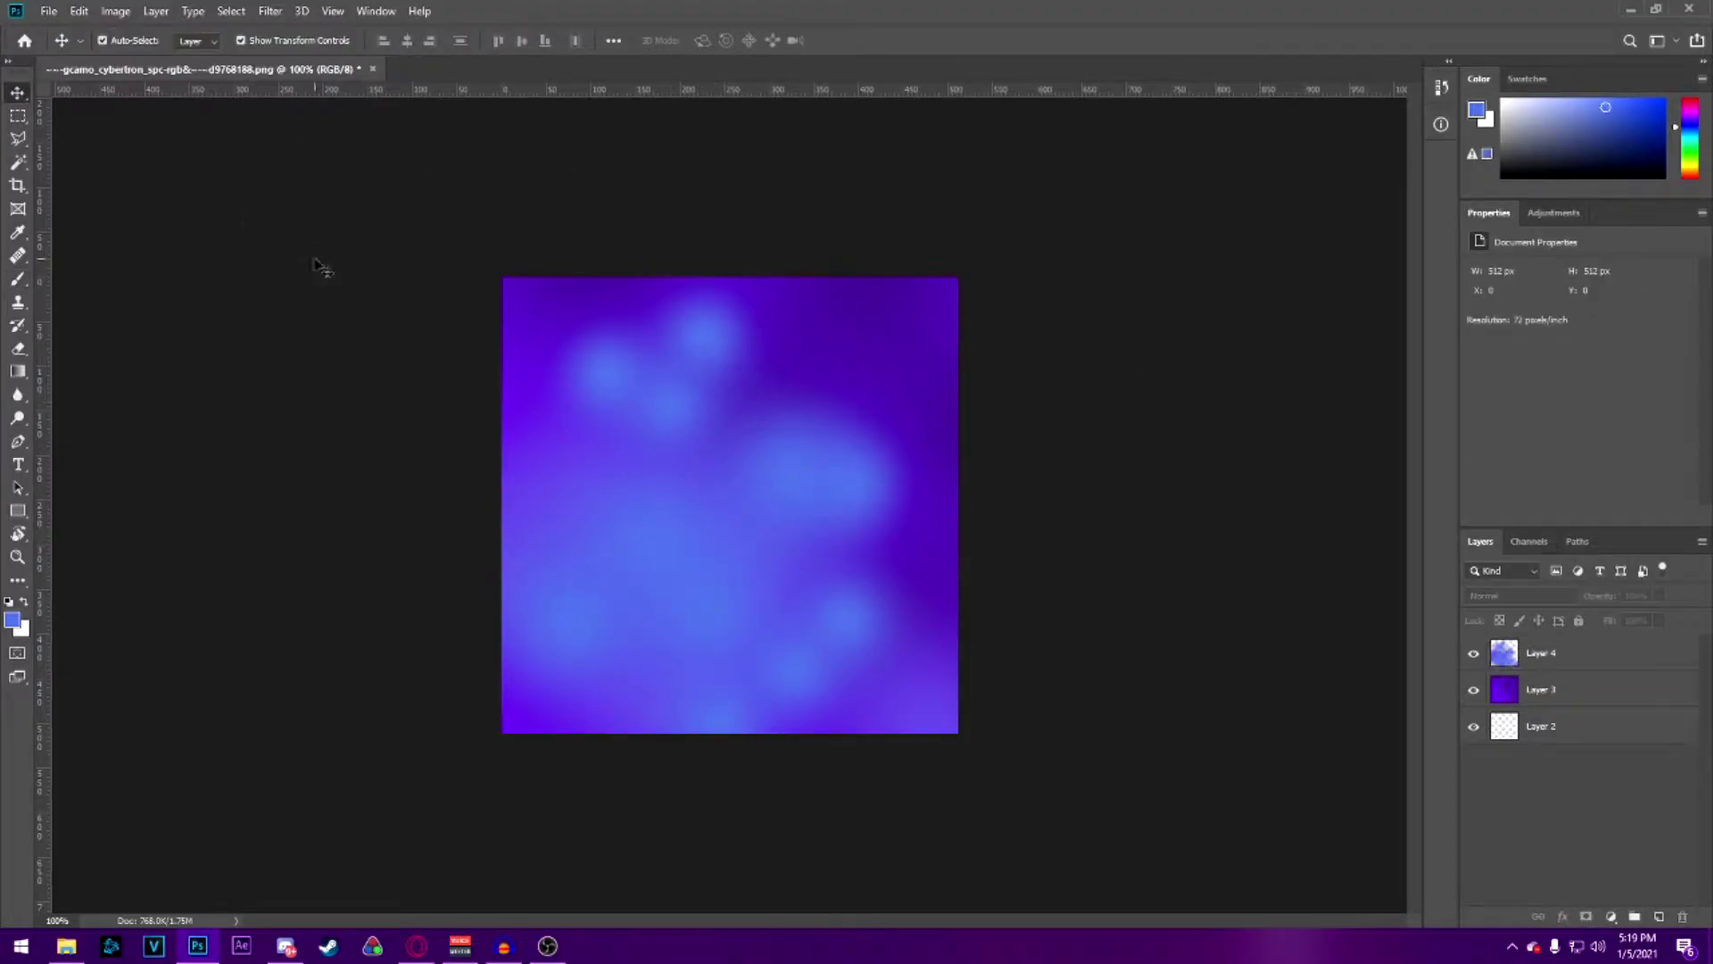
key("ctrl+shift+s")
key("Escape")
key("ctrl+alt+shift+s")
key("Escape")
key("ctrl+shift+s")
left_click(649, 575)
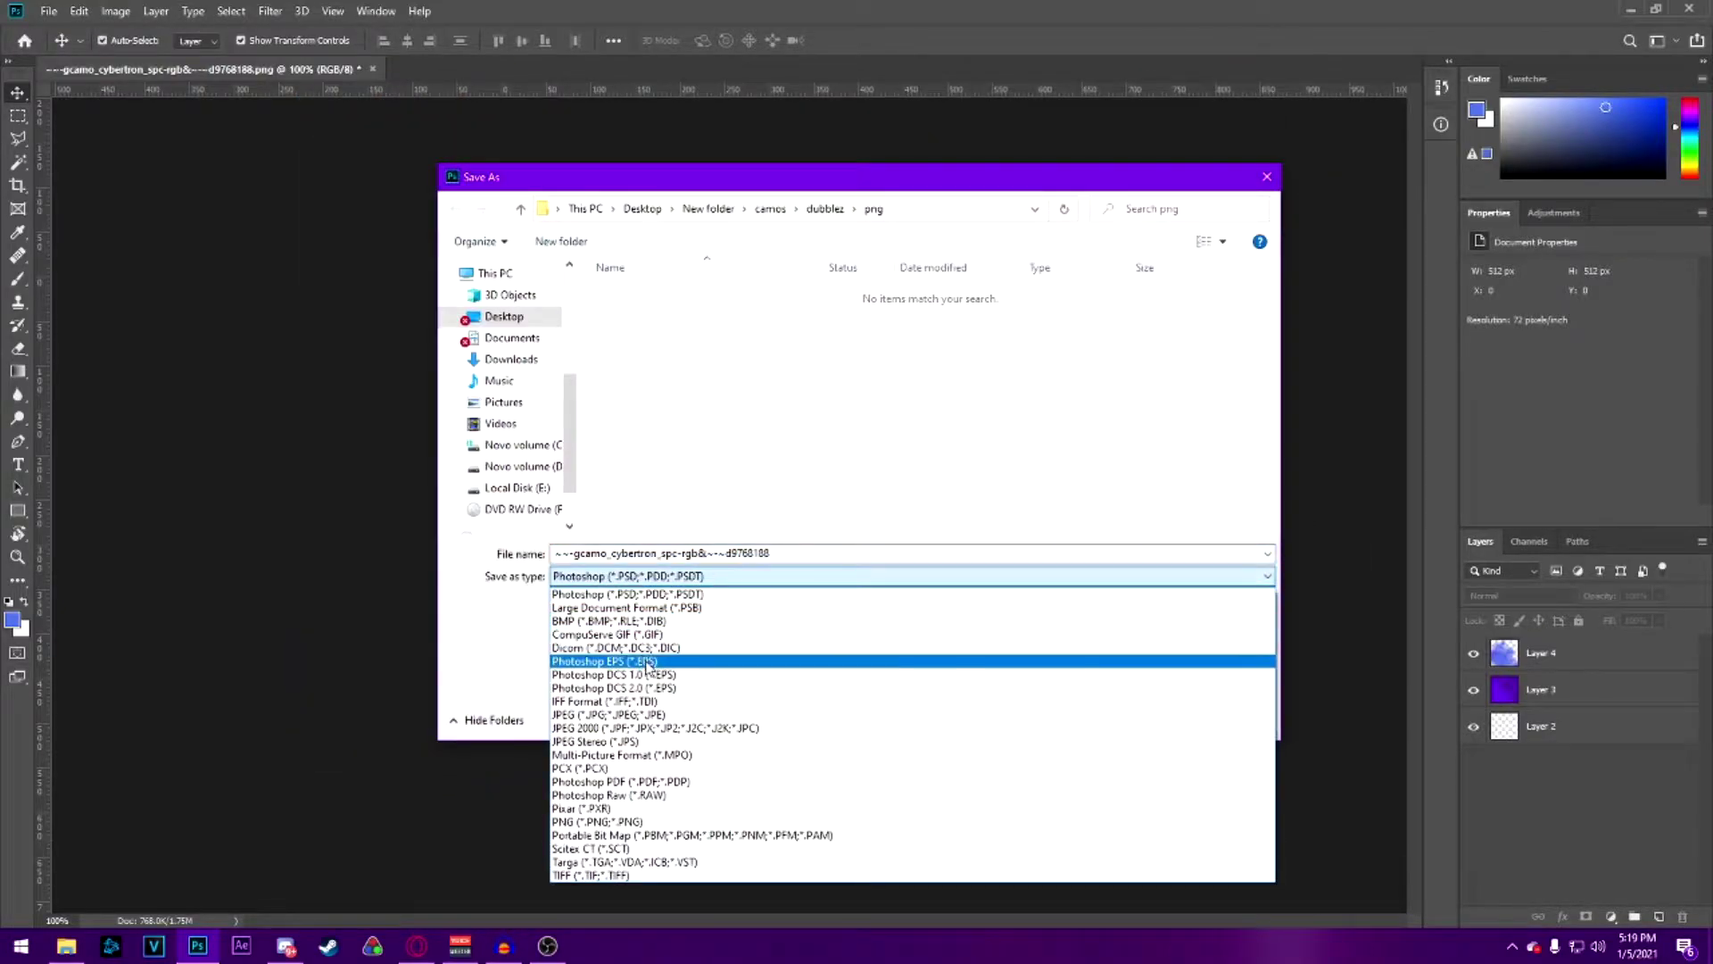
key("Escape")
key("Escape")
Add two empty layers on top and group the two painted layers, Layer 4 and Layer 3
key("ctrl+alt+shift+n")
key("ctrl+alt+shift+n")
left_click(1569, 725)
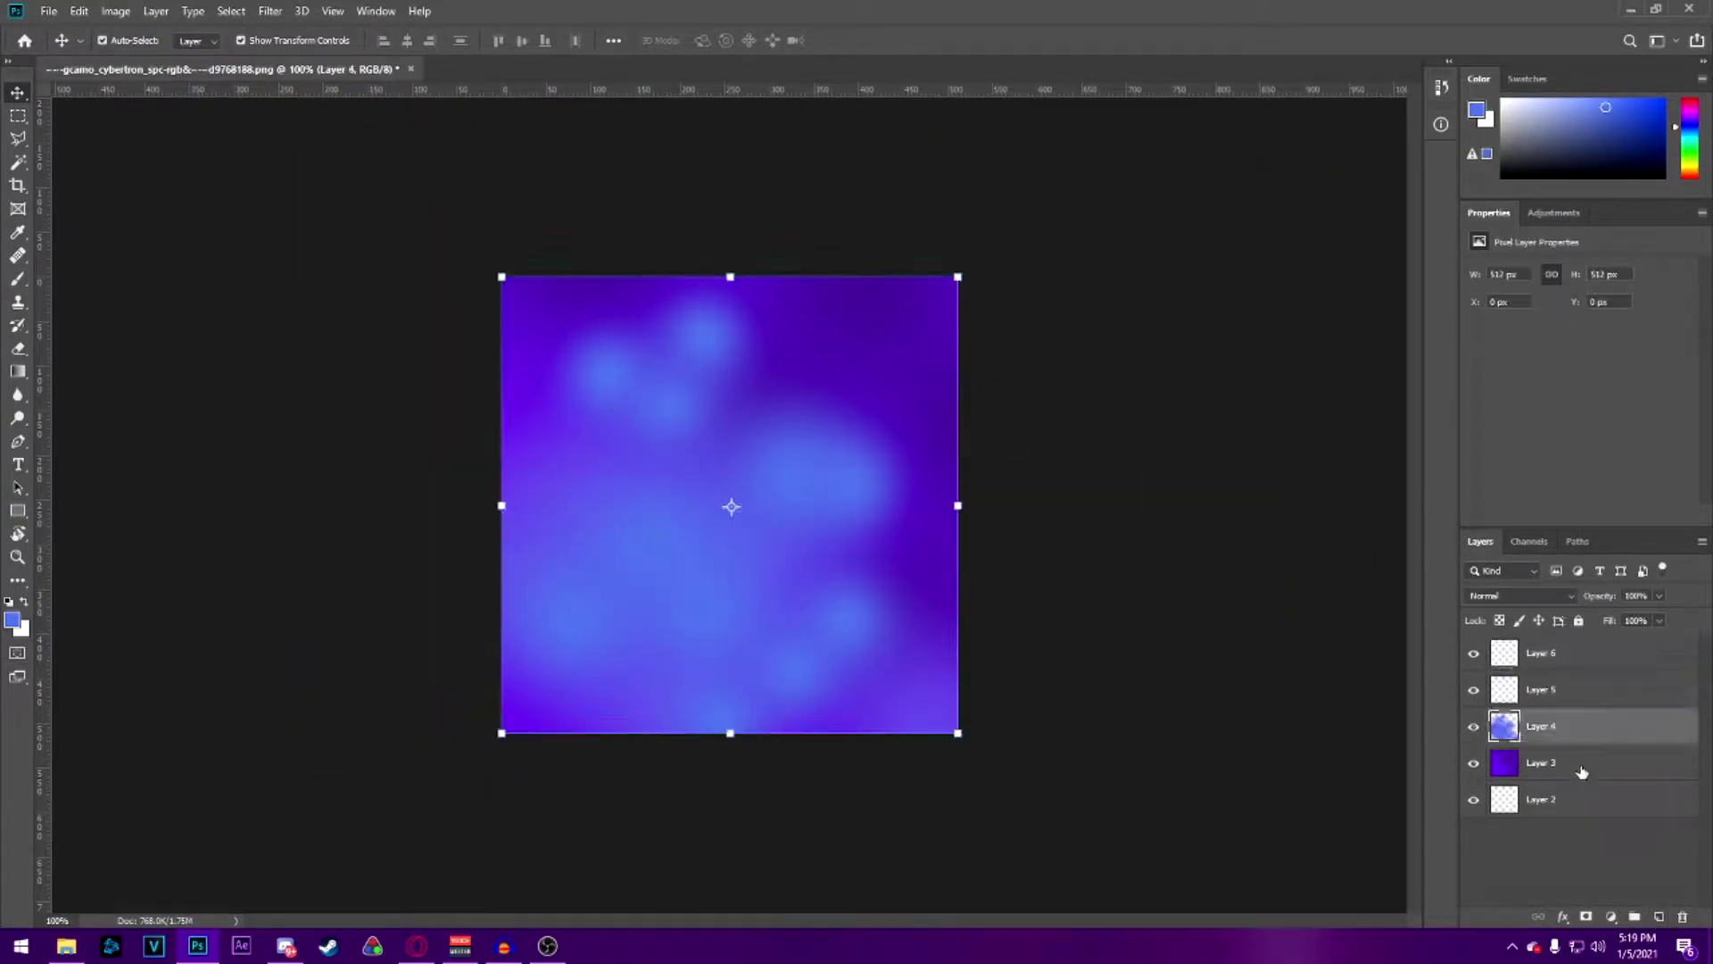
left_click(1579, 767, "ctrl")
key("ctrl+g")
Create a merged copy of the painted layer group and hide the original group
right_click(1566, 728)
left_click(1584, 581)
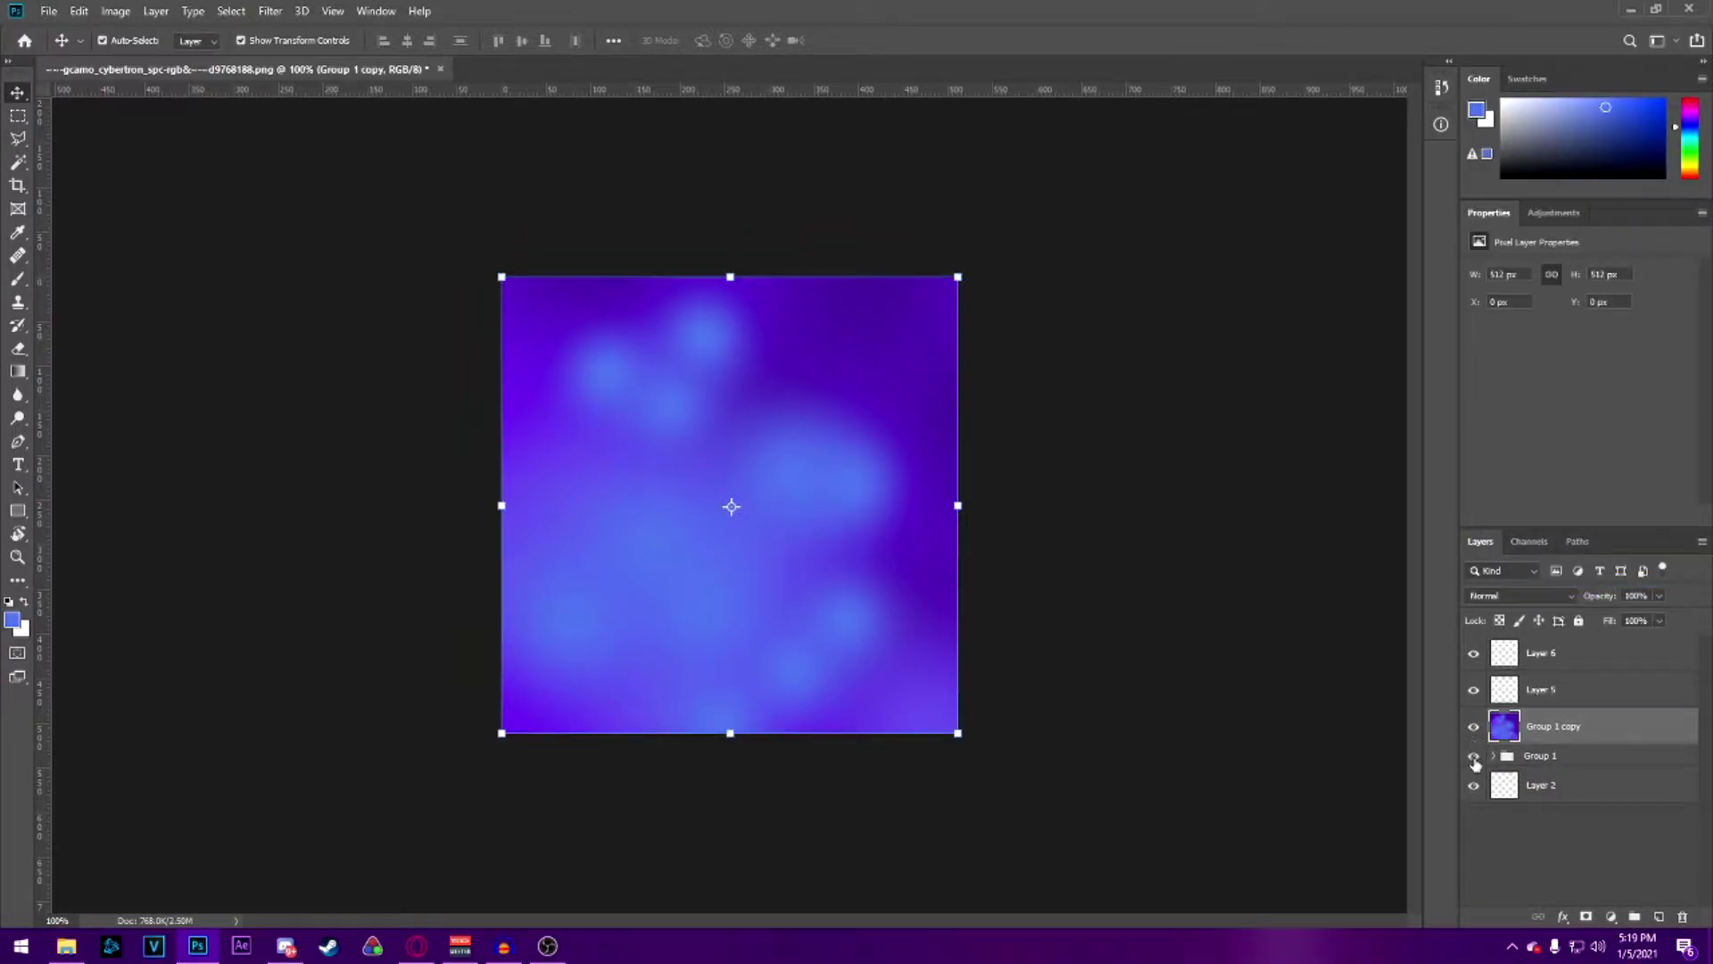
left_click(1474, 758)
Choose black as a colour and fill the empty Layer 5 with it
left_click(1551, 692)
left_click(24, 603)
left_click(12, 619)
left_click(961, 464)
left_click(1362, 229)
key("ctrl+BackSpace")
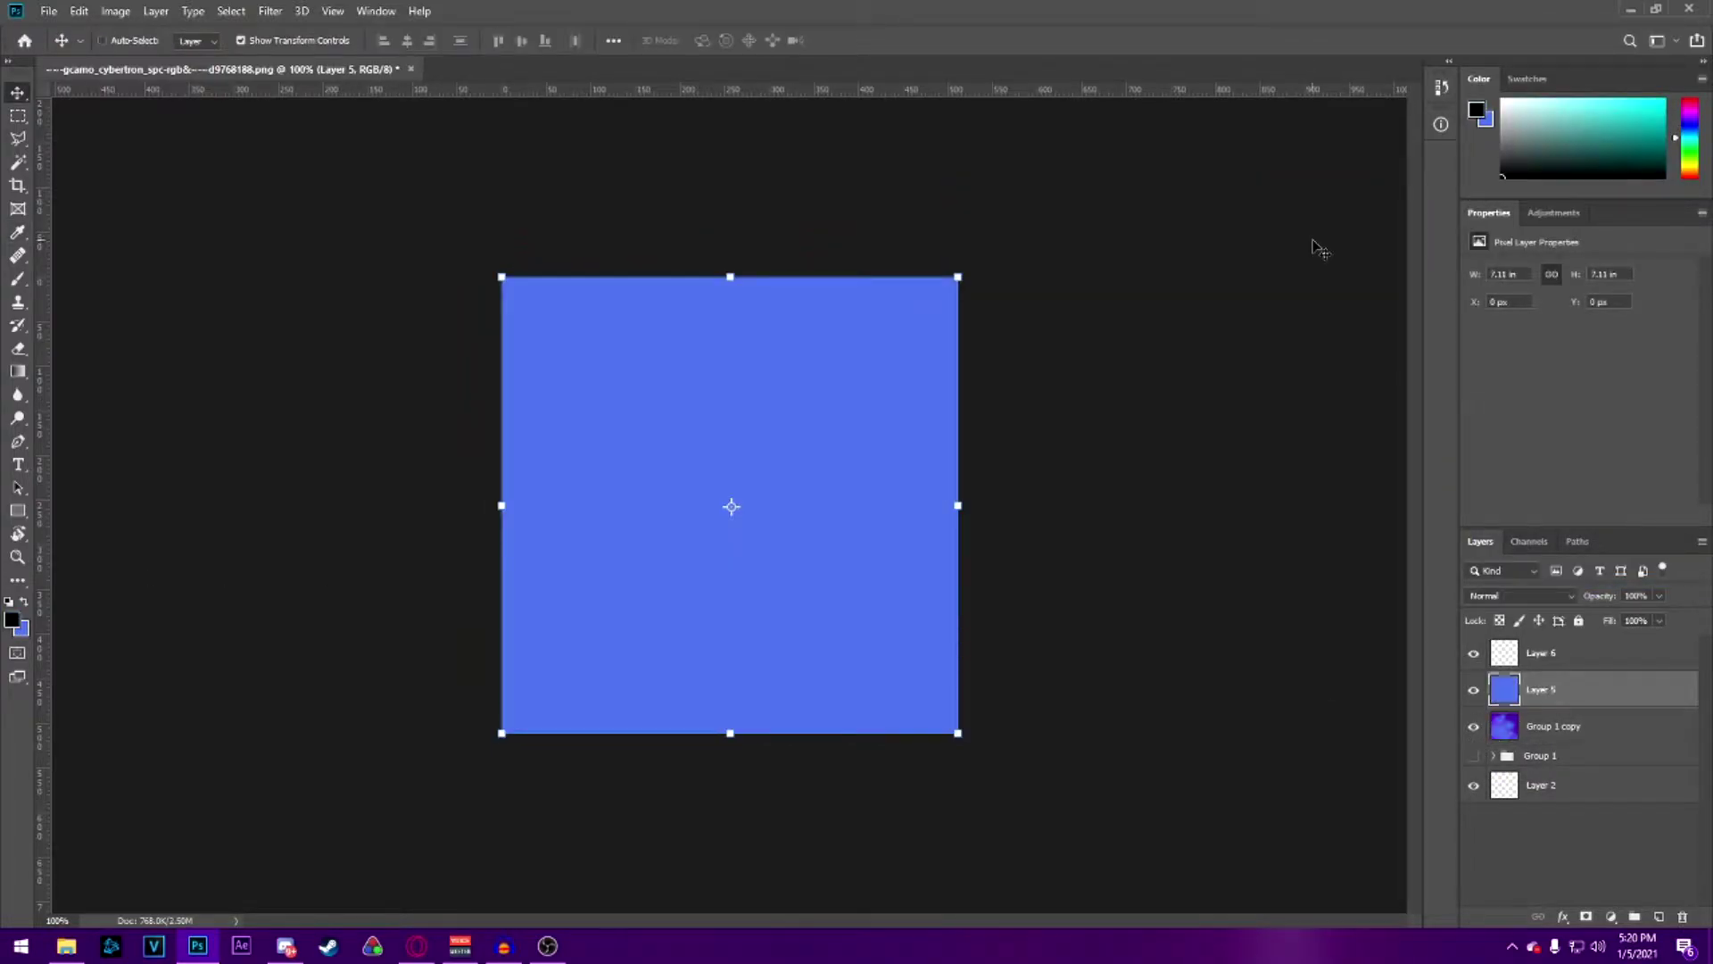
key("ctrl+z")
key("x")
key("ctrl+BackSpace")
Set the black Layer 5 to the Overlay blend mode and hide the layer
left_click(1517, 595)
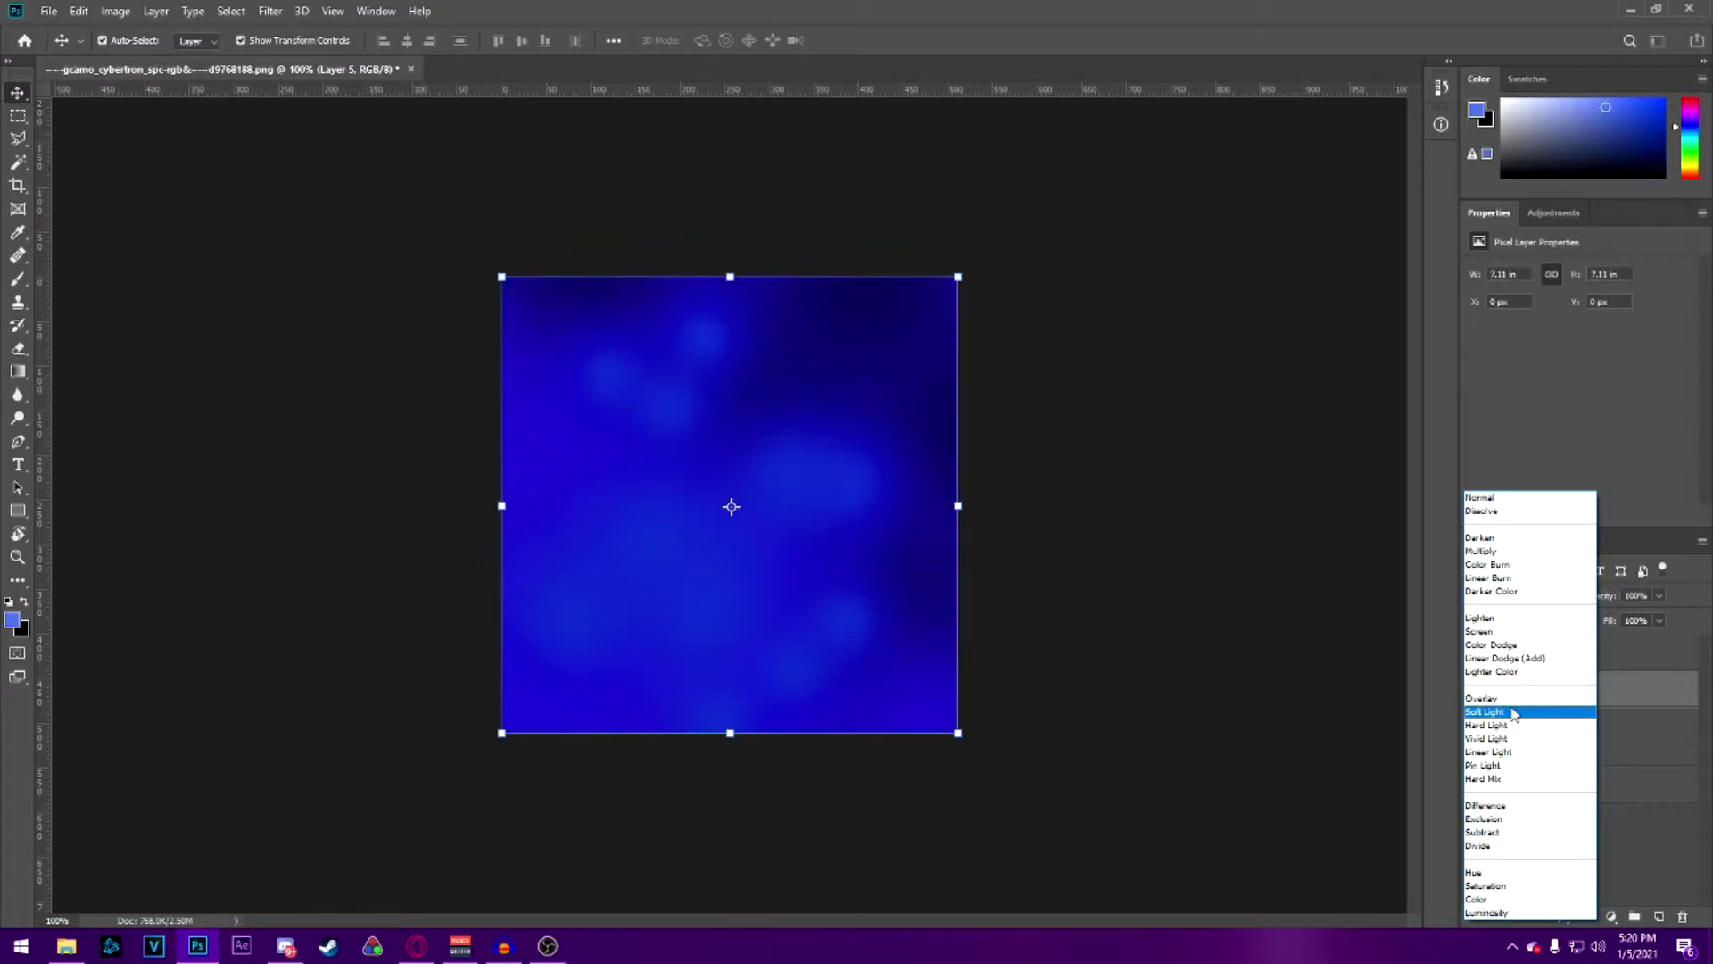
left_click(1510, 699)
left_click(1521, 657)
left_click(1474, 690)
left_click(1475, 691)
left_click(1474, 691)
Lower the opacity of the merged Group 1 copy layer to 76%
left_click(1555, 726)
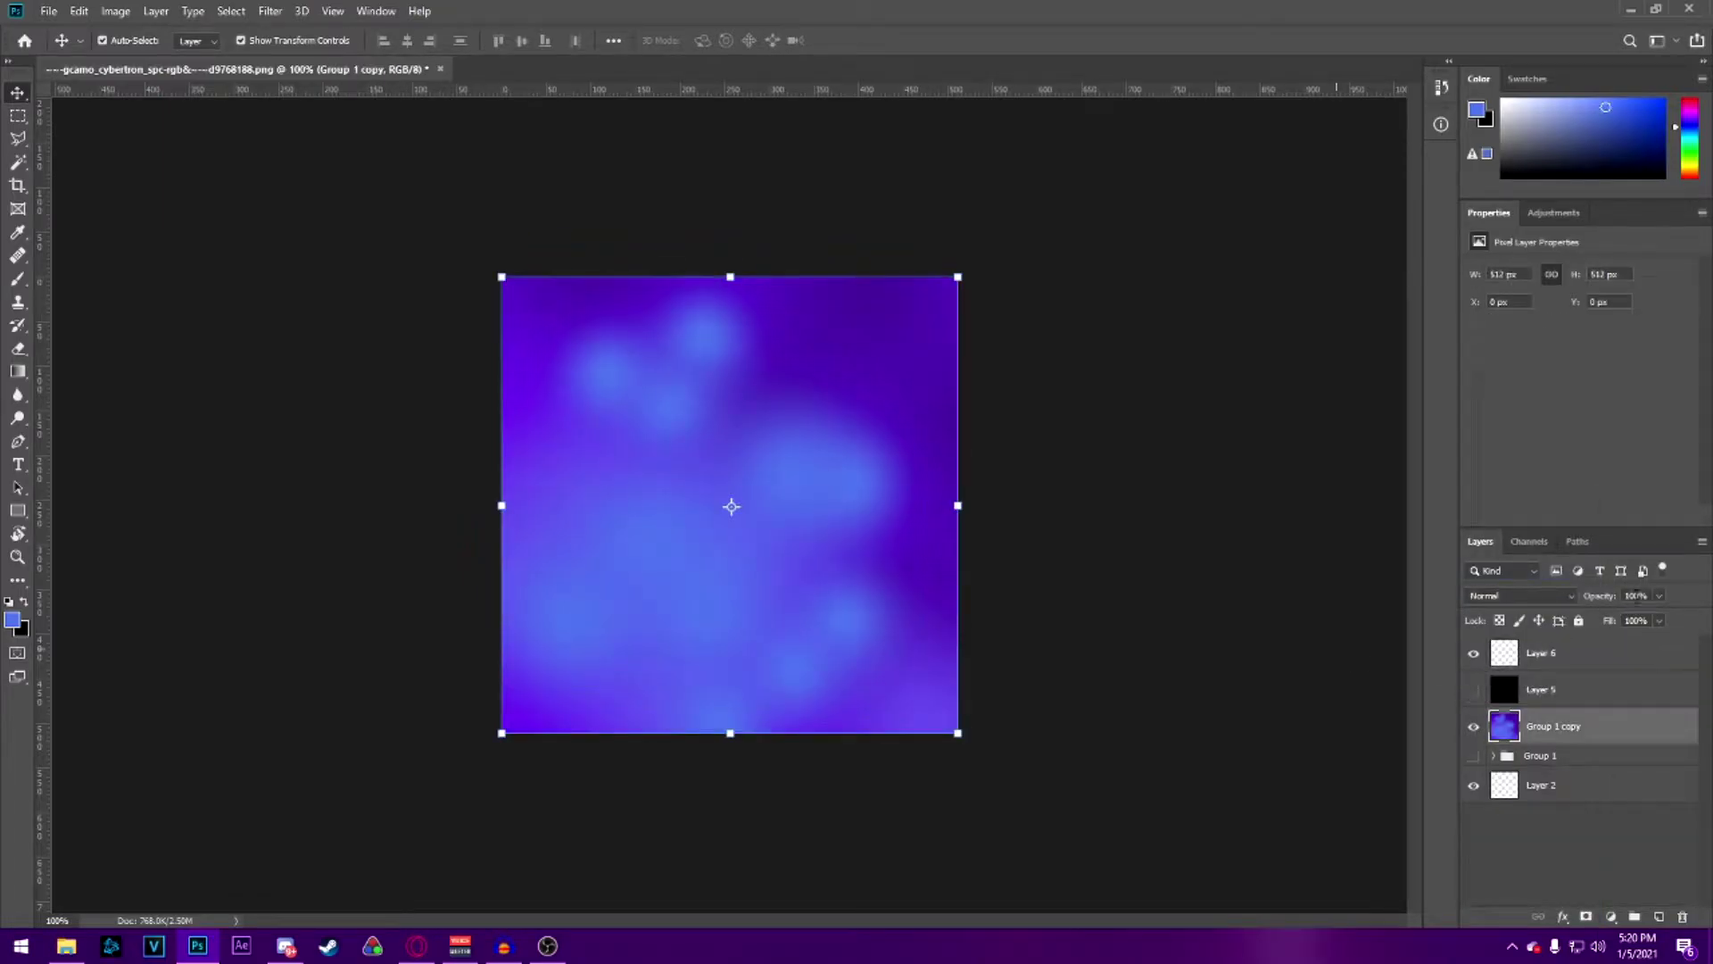
left_click_drag(1597, 620, 1641, 620)
left_click(1312, 571)
left_click(1298, 571)
Start saving the image as a PNG and create a folder named dm ultra in the camos folder
key("ctrl+shift+s")
left_click(694, 578)
left_click(625, 822)
left_click(711, 296)
left_click(772, 208)
right_click(902, 503)
mouse_move(964, 839)
left_click(1136, 536)
type("dm ultra")
key("Return")
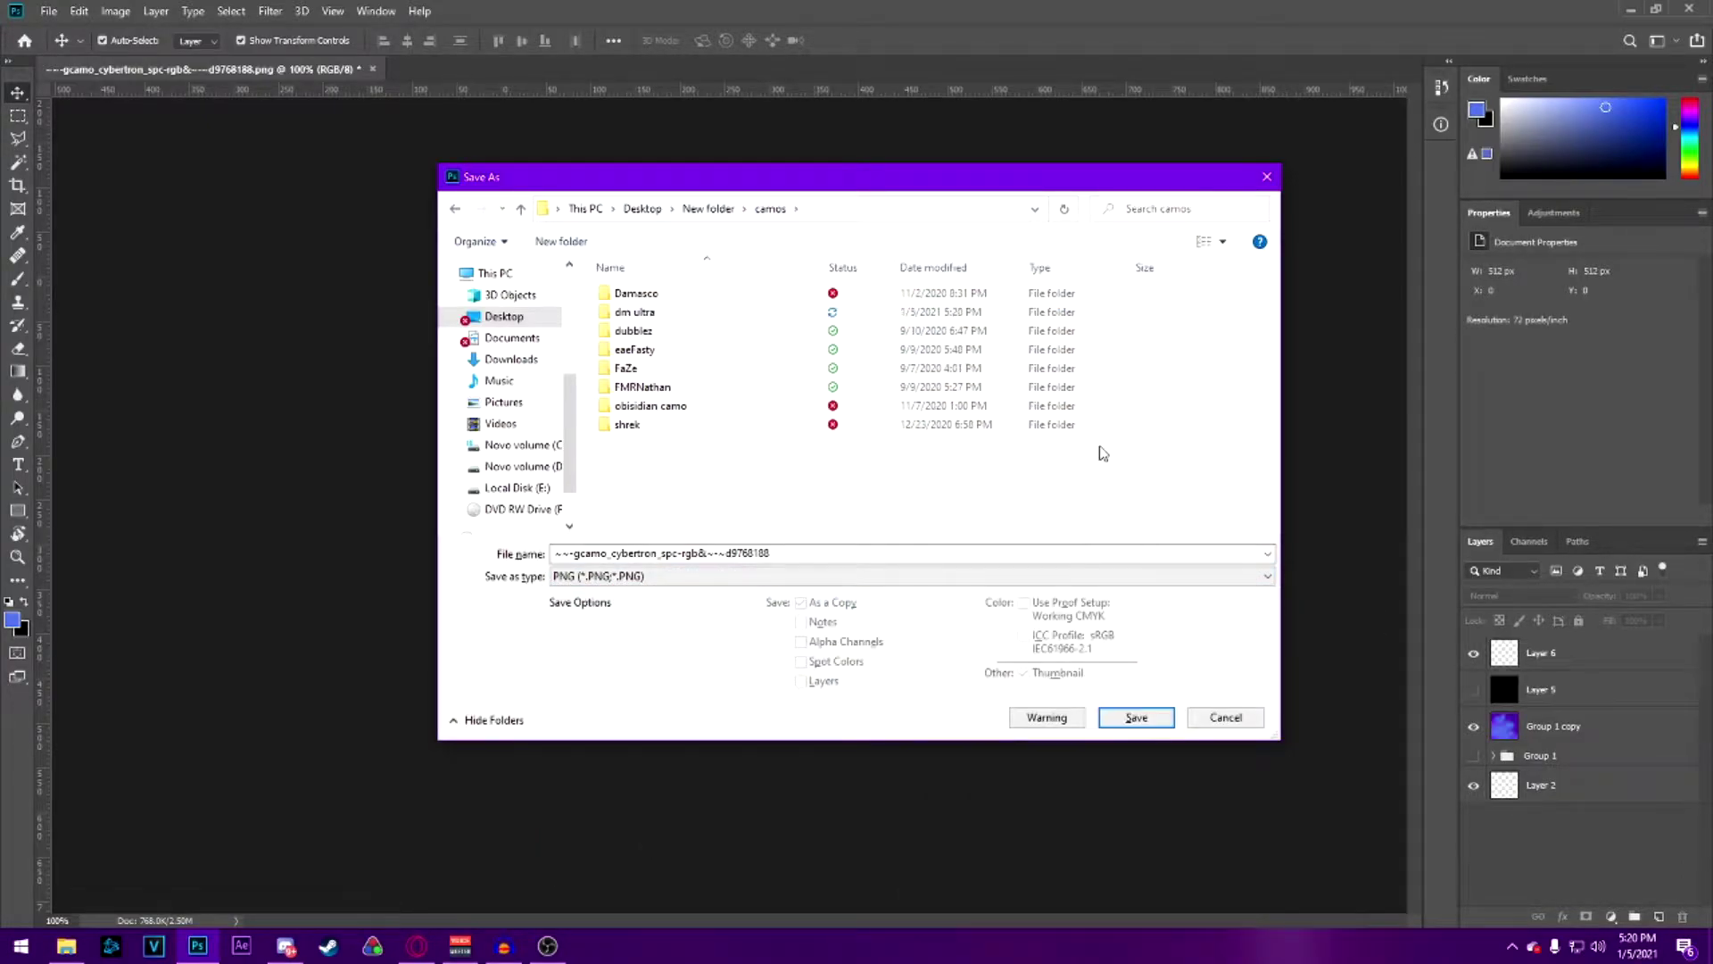
Open the dm ultra folder and create a subfolder named dds
double_click(642, 312)
right_click(642, 310)
mouse_move(738, 629)
left_click(920, 623)
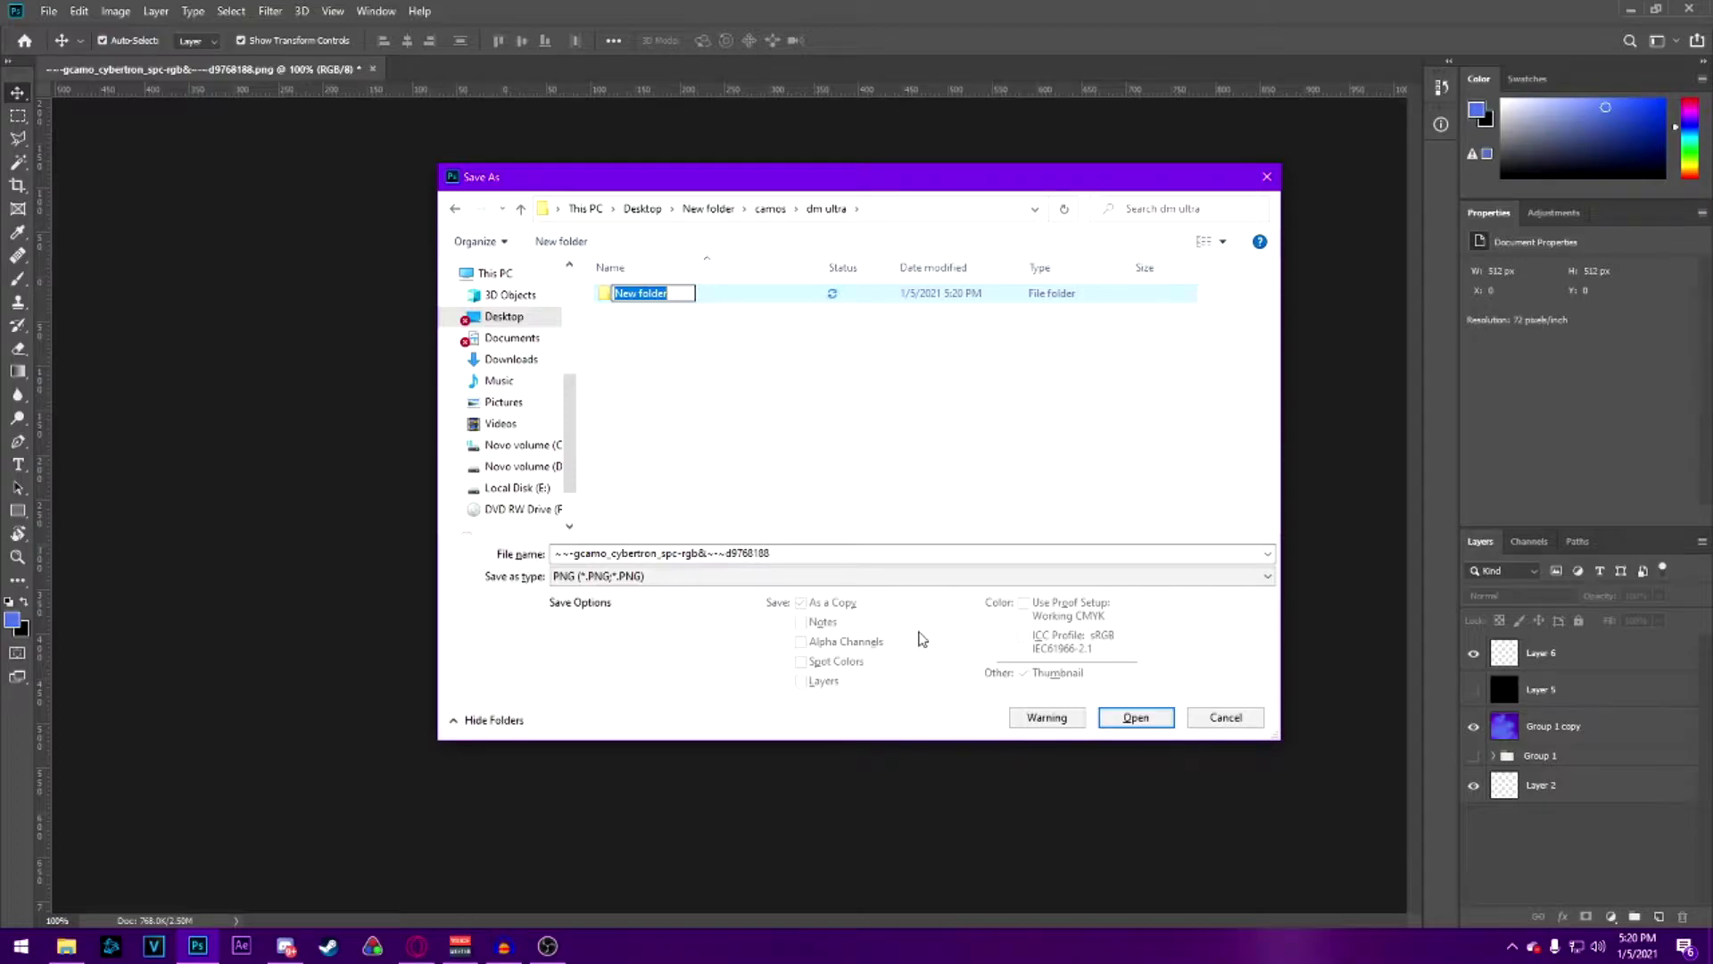
type("dds")
key("Return")
Create two more subfolders, png and iwi, inside the dm ultra folder
right_click(806, 433)
mouse_move(857, 758)
left_click(1129, 540)
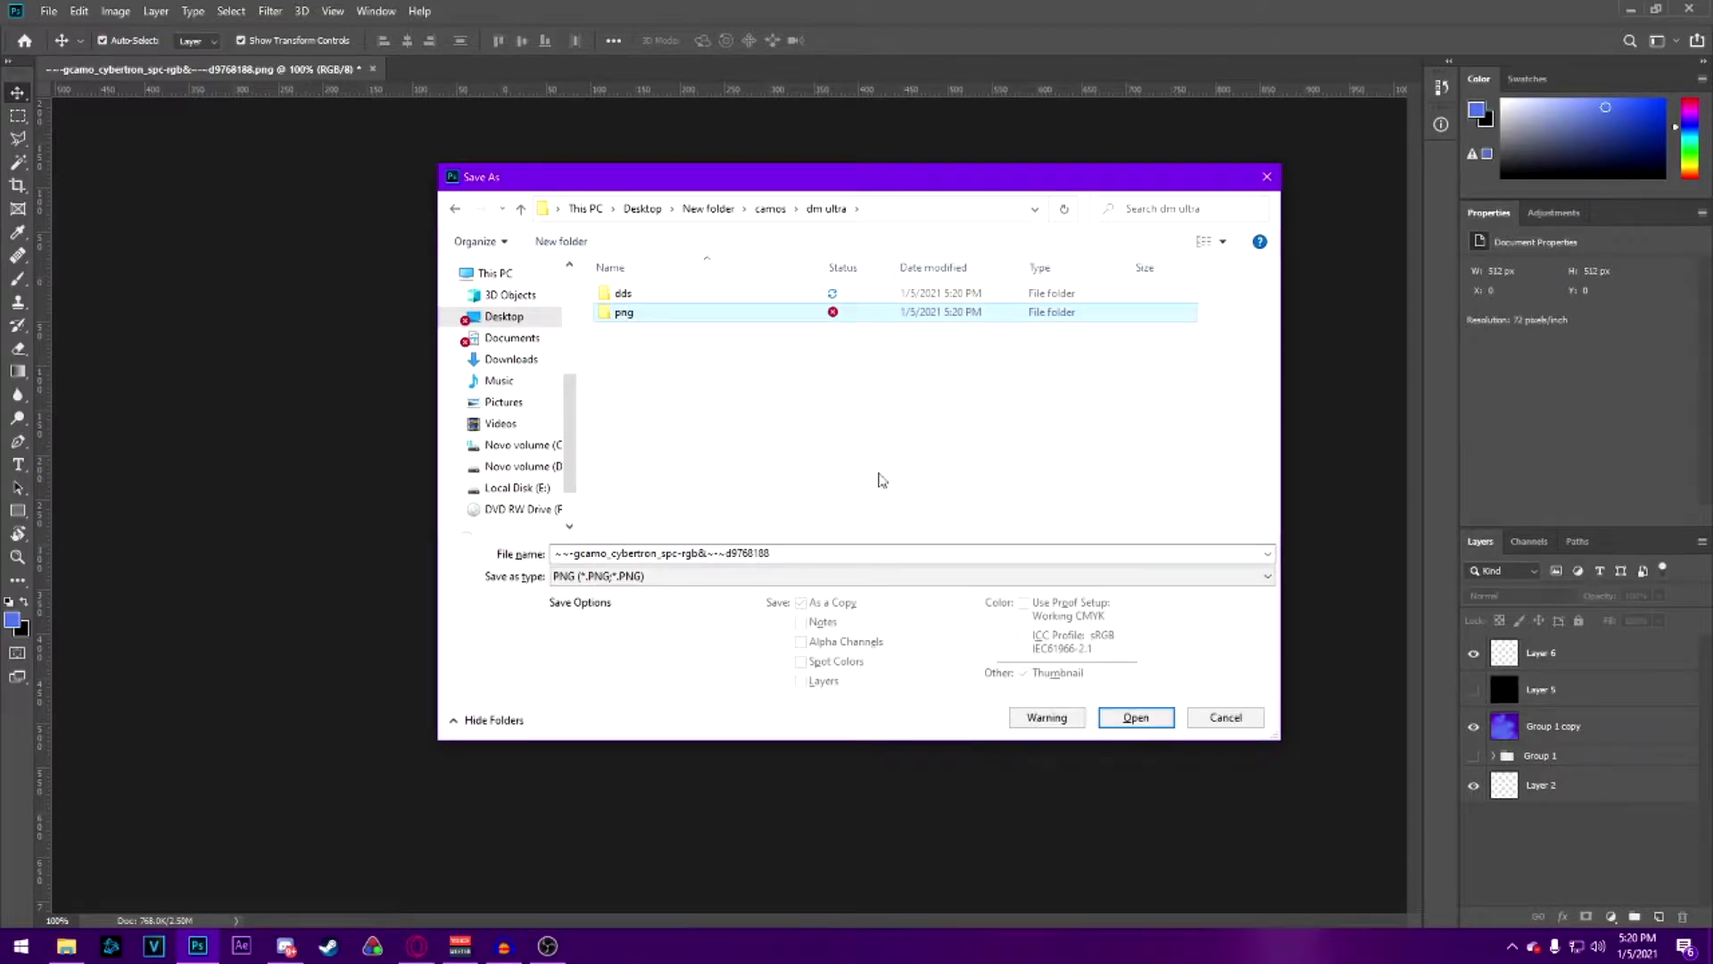
right_click(693, 436)
mouse_move(785, 761)
left_click(946, 560)
type("iwi")
key("Return")
Save the semi-transparent image under its existing file name in dm ultra's png subfolder, using the smallest file size
key("Down")
double_click(629, 330)
left_click(1136, 718)
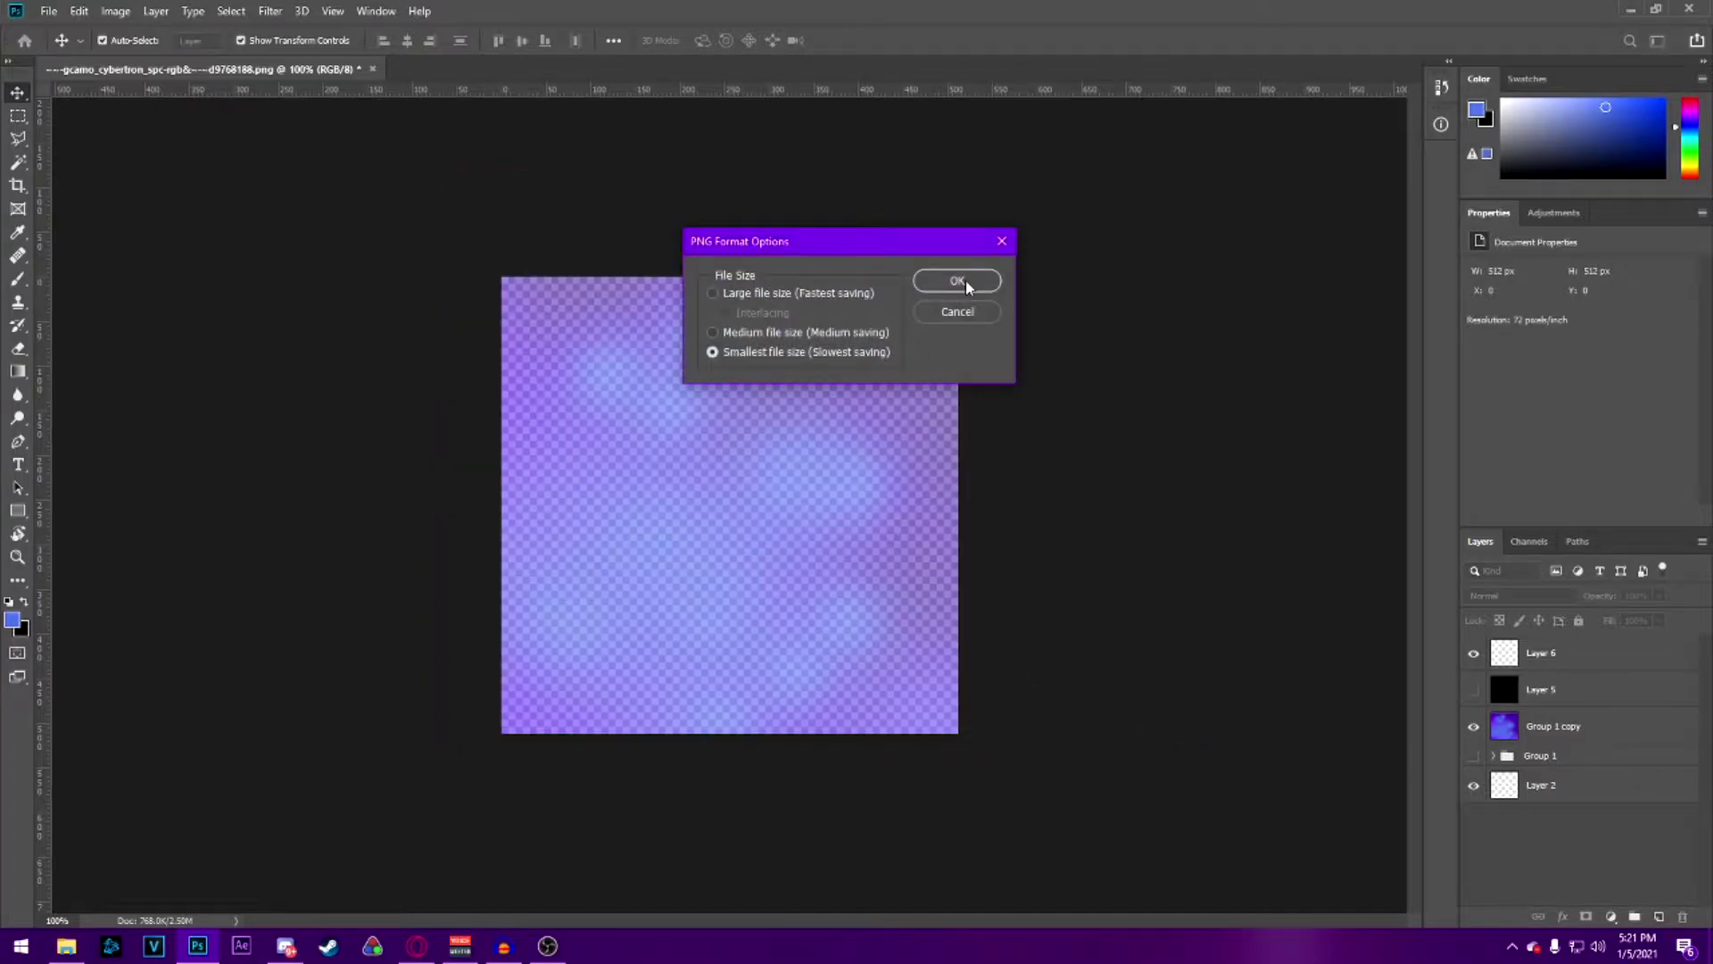
left_click(969, 279)
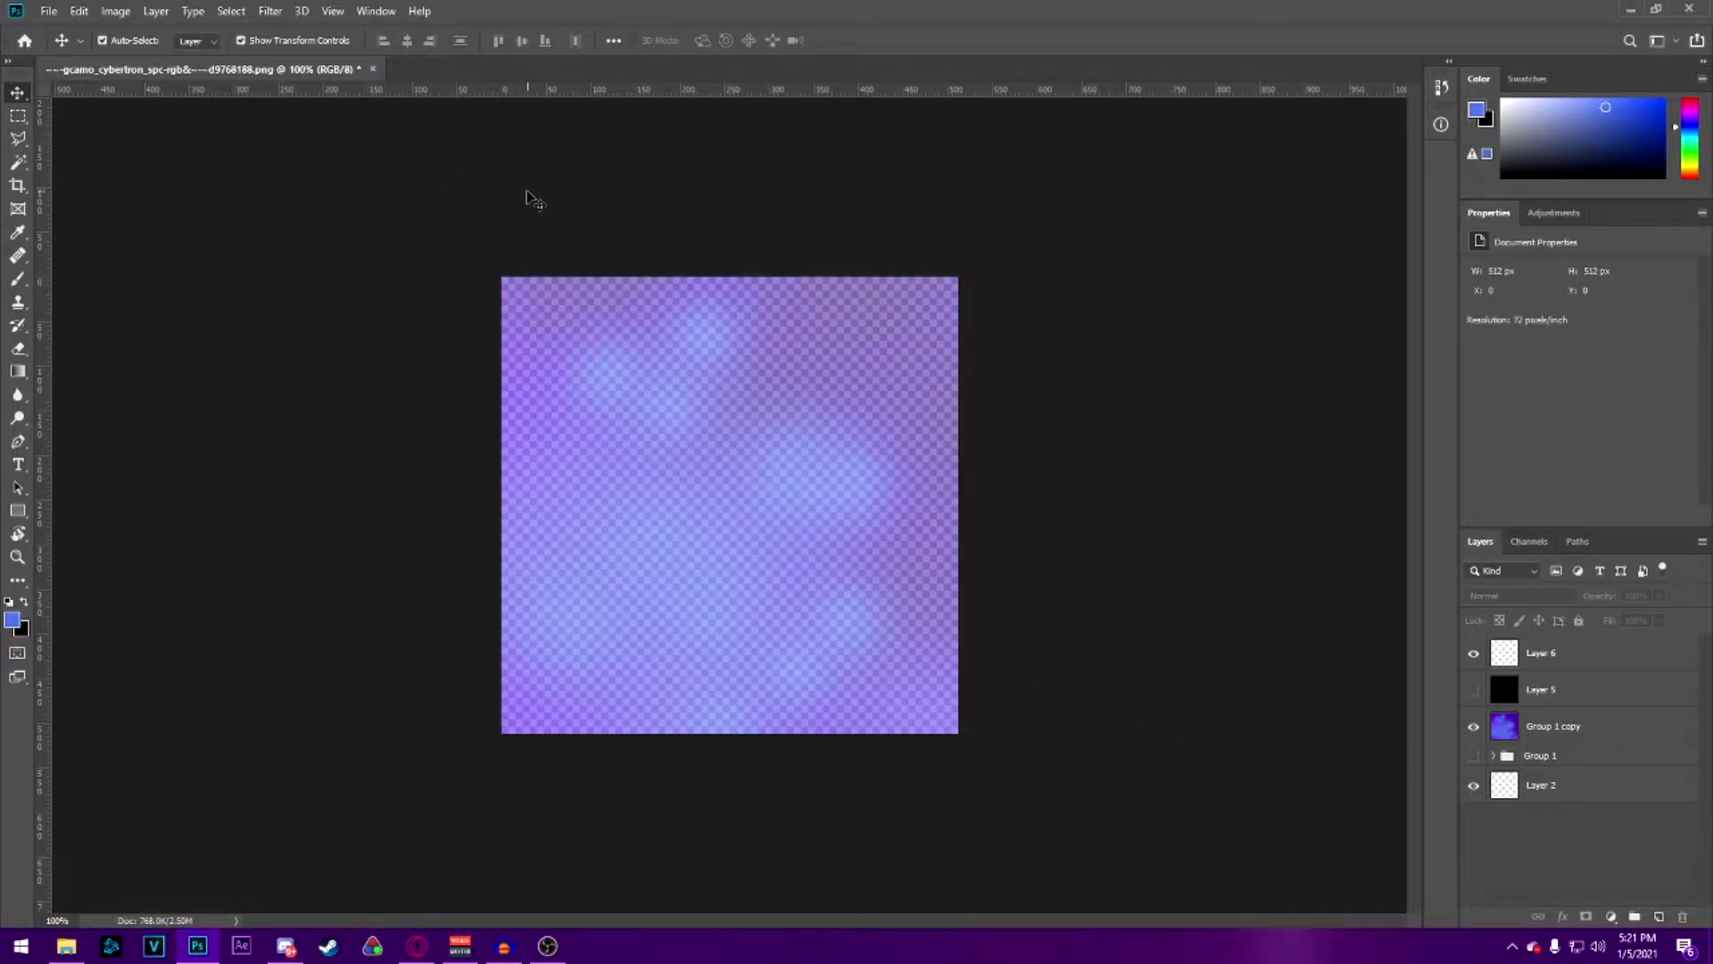
Show the black Layer 5 again and lower its opacity to moderately darken the camo
left_click(1474, 690)
left_click(1526, 734)
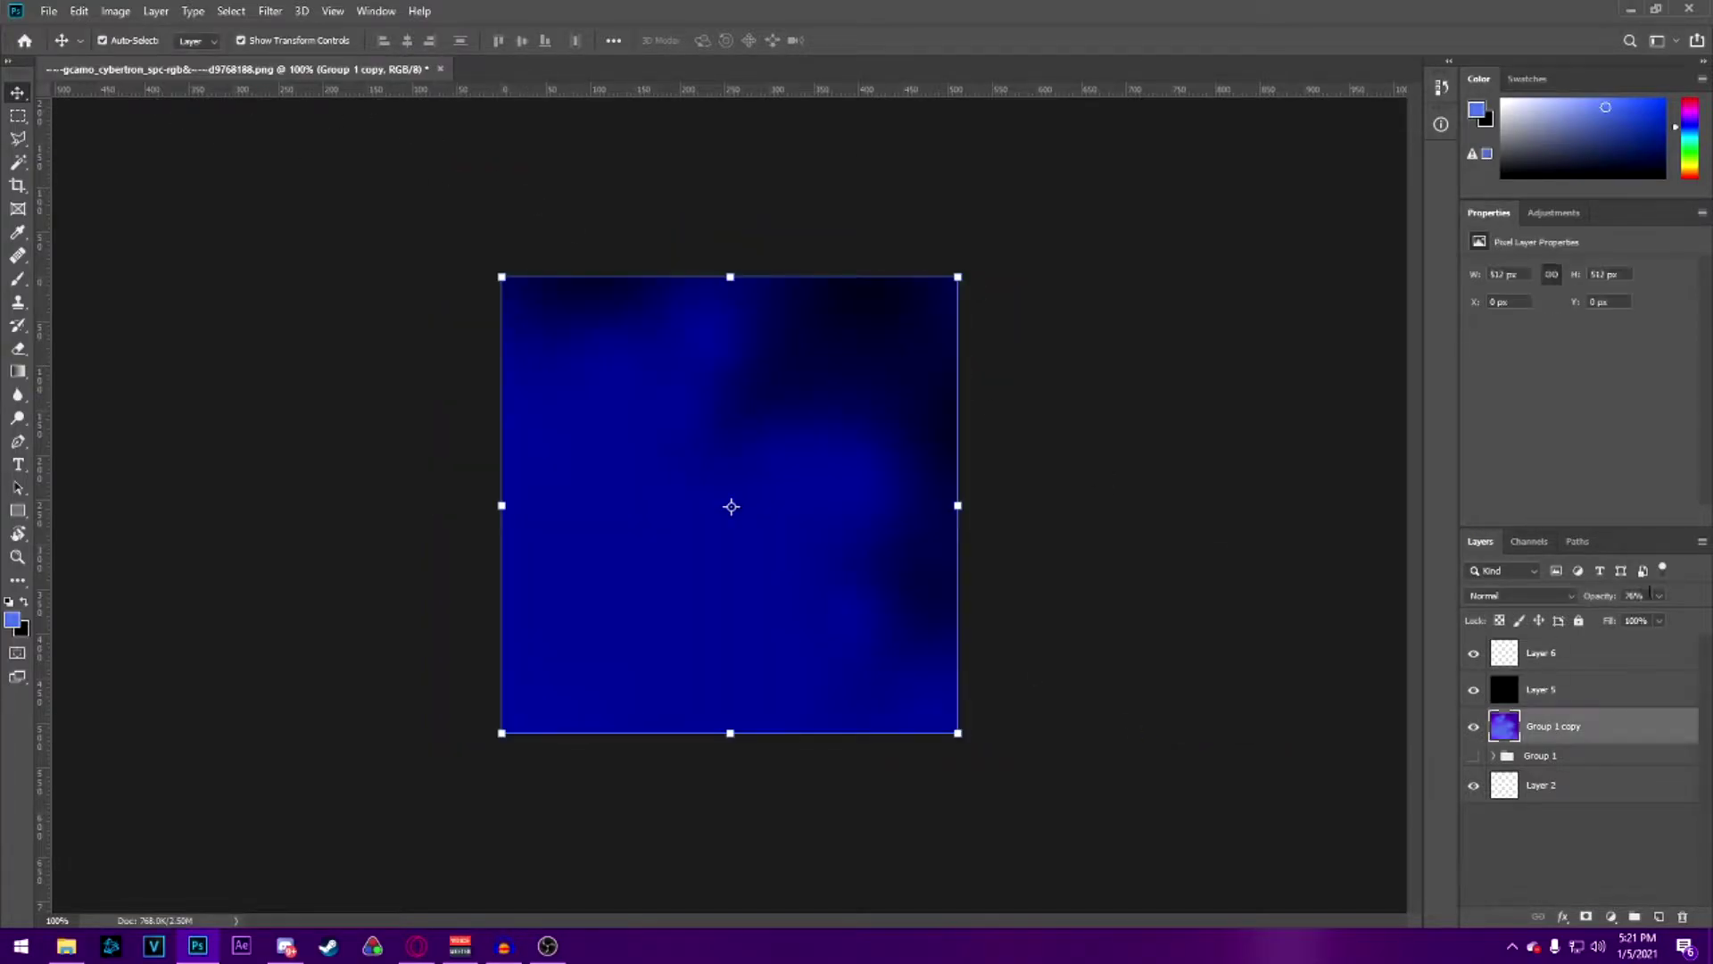
left_click(1563, 689)
left_click(1659, 596)
left_click_drag(1658, 617, 1609, 620)
left_click(1093, 464)
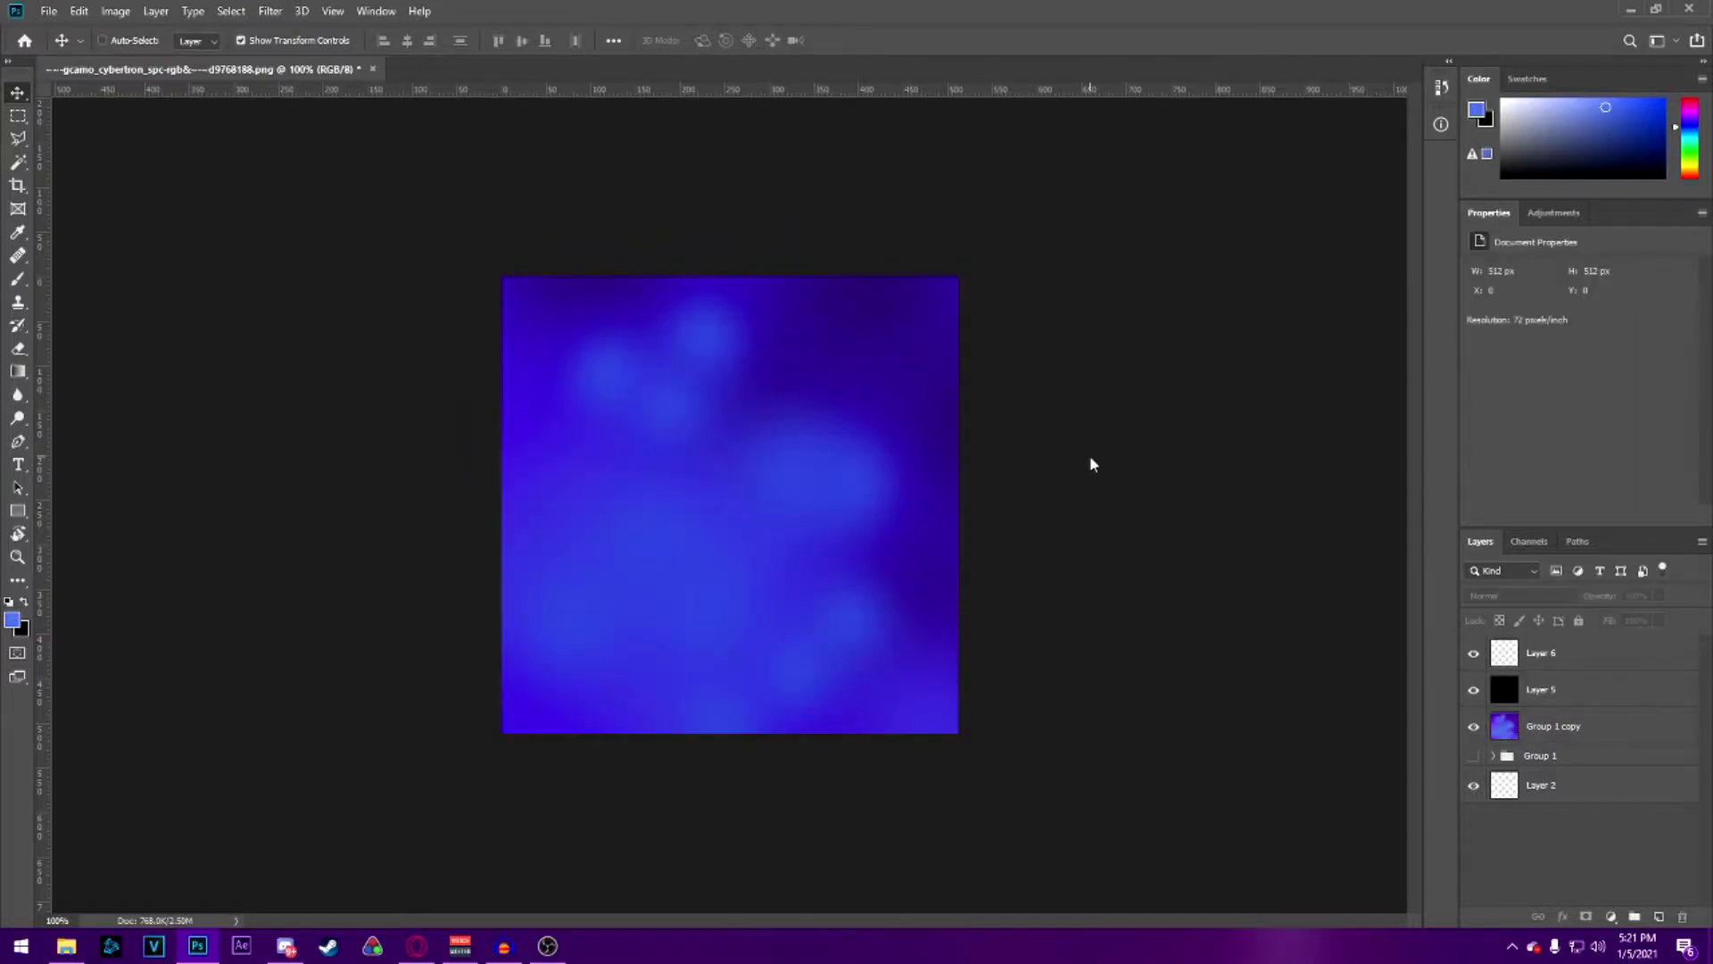
Save the darkened camo as the PNG camo_cybertron_glow in dm ultra's png folder, using the smallest file size
key("ctrl+shift+s")
left_click(834, 576)
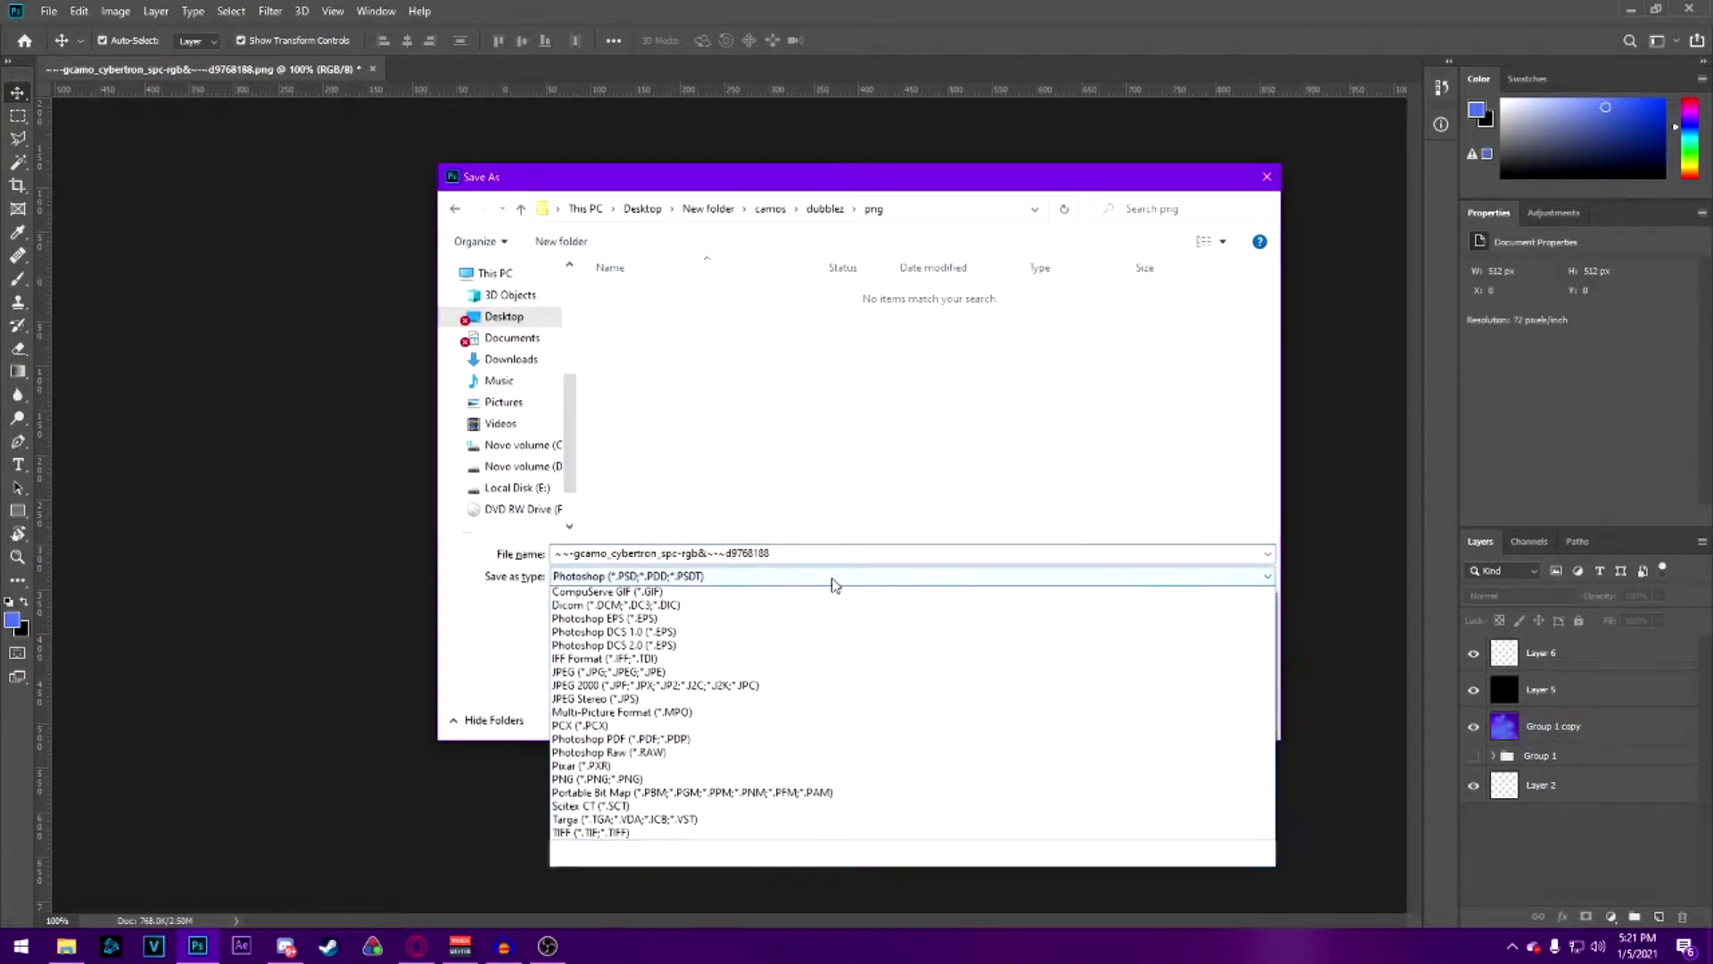
left_click(705, 811)
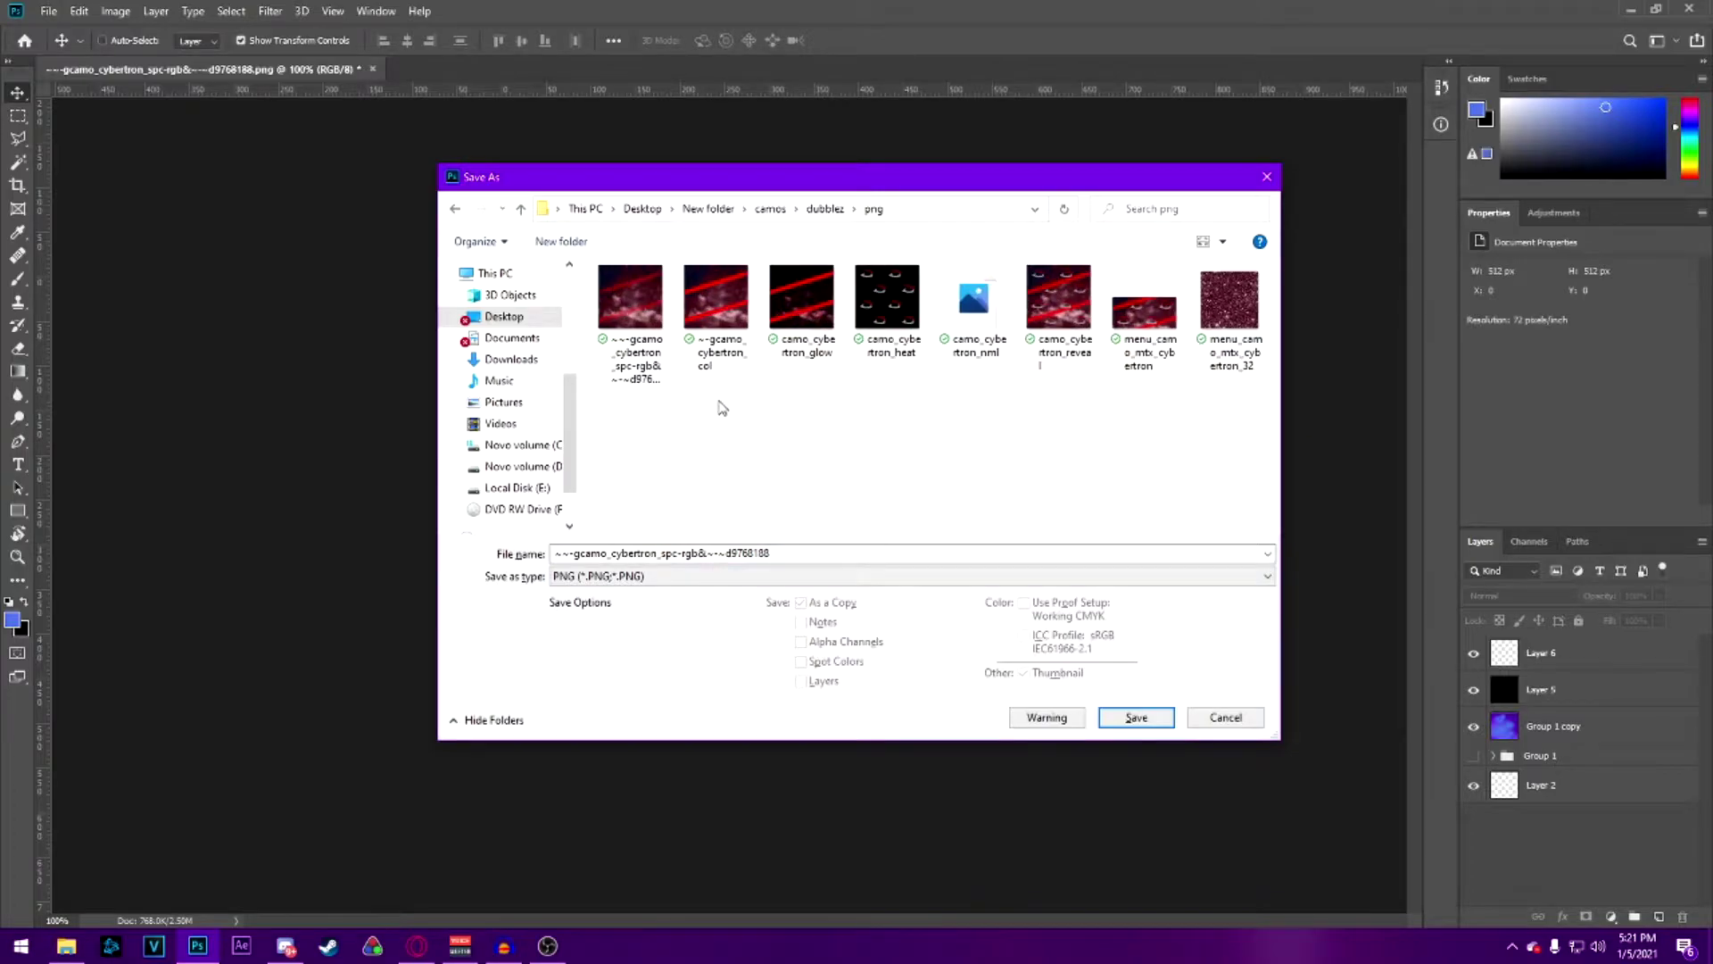
left_click(628, 299)
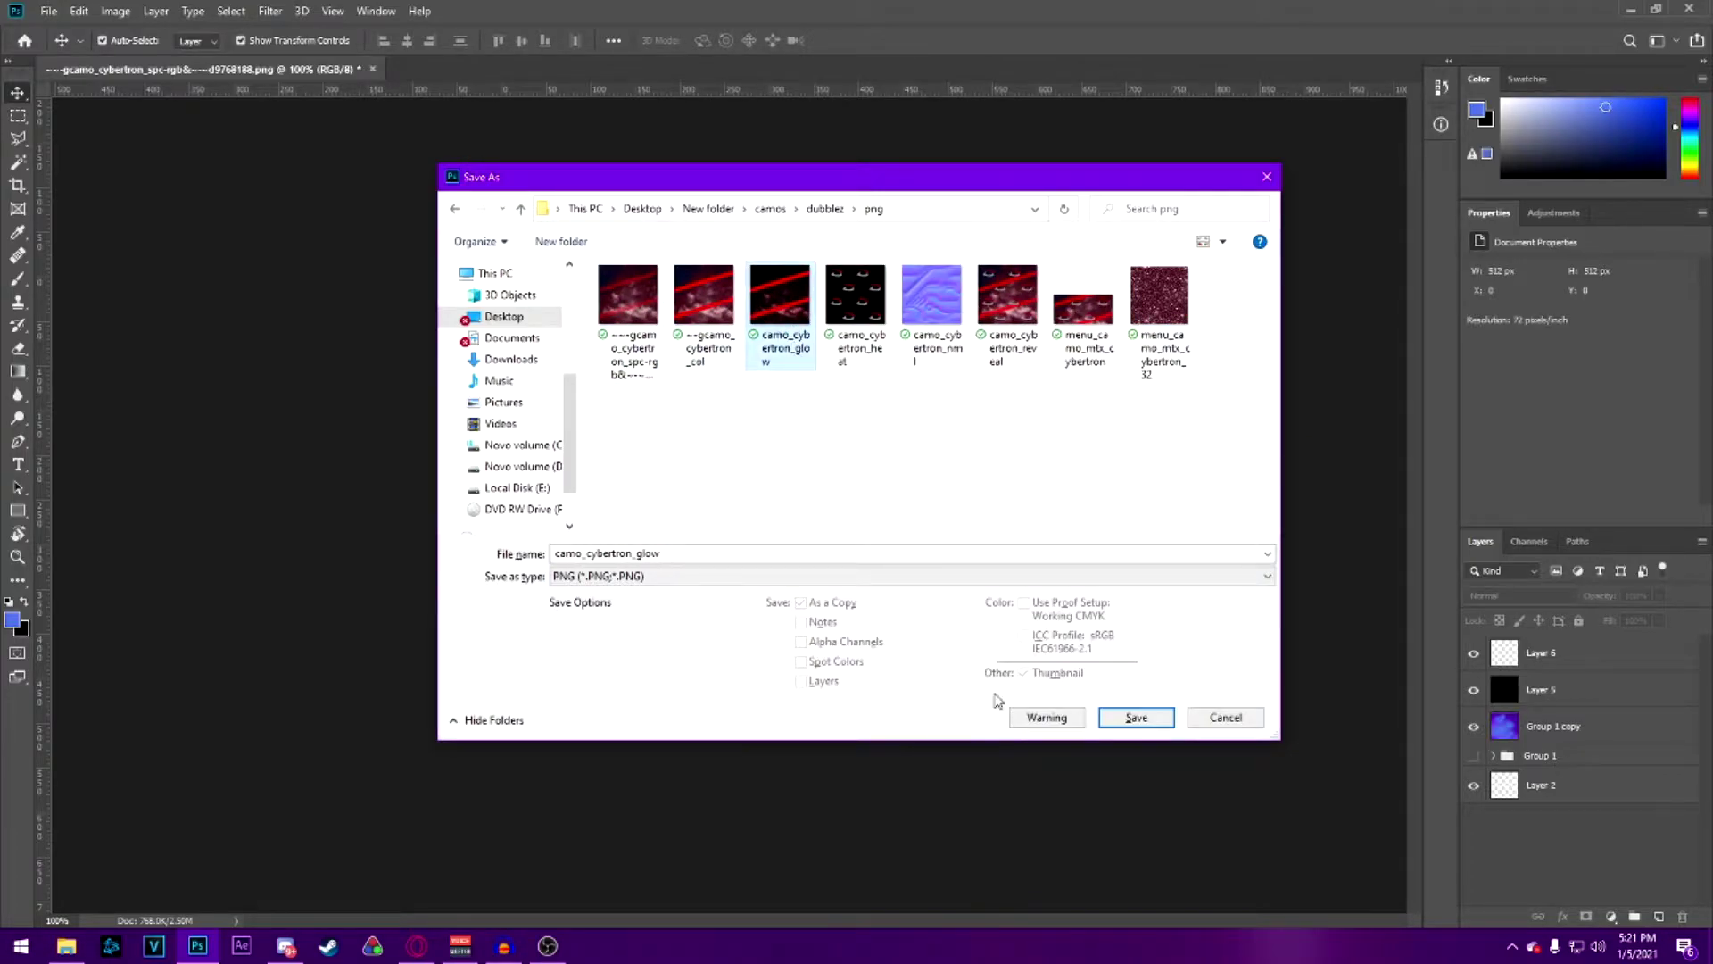
left_click(781, 211)
double_click(659, 314)
double_click(650, 334)
left_click(1136, 718)
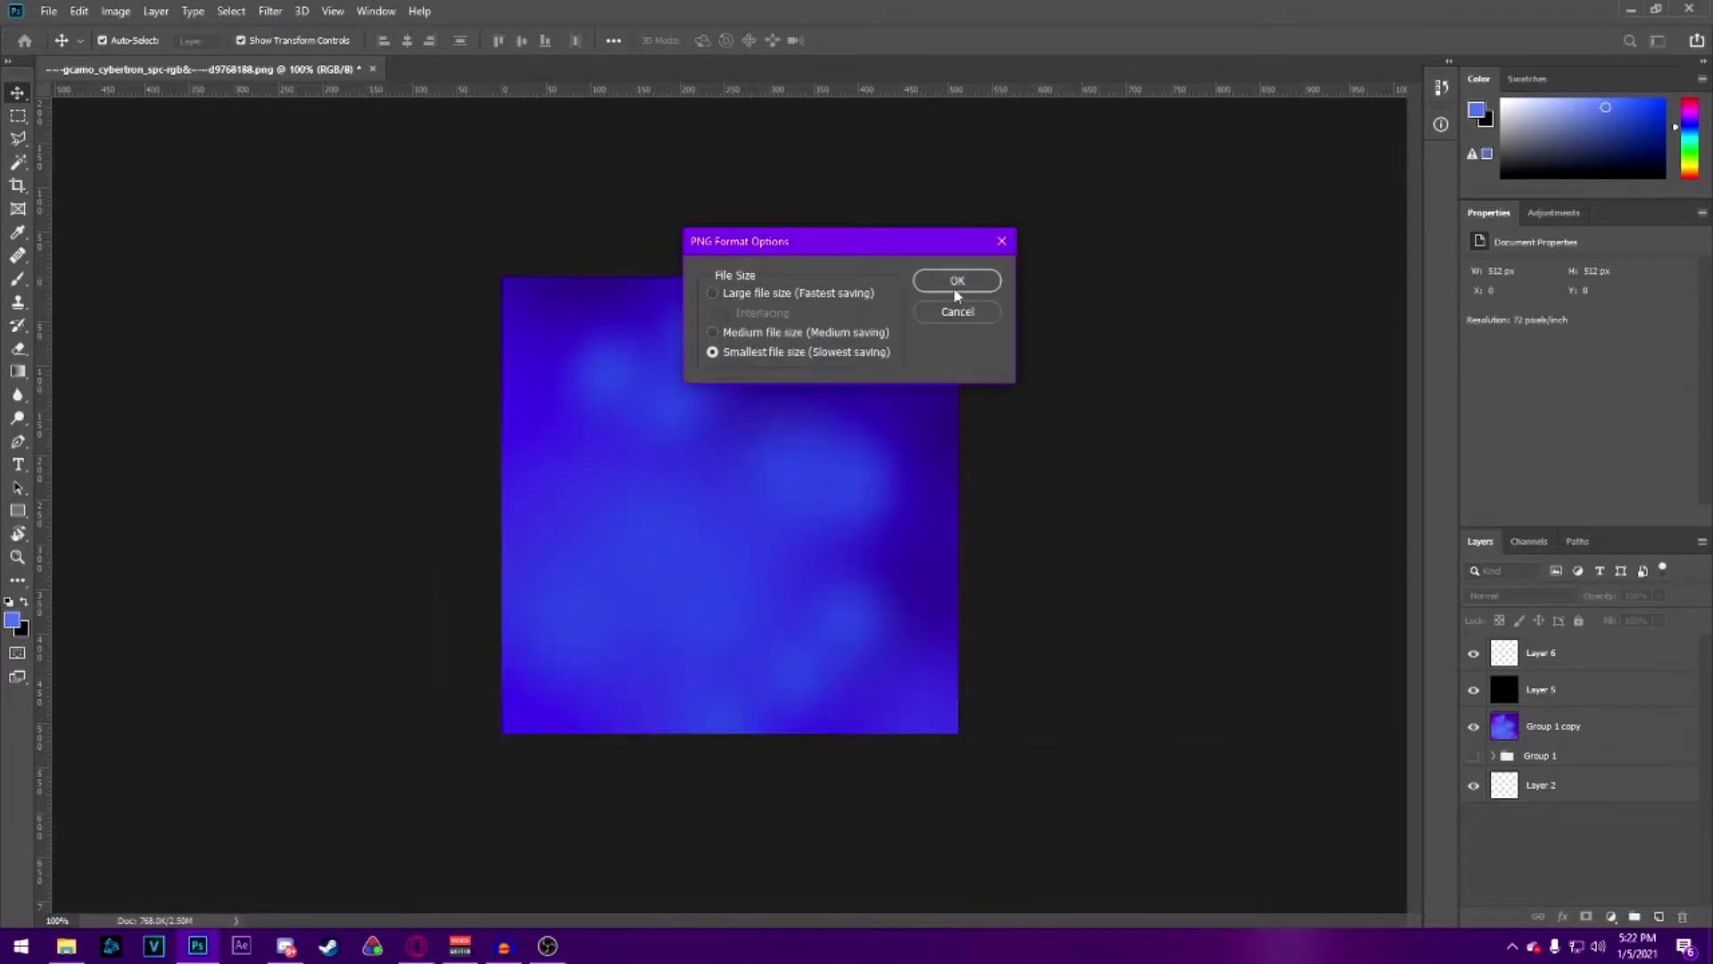
left_click(955, 280)
Hide the black Layer 5 and fill a new layer above it with white
left_click(1474, 690)
left_click(1659, 917)
left_click_drag(1571, 654, 1570, 705)
left_click(22, 629)
left_click_drag(968, 454, 937, 223)
left_click(1361, 230)
key("ctrl+BackSpace")
Set the white Layer 7's blend mode to Overlay and lower its opacity to brighten the camo
left_click(1522, 595)
left_click(1542, 701)
left_click(1659, 596)
left_click(1267, 535)
left_click(1580, 690)
left_click(1659, 595)
left_click_drag(1646, 616, 1611, 616)
left_click(1256, 536)
Save the brightened camo as a PNG texture
key("ctrl+shift+s")
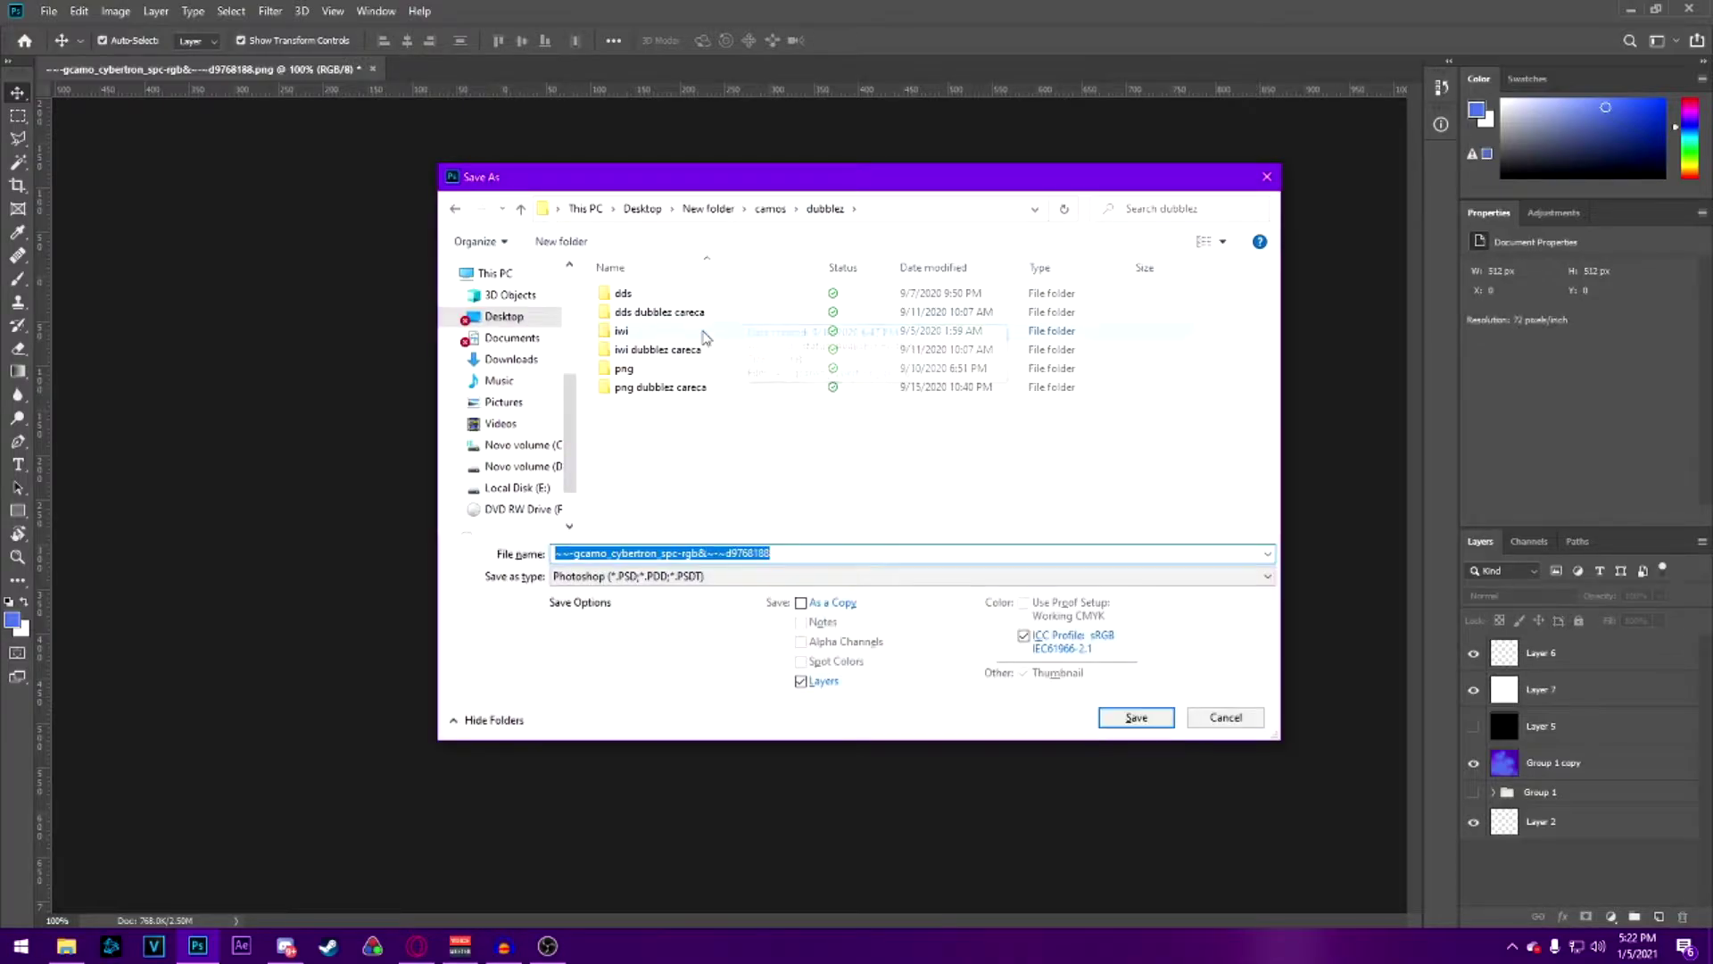
left_click(679, 576)
left_click(592, 821)
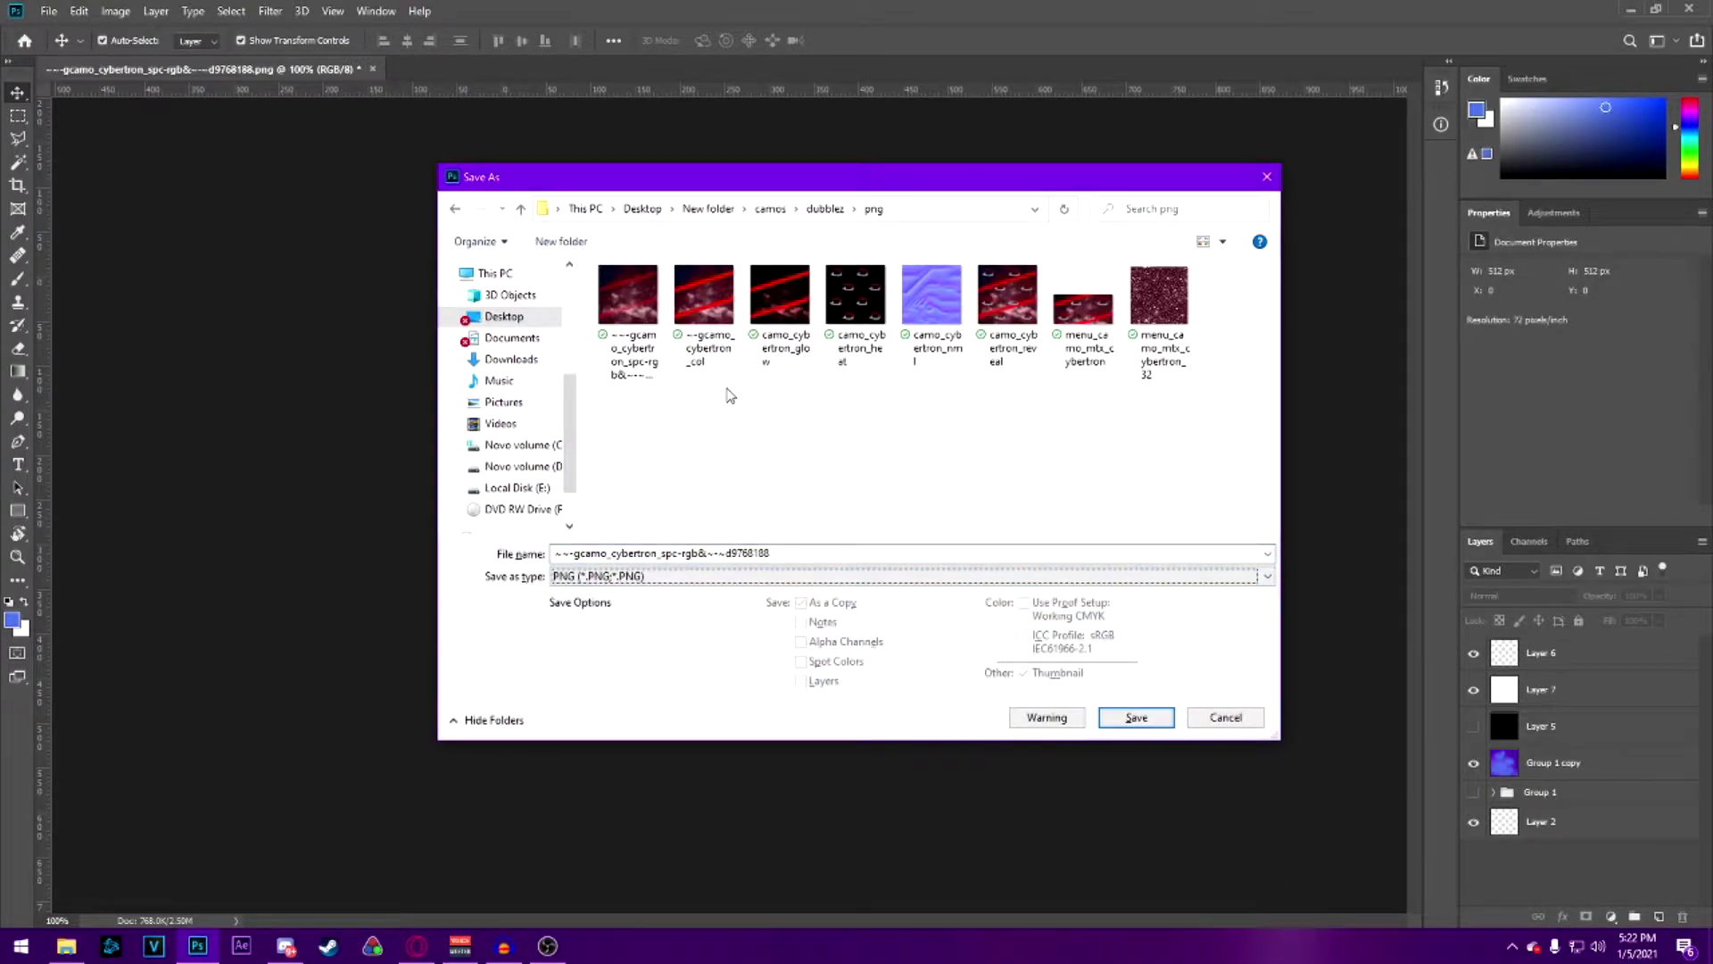
left_click(1145, 725)
key("Return")
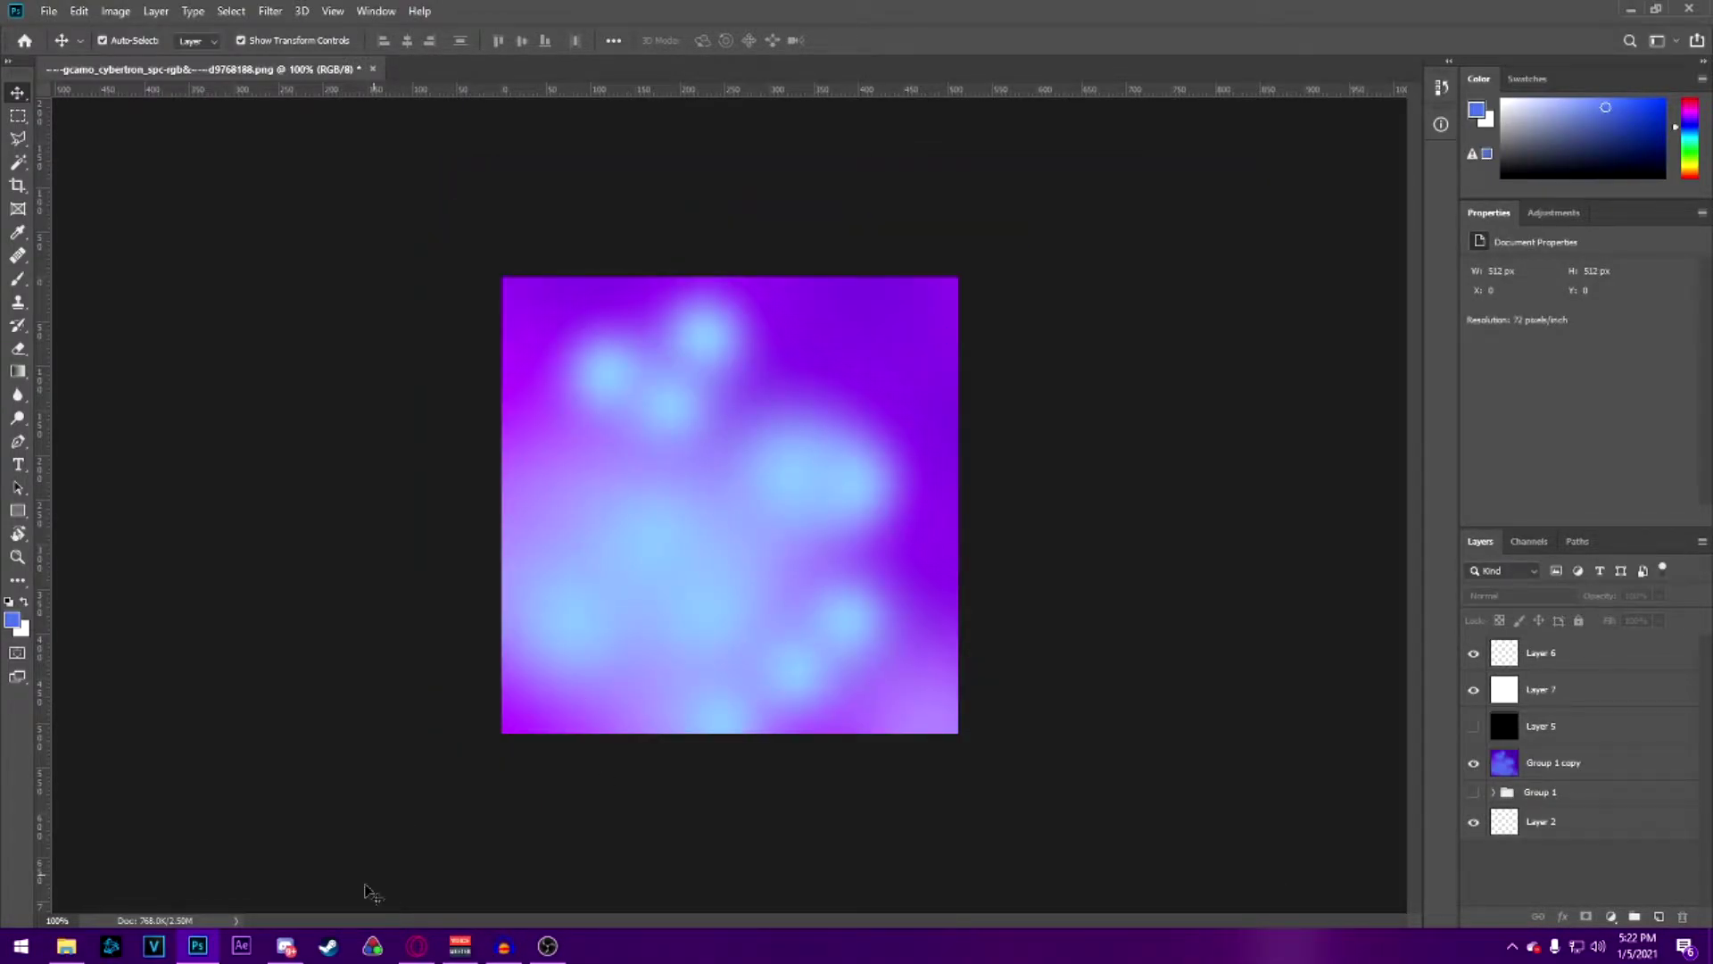
key("ctrl+shift+s")
left_click(678, 576)
left_click(591, 816)
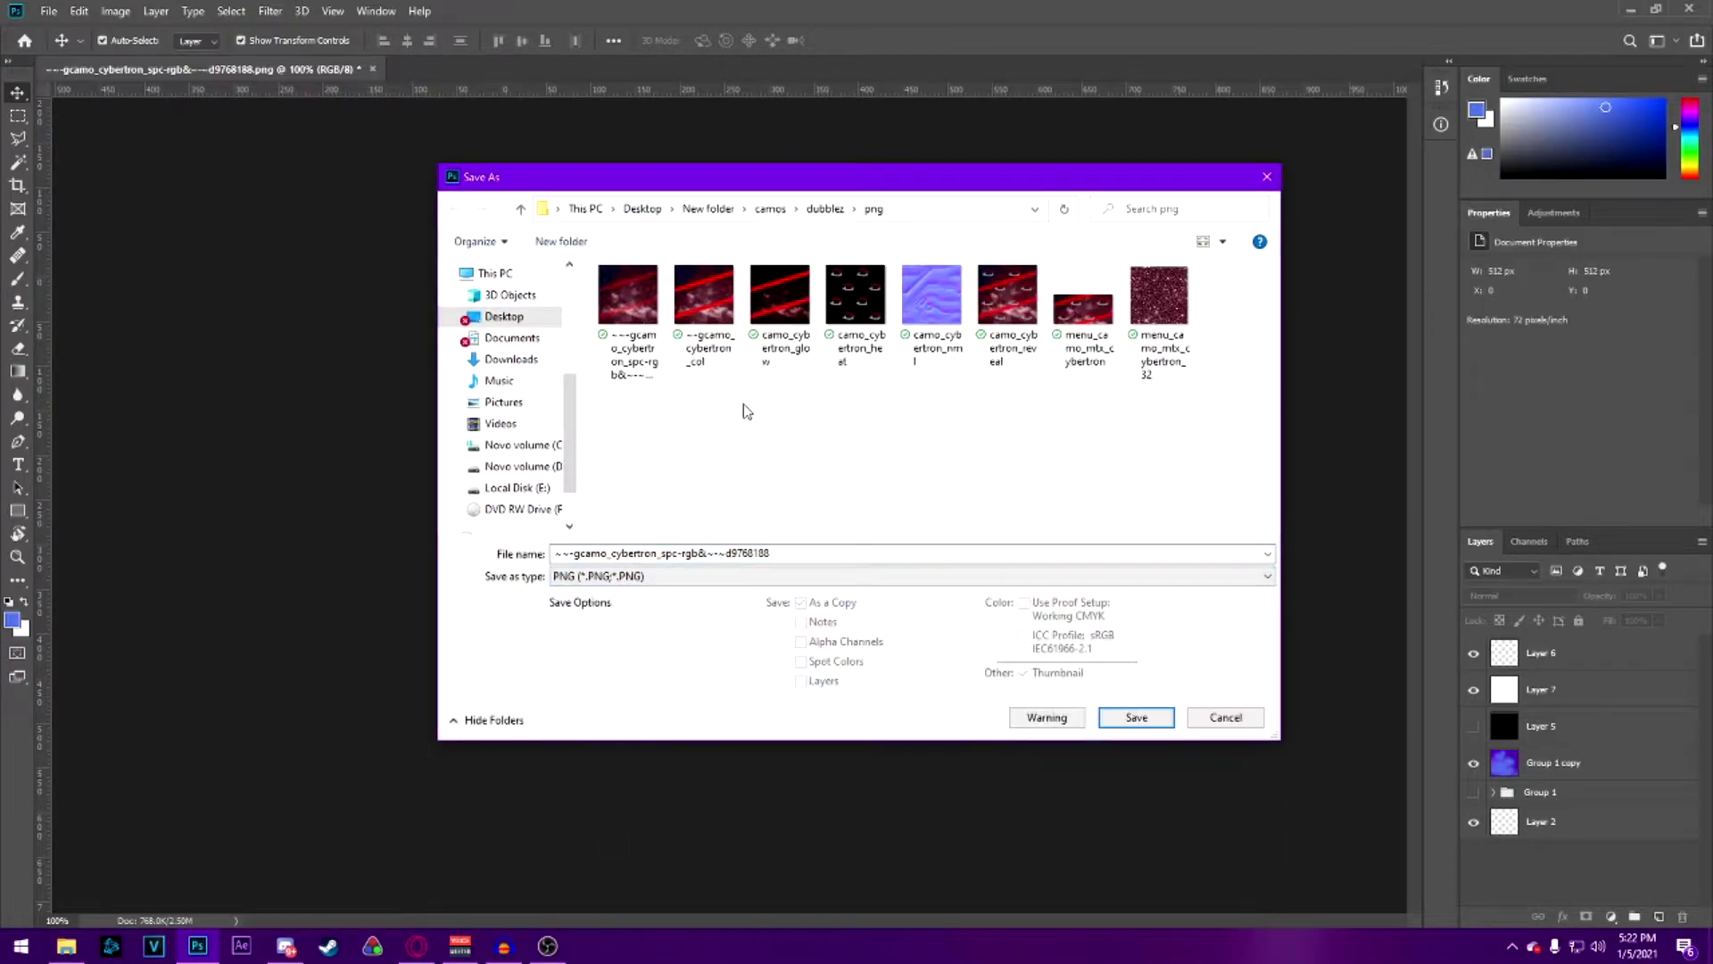
left_click(1268, 180)
Set the white overlay Layer 7's opacity to 51%
left_click(1633, 693)
left_click(1659, 596)
mouse_move(1655, 615)
left_mouse_down()
mouse_move(1629, 618)
mouse_move(1651, 617)
left_mouse_up()
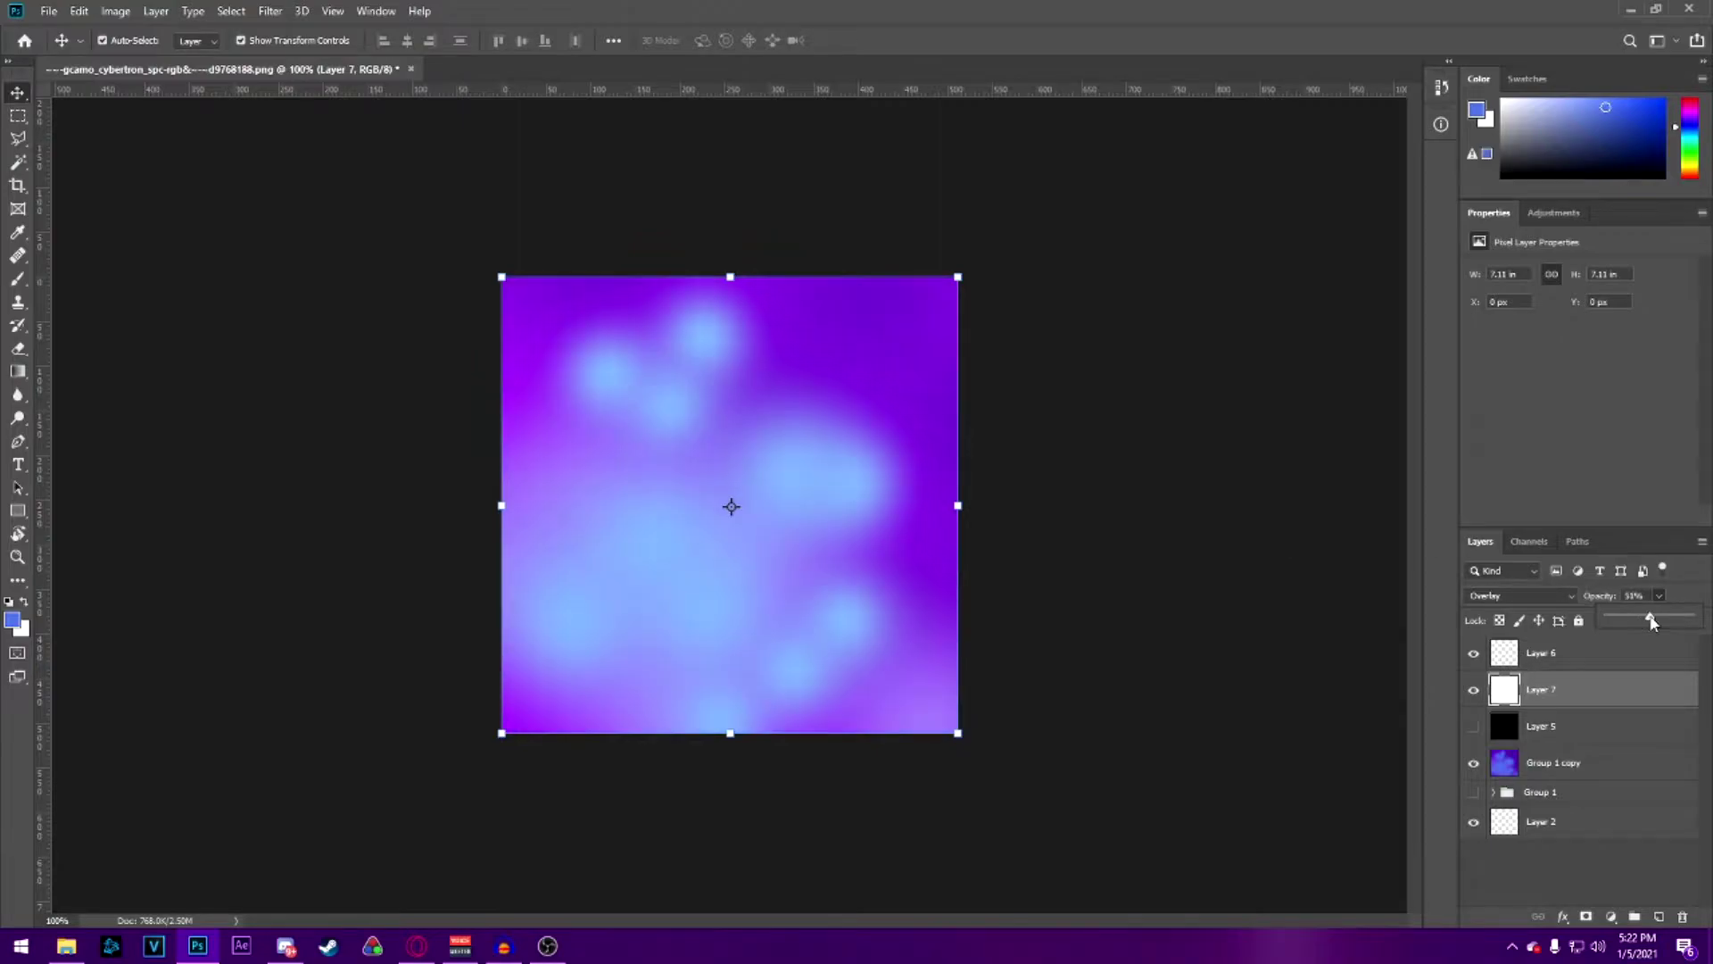
left_click(757, 251)
Save the brightened camo as the PNG ~-gcamo_cybertron_col in dm ultra's png folder
key("ctrl+shift+s")
left_click(714, 576)
left_click(661, 814)
double_click(708, 349)
left_click(966, 474)
left_click(774, 209)
double_click(648, 346)
double_click(651, 332)
key("Return")
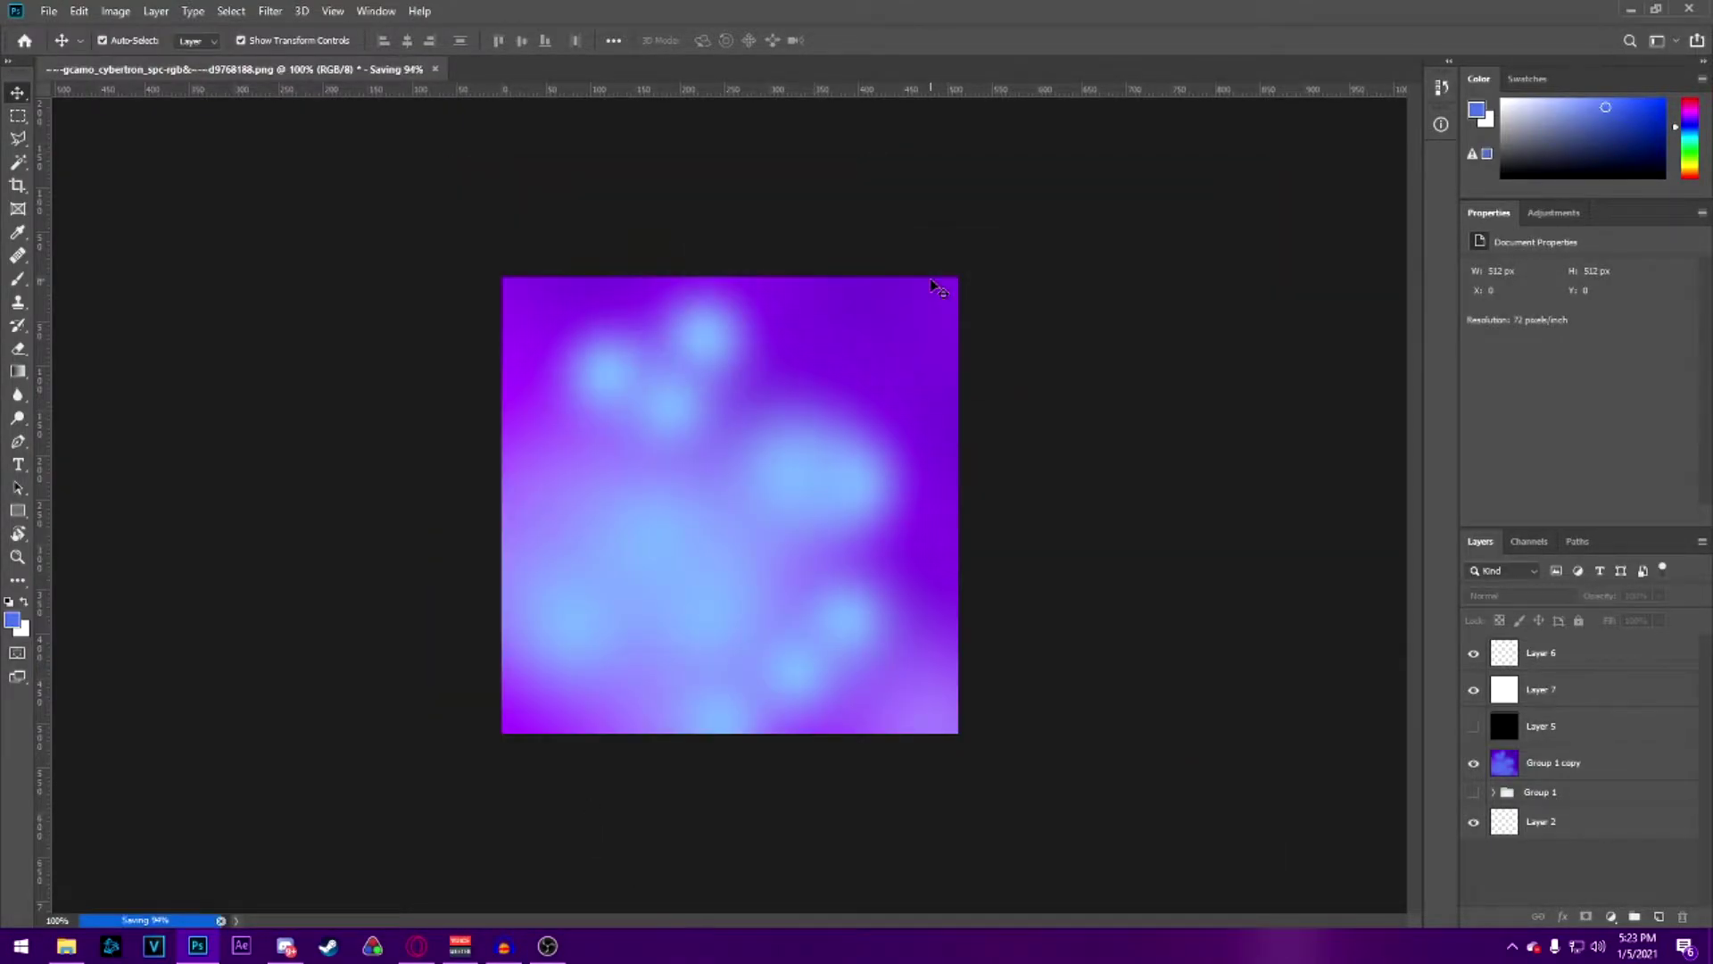
Hide Layer 7 and Group 1 copy, and show Layer 5 as solid black with Normal blending at full opacity
left_click(1474, 763)
left_click(1474, 727)
left_click(1474, 690)
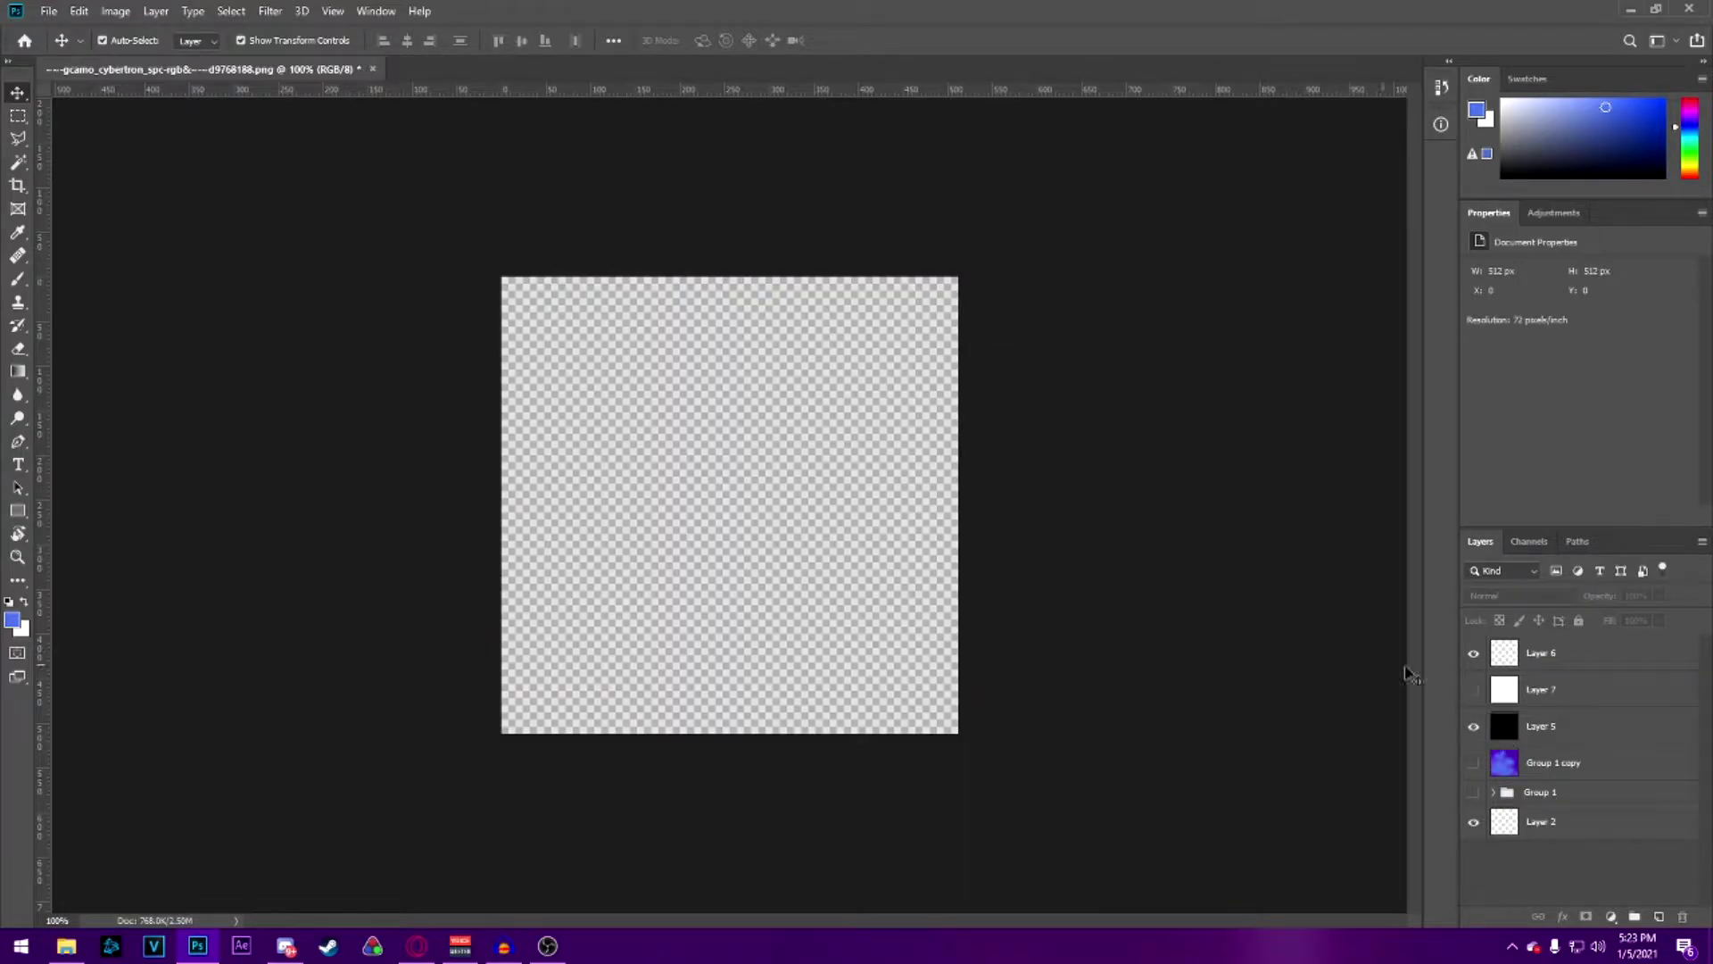
left_click(1552, 726)
left_click(1521, 595)
left_click(1499, 497)
left_click(1659, 596)
left_click_drag(1644, 620, 1706, 620)
left_click(1083, 505)
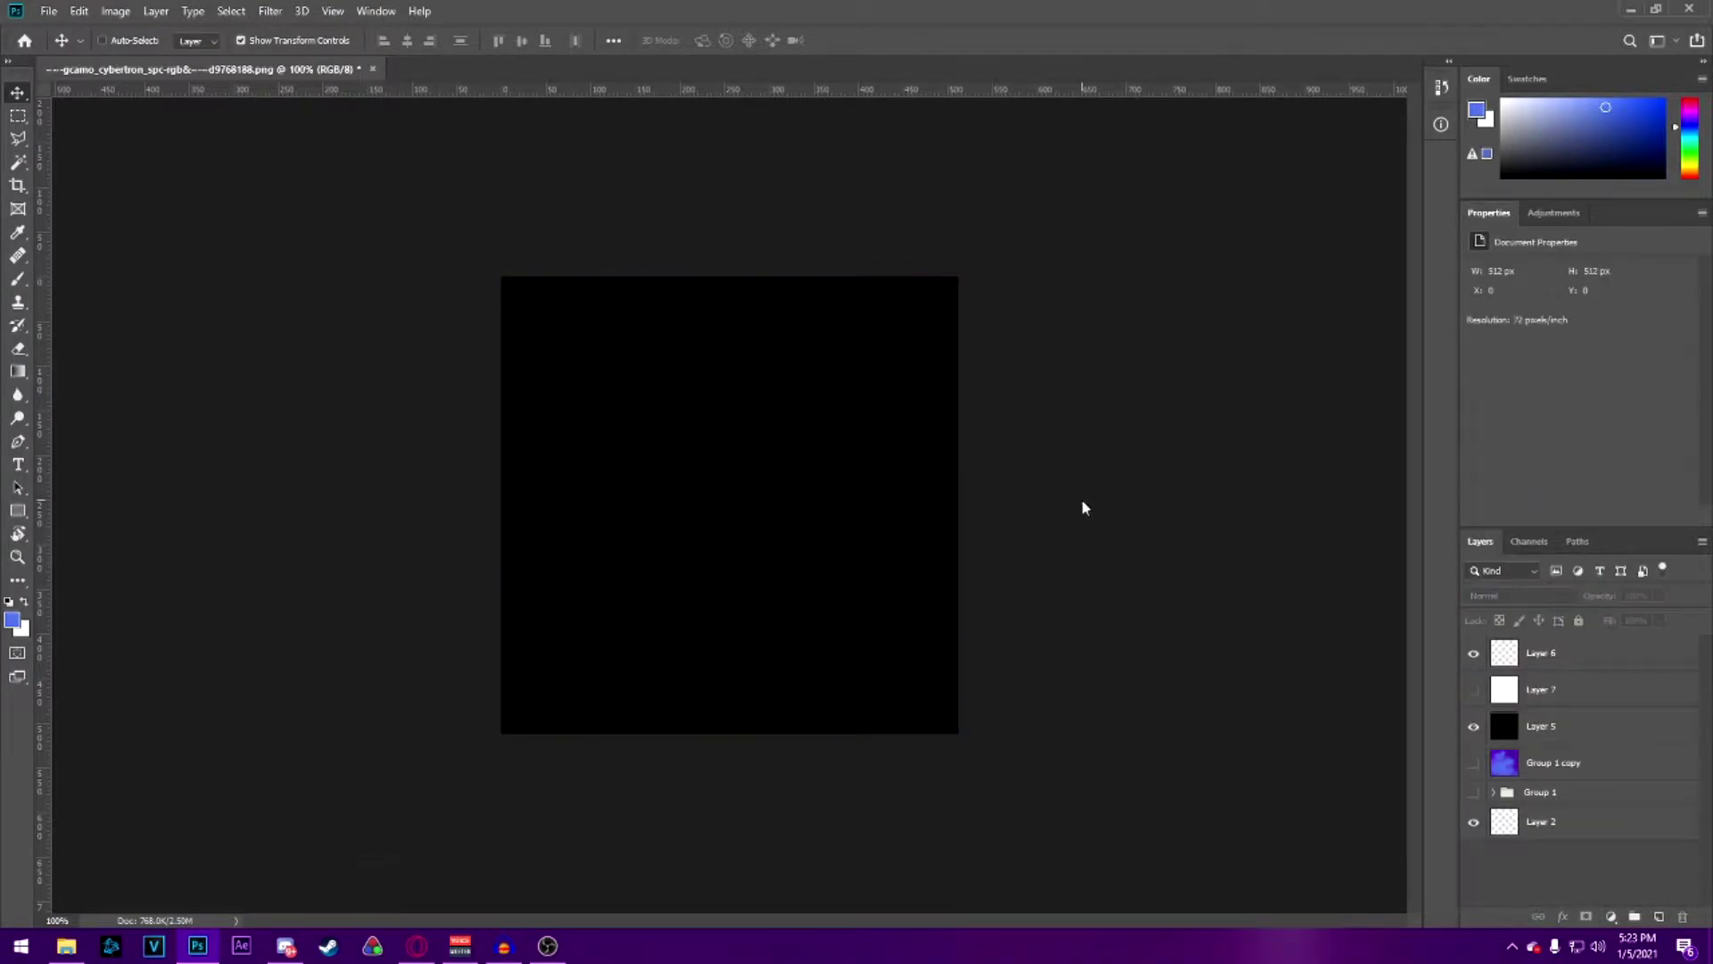
Save the all-black image as the PNG camo_cybertron_heat in dm ultra's png folder
key("ctrl+shift+s")
left_click(696, 577)
left_click(624, 823)
left_click(856, 312)
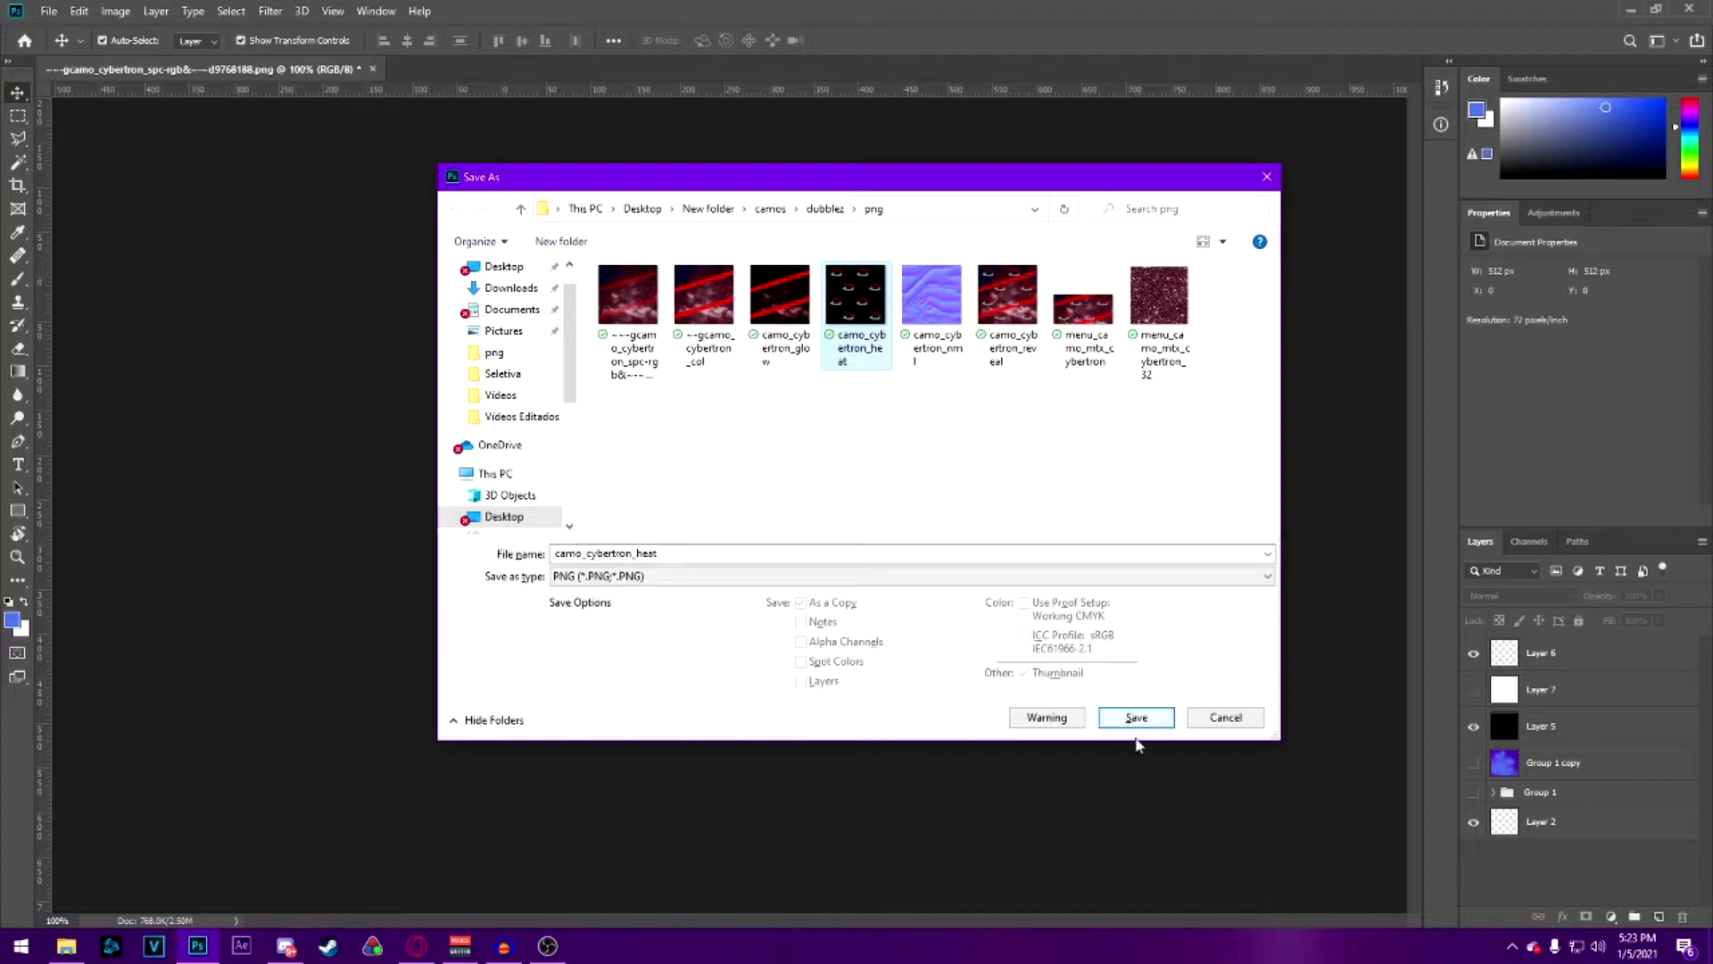
left_click(821, 210)
left_click(770, 208)
double_click(631, 312)
double_click(626, 331)
left_click(1134, 720)
left_click(971, 287)
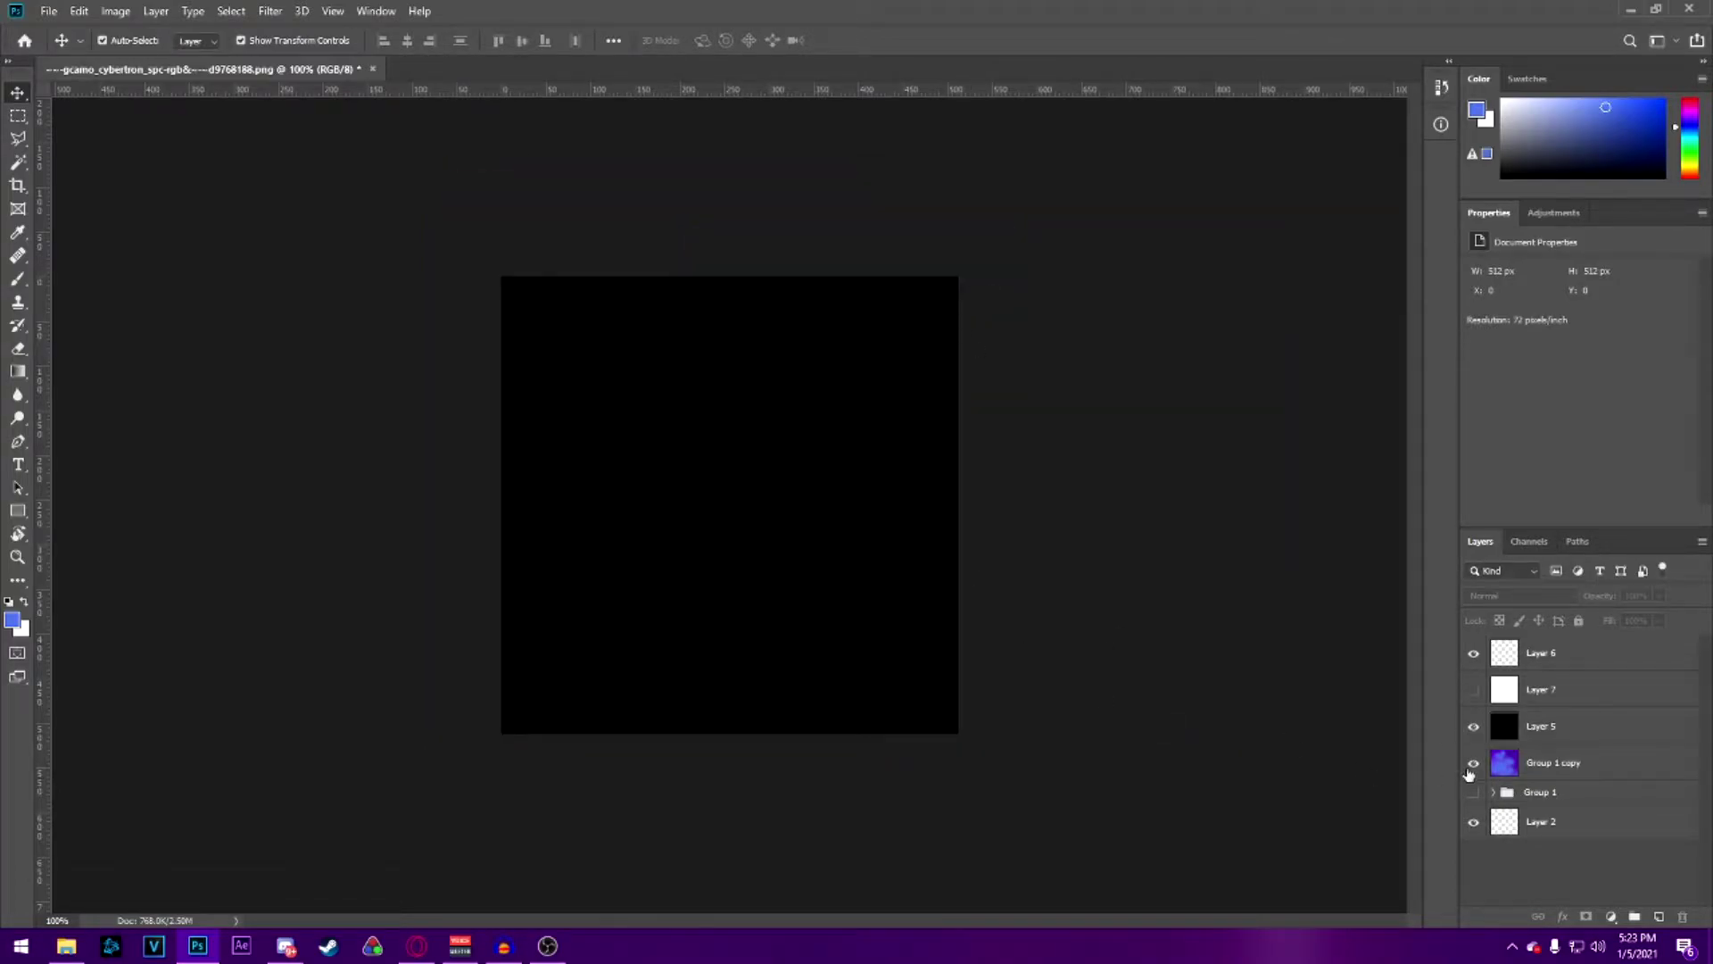
Show Group 1 copy with Layers 5 and 6 hidden, and add a dark grey linear gradient fill layer directly above it
left_click_drag(1474, 726, 1474, 665)
left_click(1598, 661)
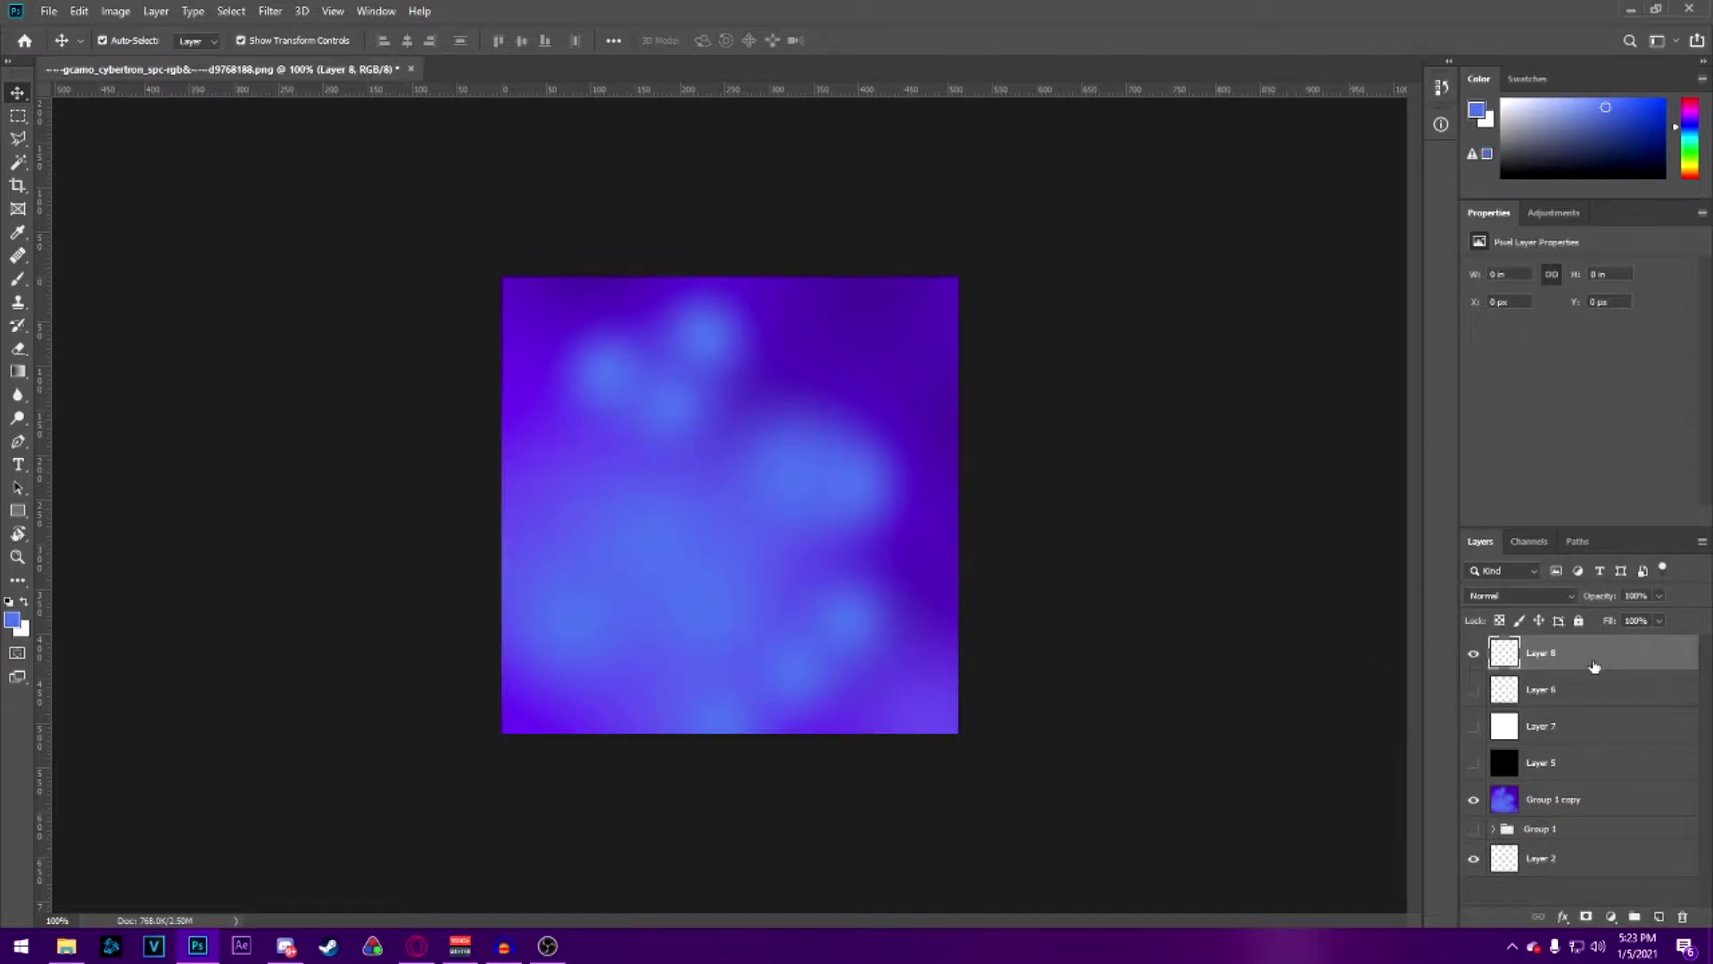
left_click(1601, 763)
left_click(1588, 917)
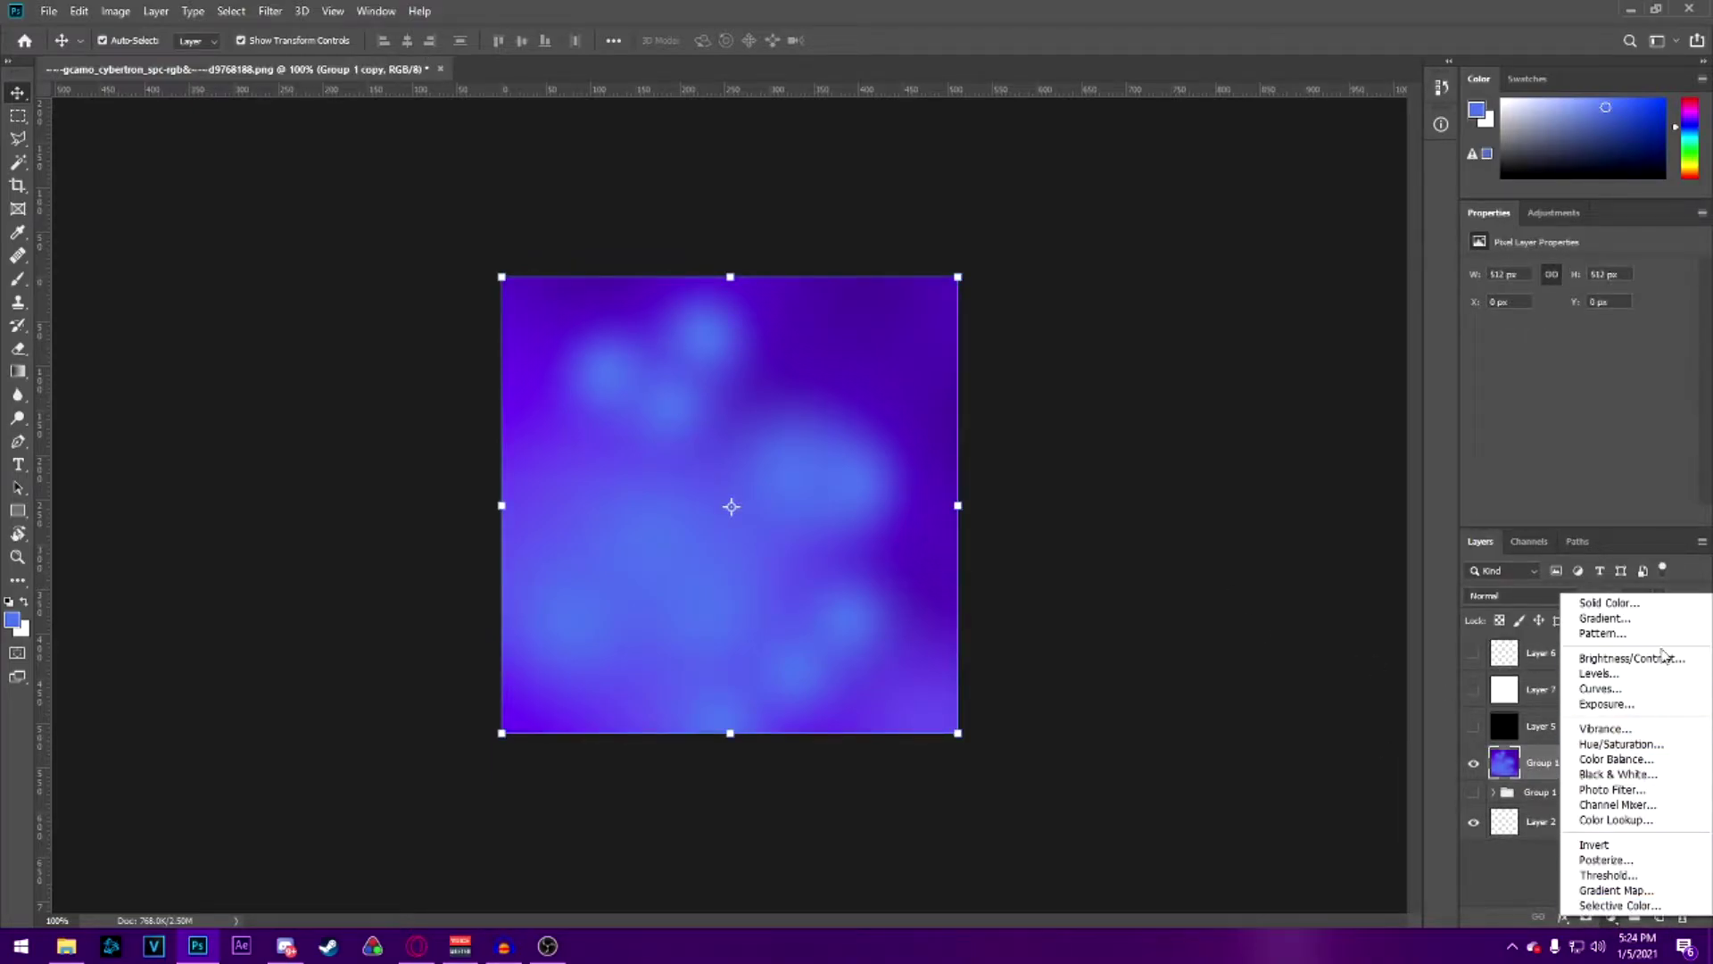
left_click(1606, 619)
left_click(1016, 316)
left_click(1164, 530)
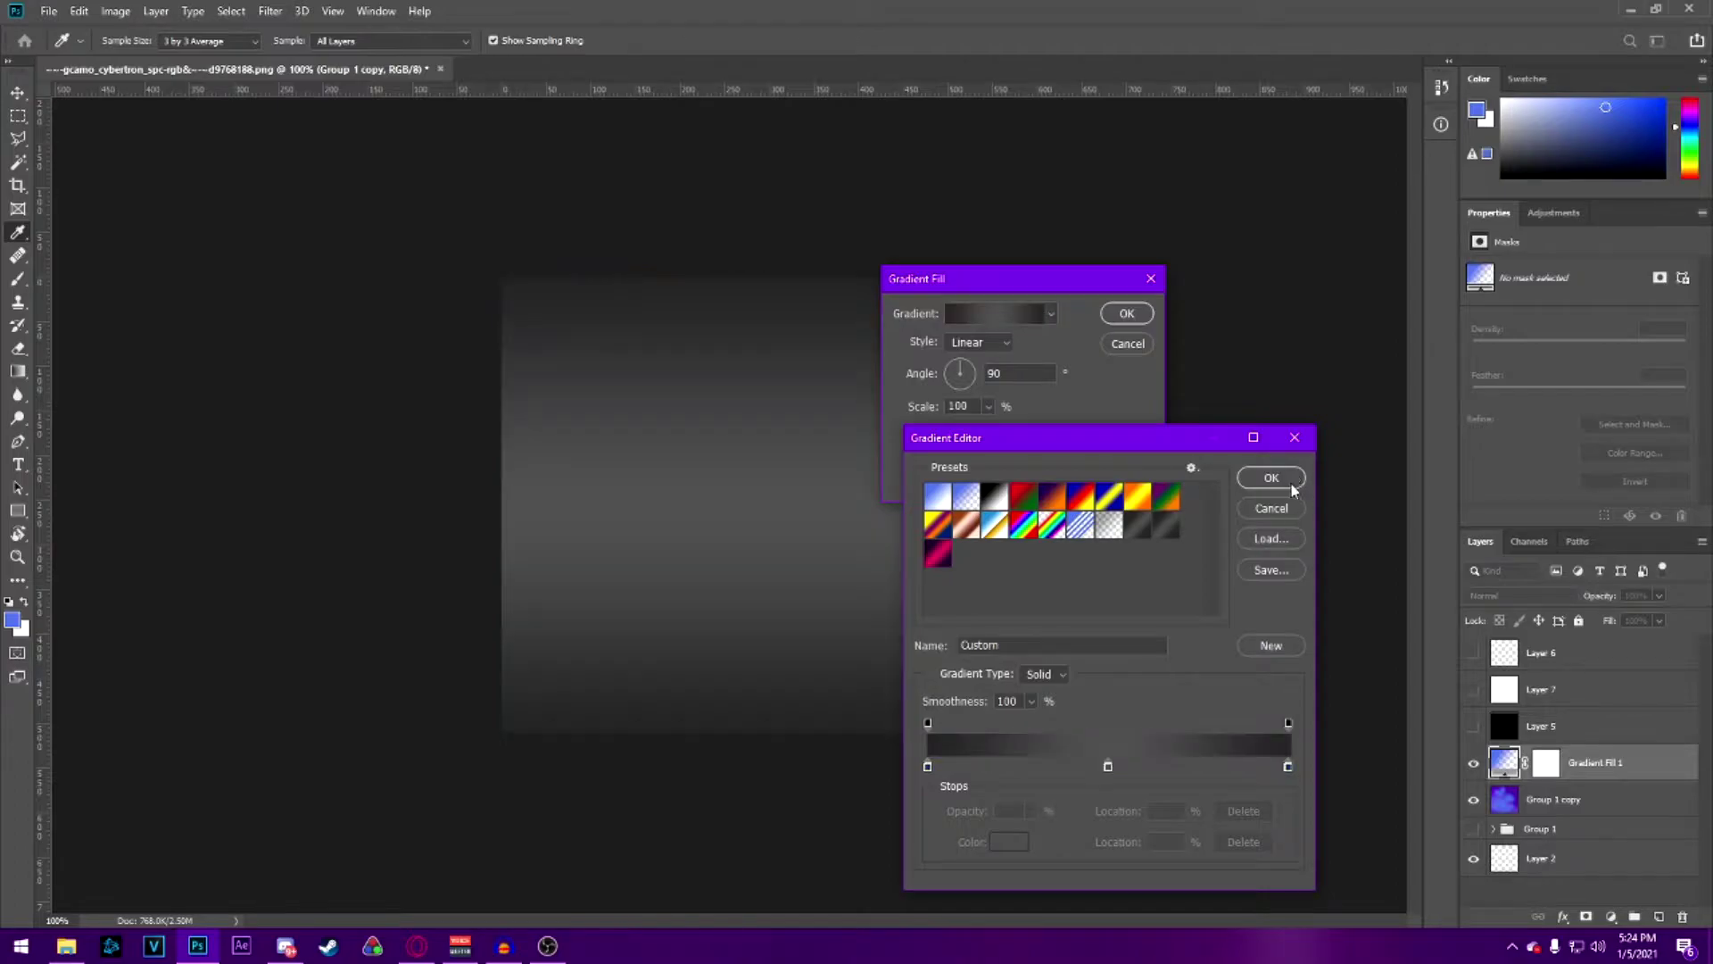
left_click(1285, 481)
left_click(1127, 313)
Set the gradient fill layer's blend mode to Soft Light
left_click(1517, 595)
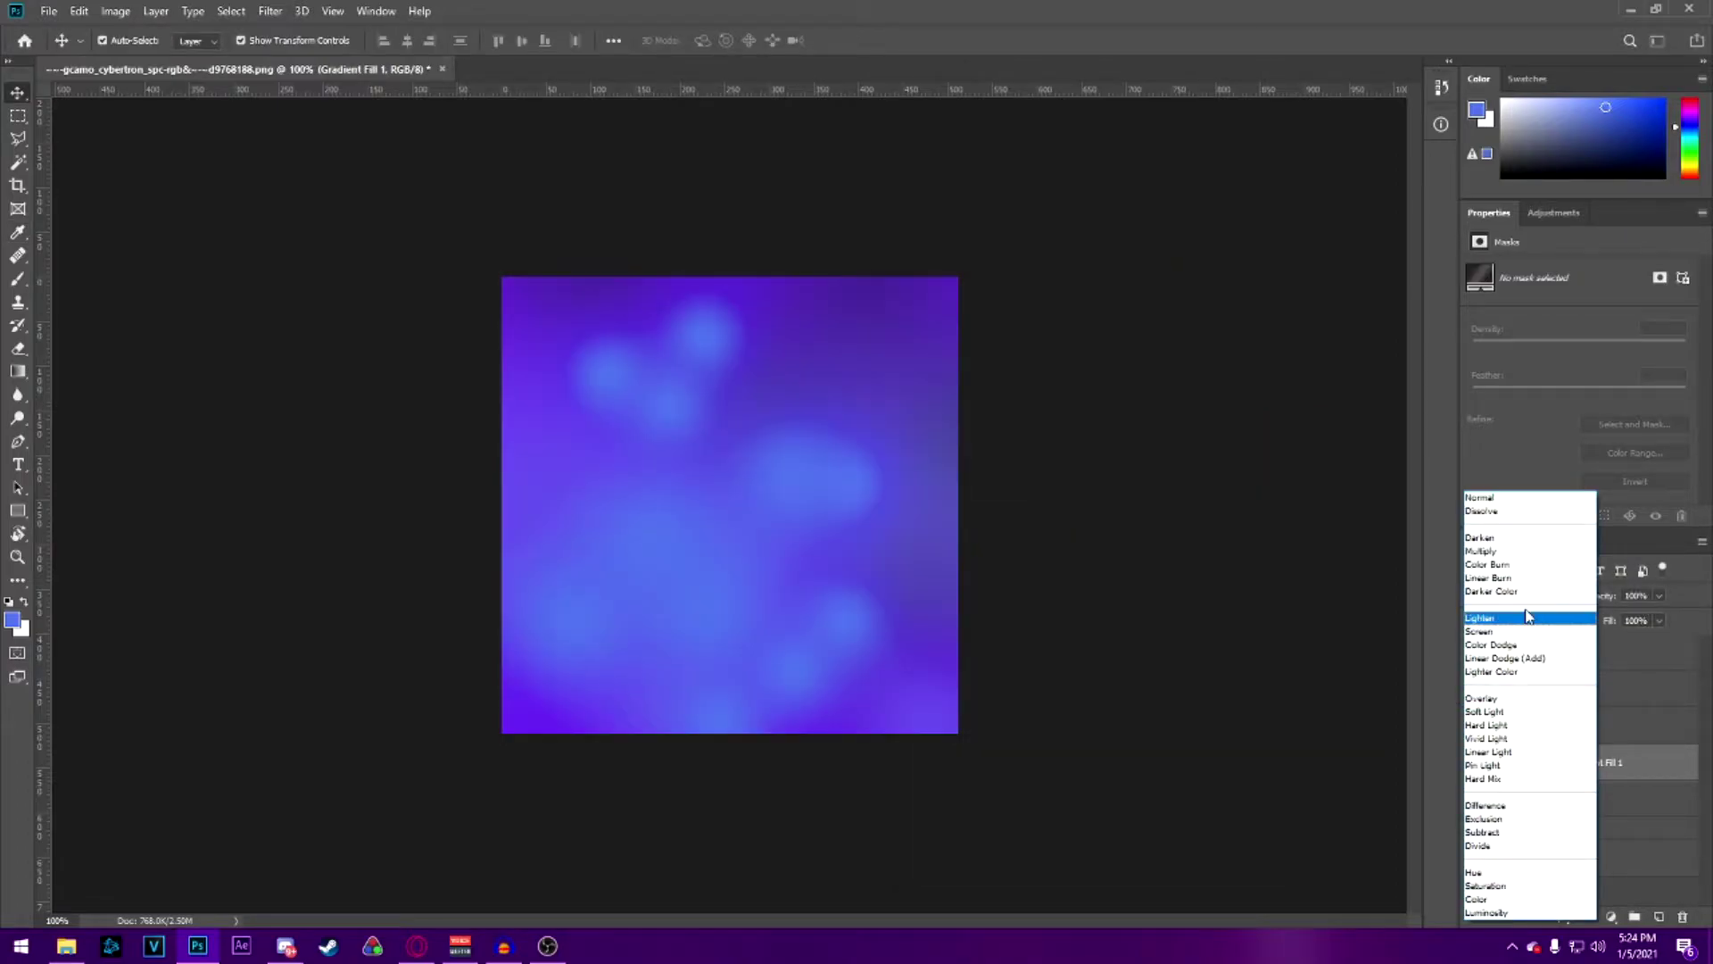
left_click(1517, 711)
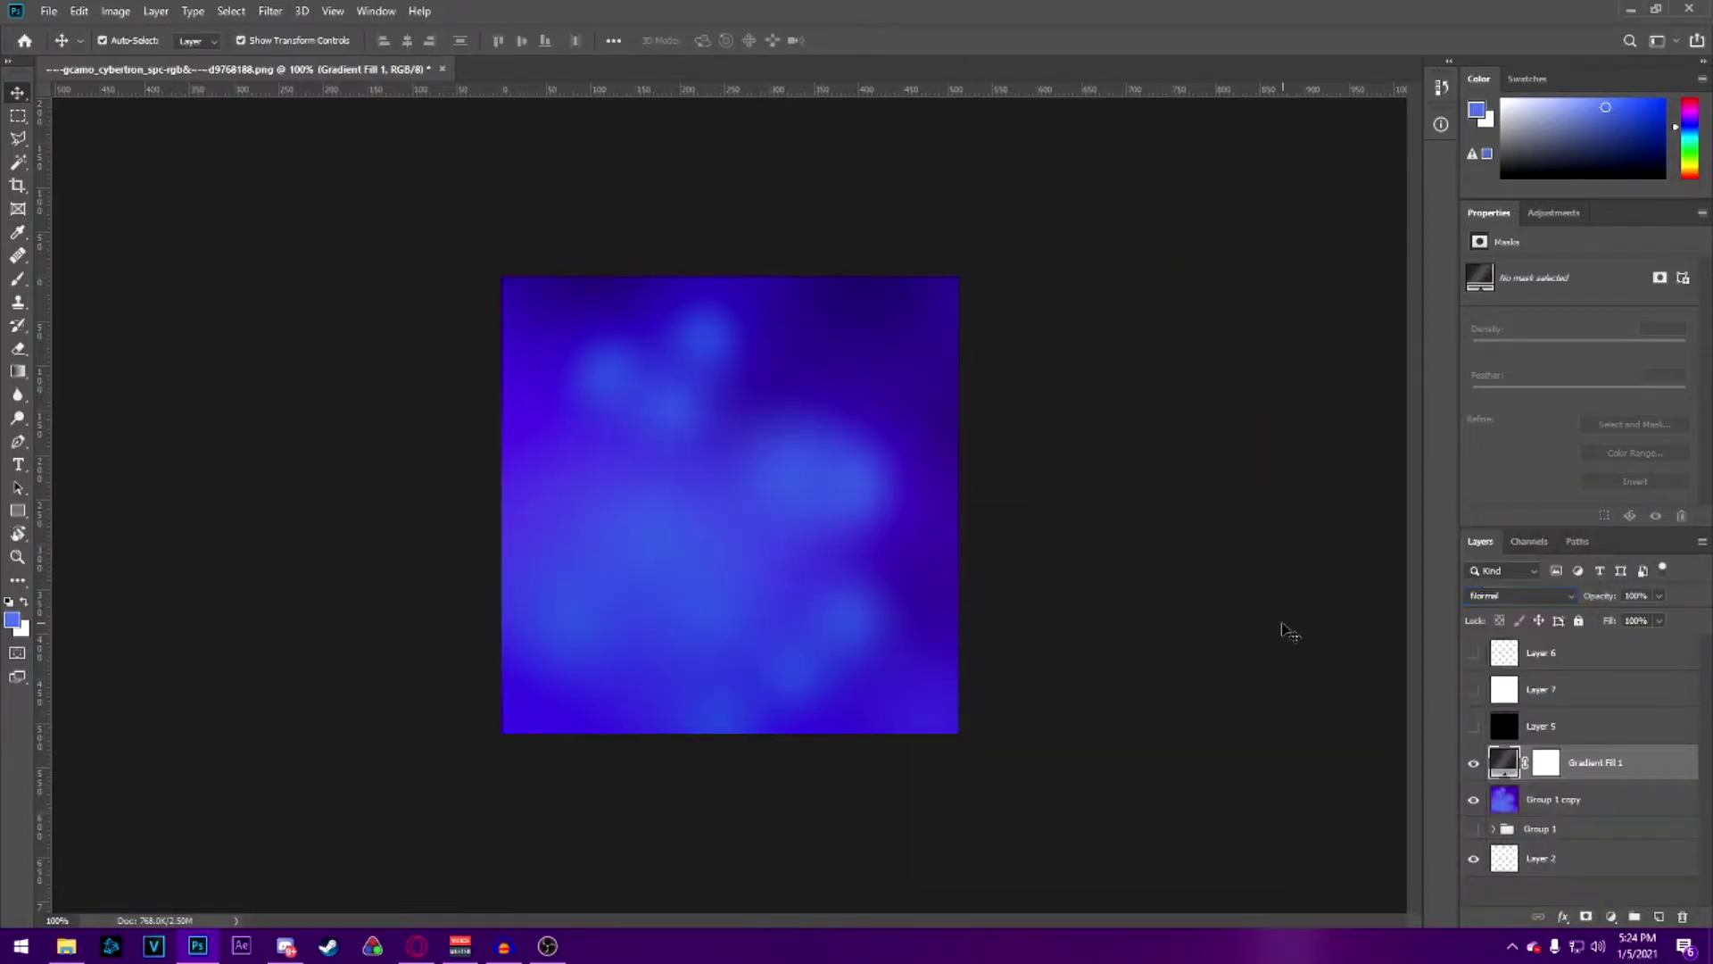
left_click(1290, 632)
Save the gradient-shaded camo as the PNG camo_cybertron_reveal in dm ultra's png folder
key("ctrl+shift+s")
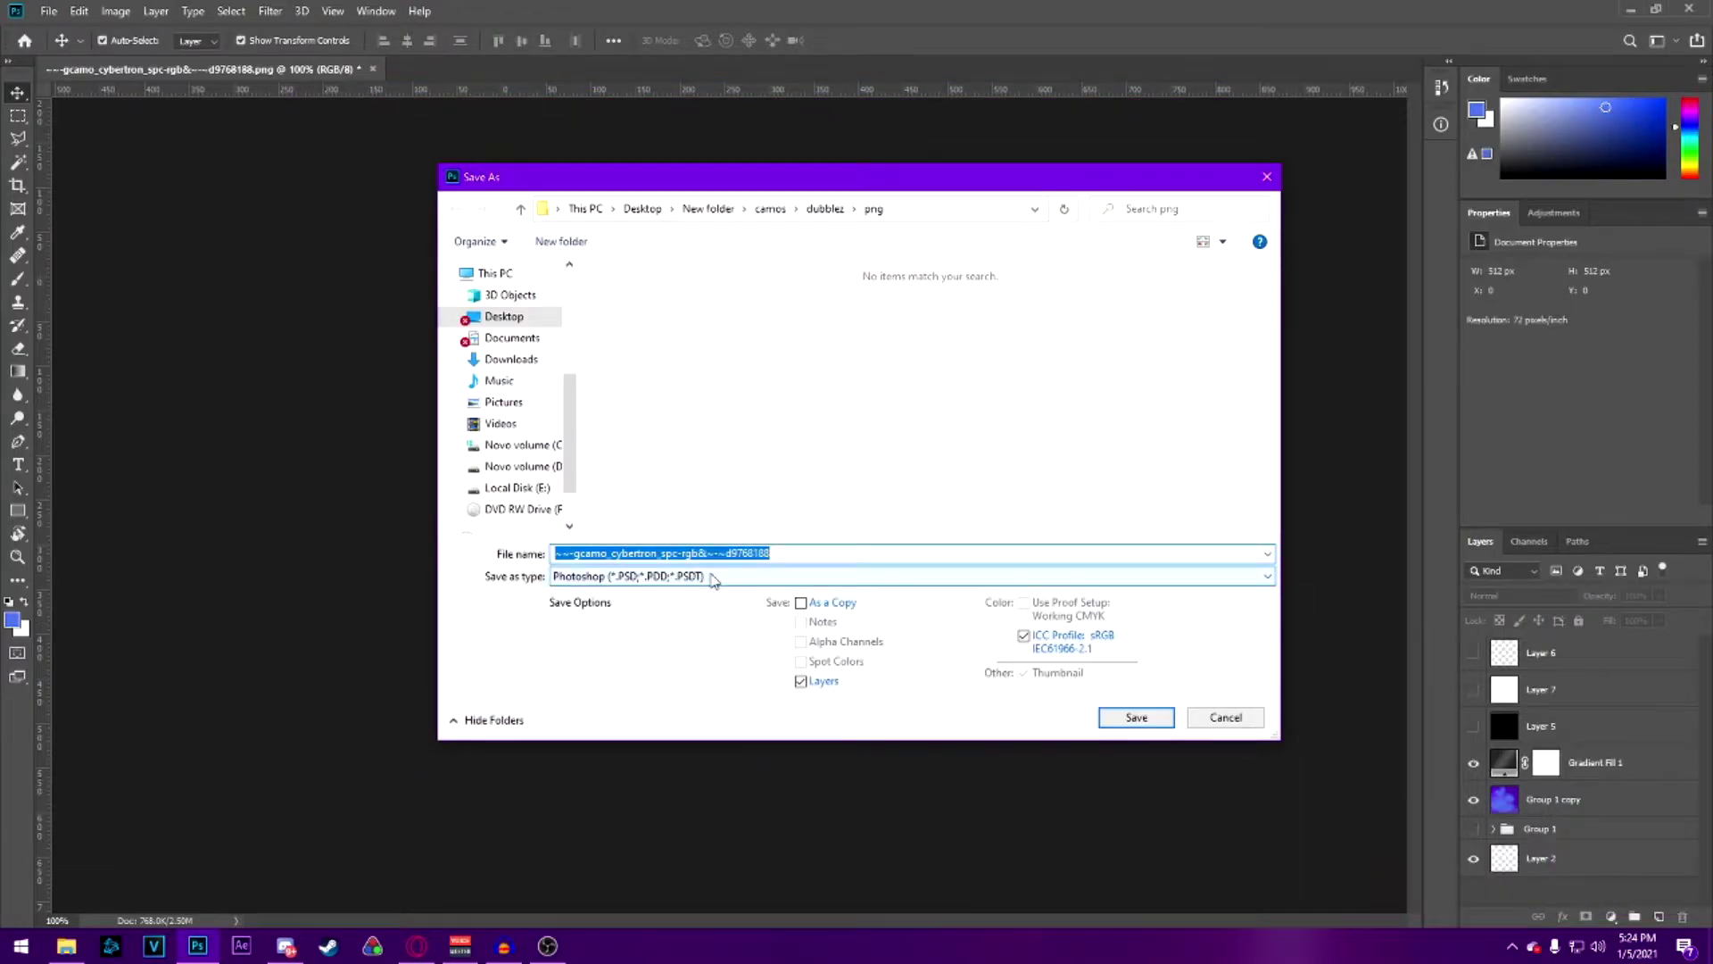
left_click(790, 576)
left_click(596, 822)
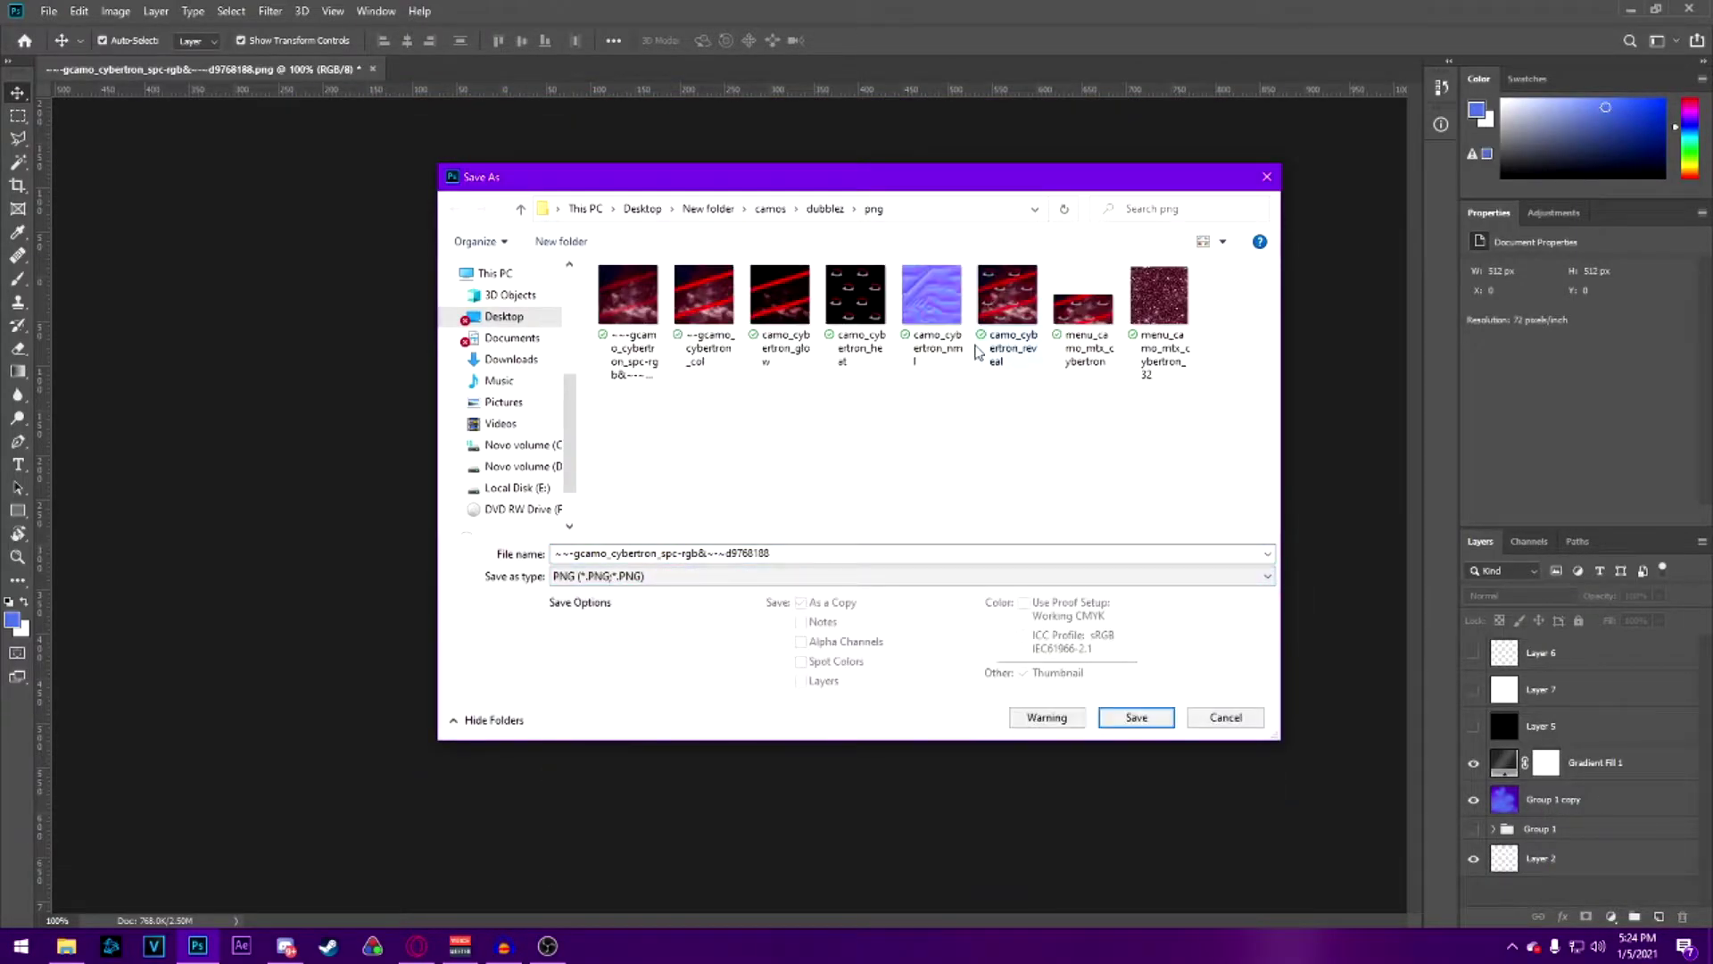
left_click(1137, 717)
key("Return")
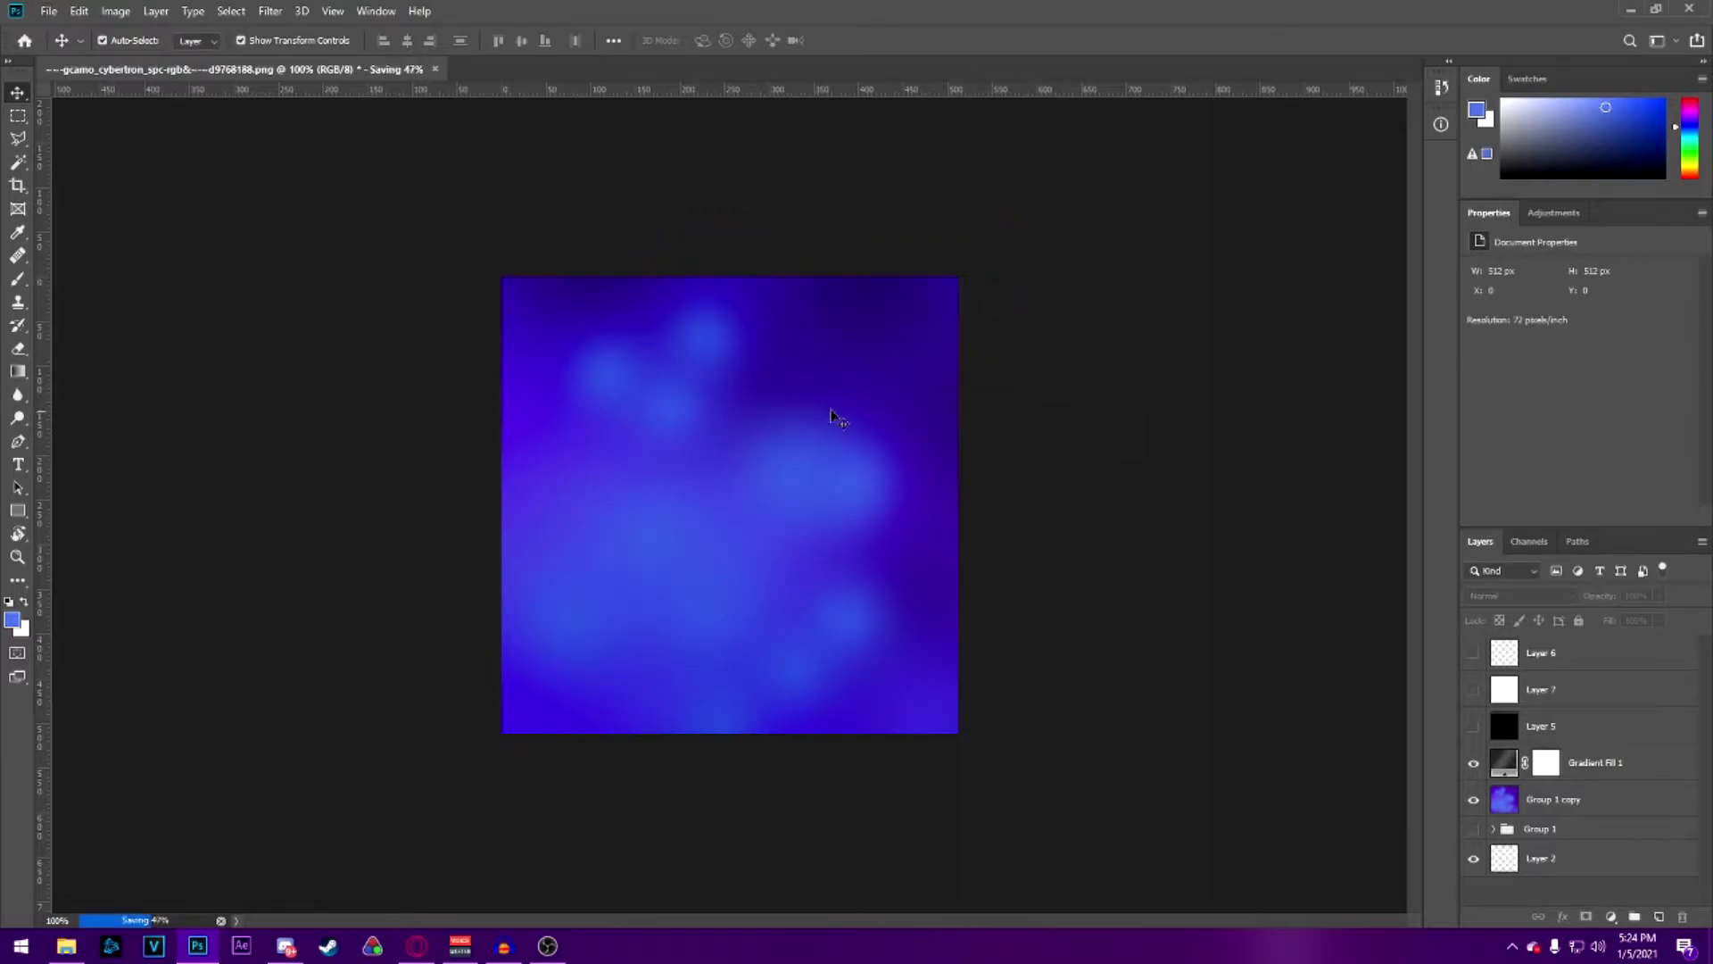
Group the gradient fill with Group 1 copy, duplicate the group, and merge the duplicate into a single layer
left_click(1601, 766)
left_click(1605, 801, "ctrl")
key("ctrl+g")
key("ctrl+j")
right_click(1591, 763)
left_click(1603, 617)
Set the canvas size to 512 by 256 pixels
left_click(48, 10)
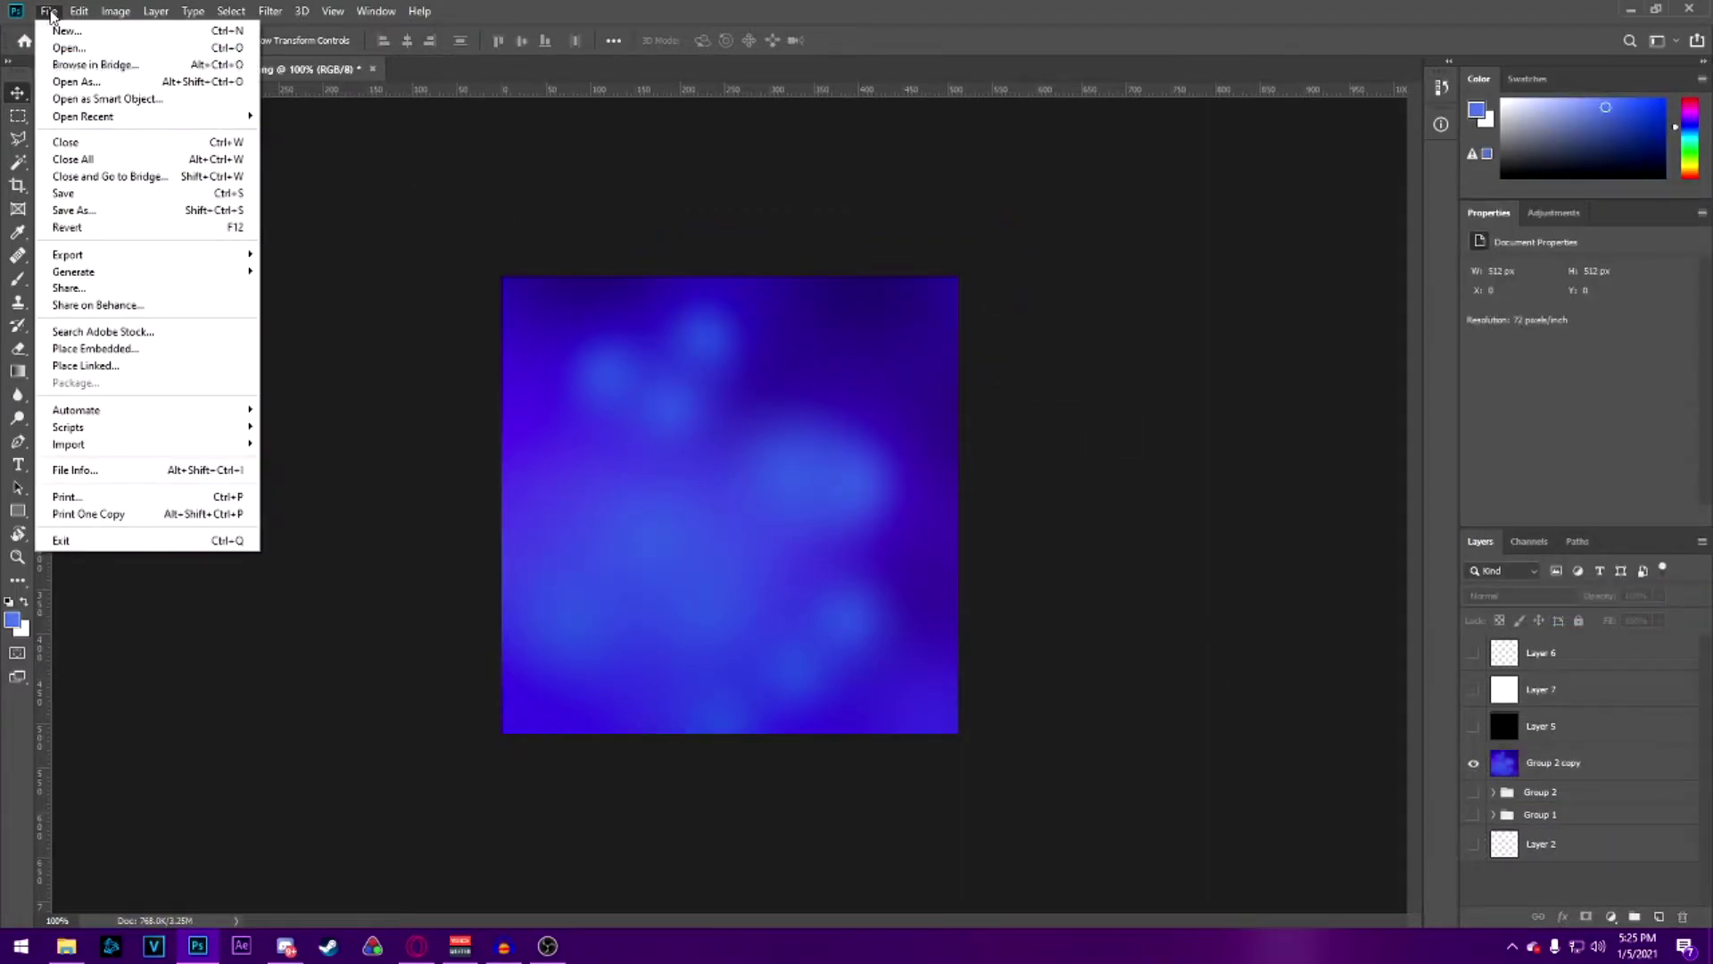
left_click(143, 161)
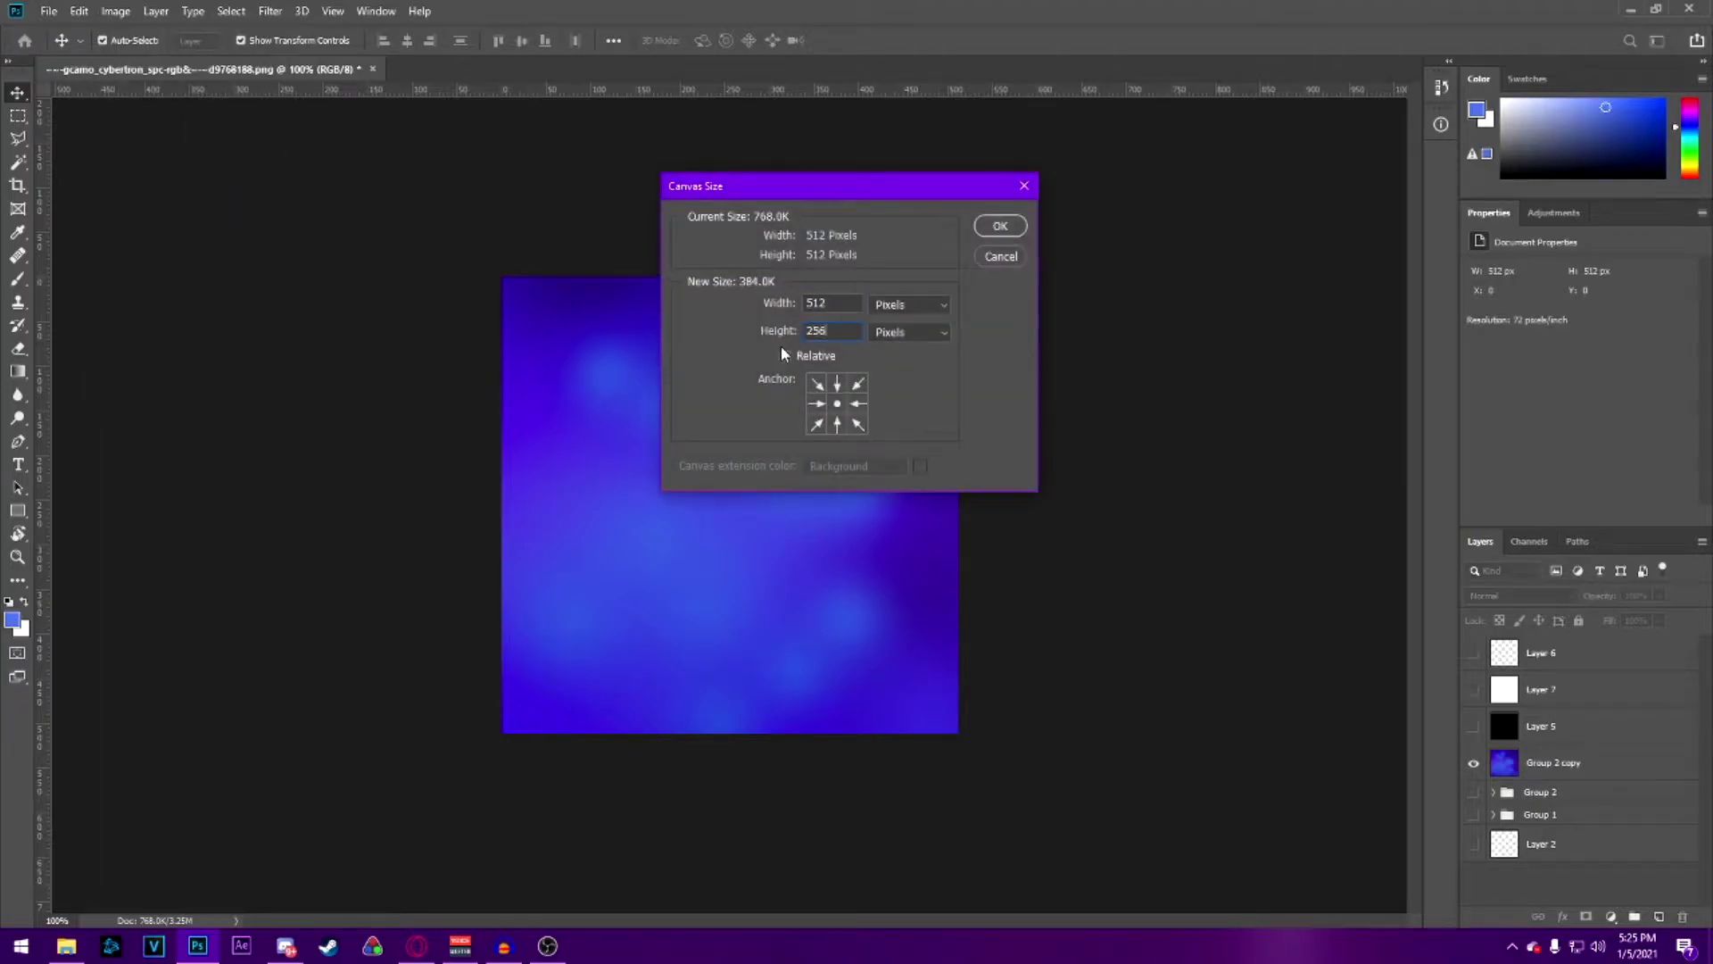
key("Return")
Save the cropped camo as the PNG menu_camo_mtx_cybertron in dm ultra's png folder
key("ctrl+shift+s")
left_click(690, 576)
left_click(678, 810)
double_click(1086, 332)
left_click(970, 473)
left_click(825, 209)
left_click(779, 211)
double_click(646, 314)
double_click(635, 331)
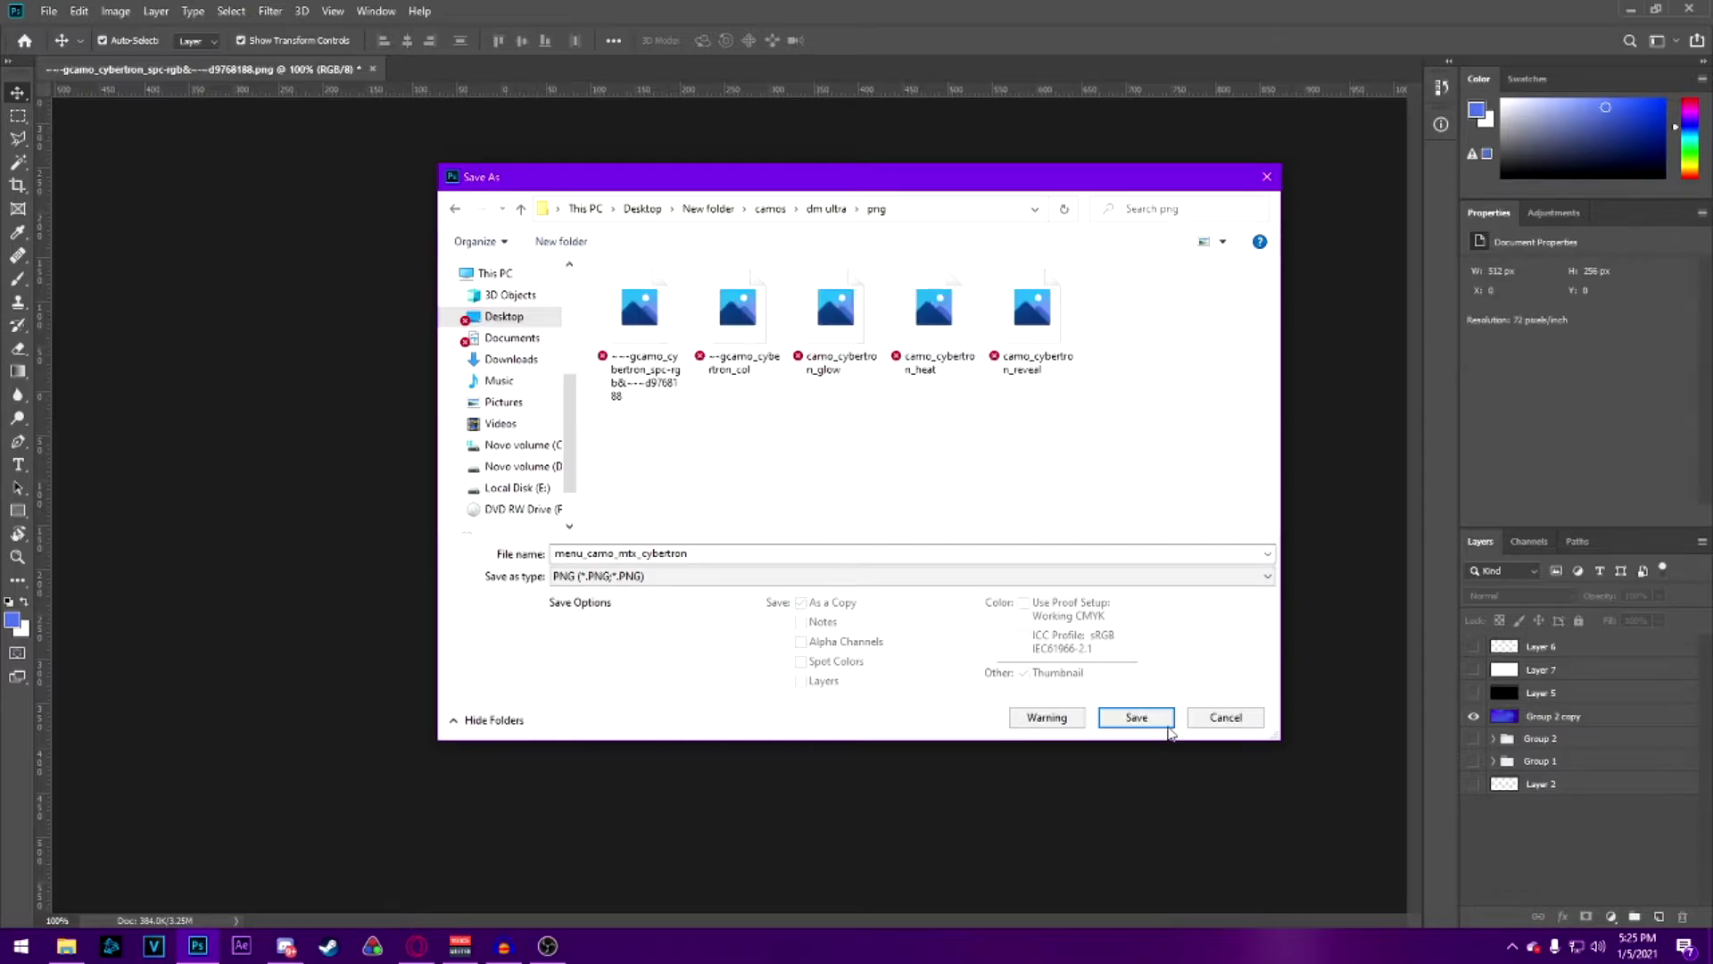
left_click(1163, 722)
left_click(951, 286)
Resize the canvas to 64 by 64 pixels and scale the Group 2 copy layer down to 64 px square
left_click(117, 12)
left_click(157, 161)
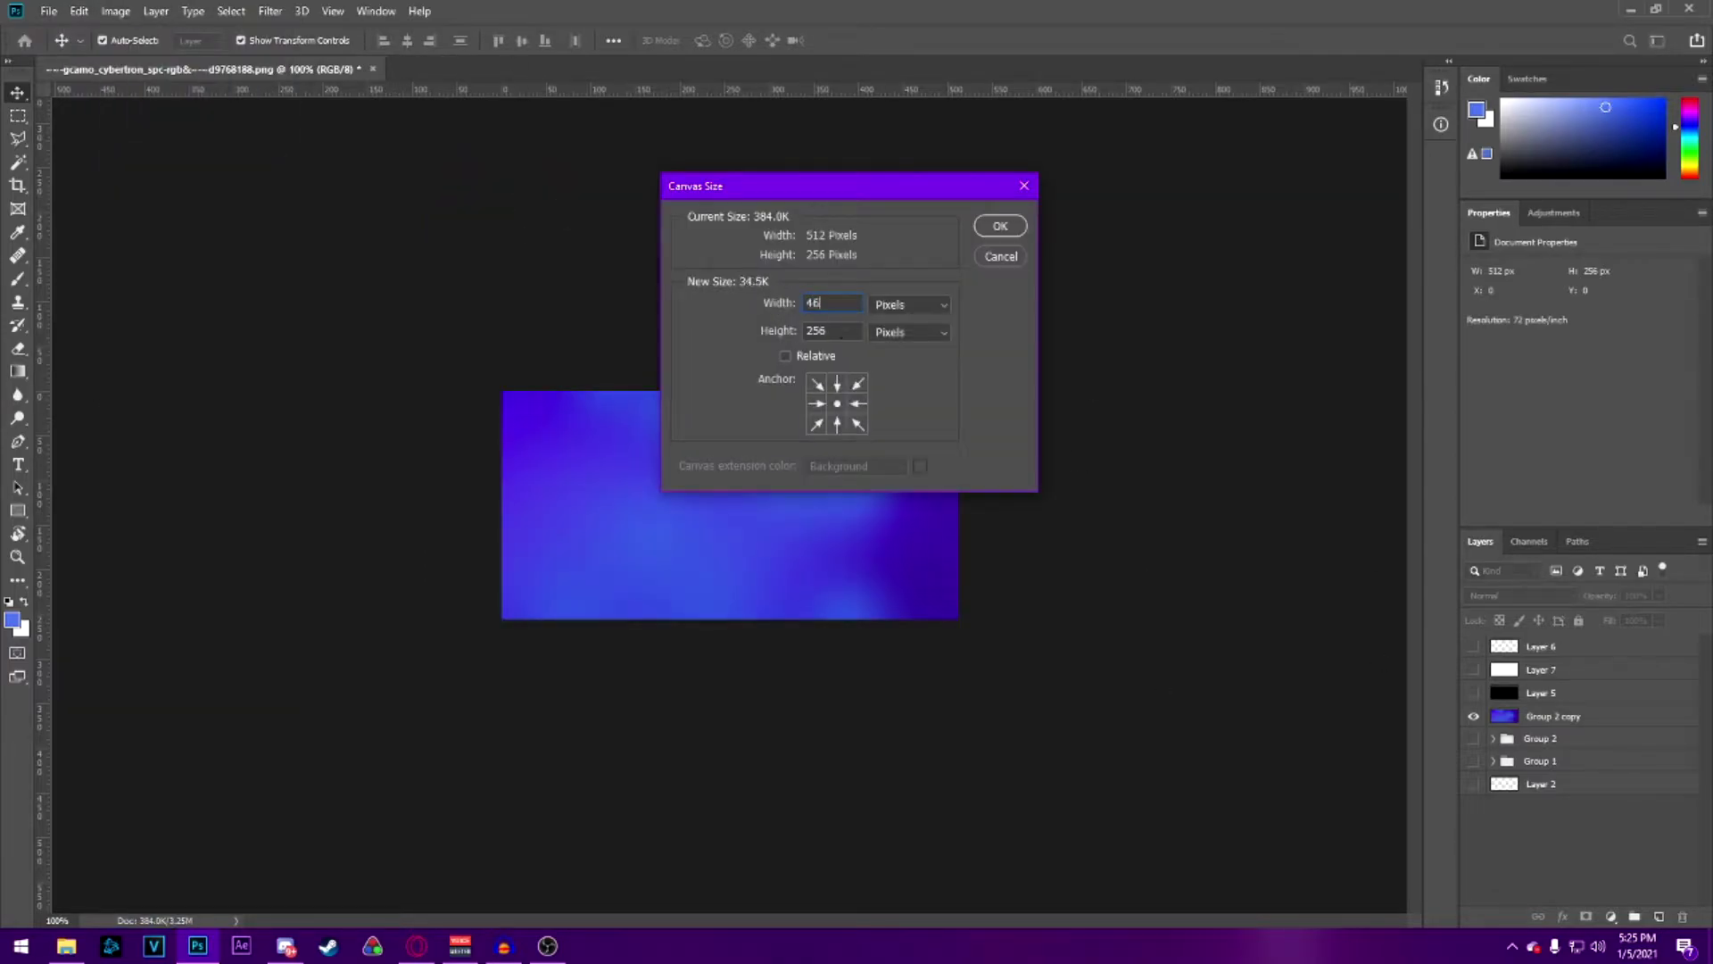
key("Return")
key("ctrl+t")
left_click_drag(972, 276, 733, 455)
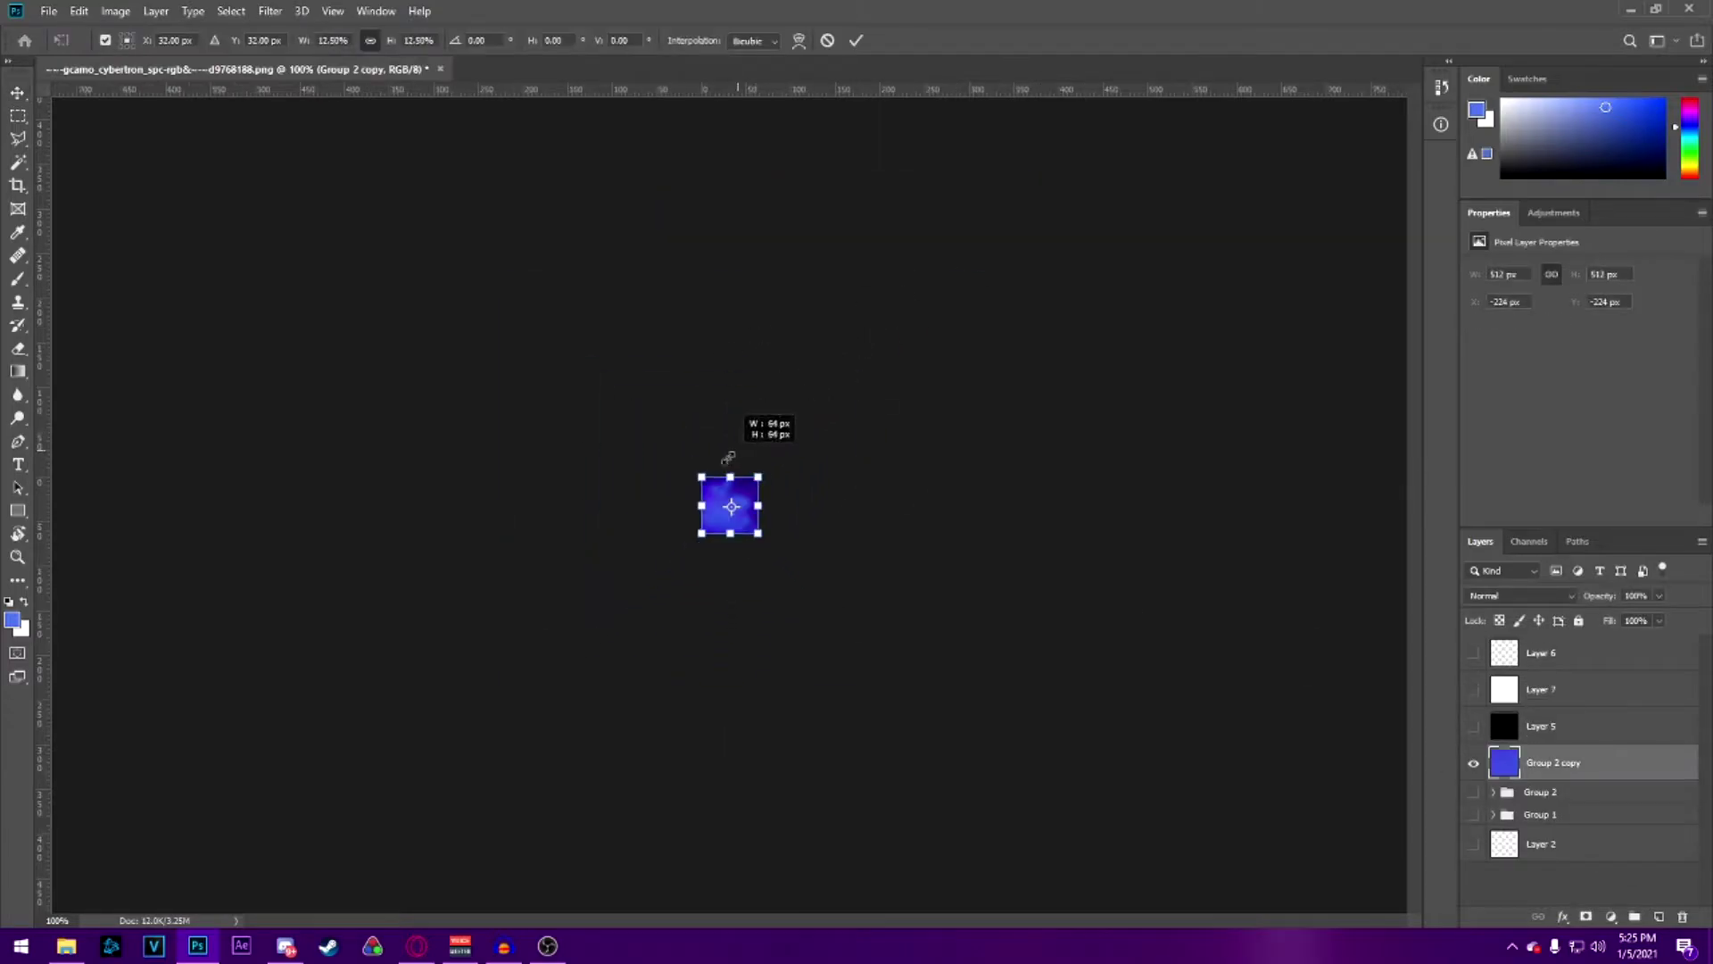
key("Return")
left_click(851, 443)
Save the small camo as the PNG menu_camo_mtx_cybertron_32 in dm ultra's png folder
key("ctrl+shift+s")
left_click(692, 578)
left_click(692, 826)
left_click(1159, 323)
left_click(771, 208)
key("Return")
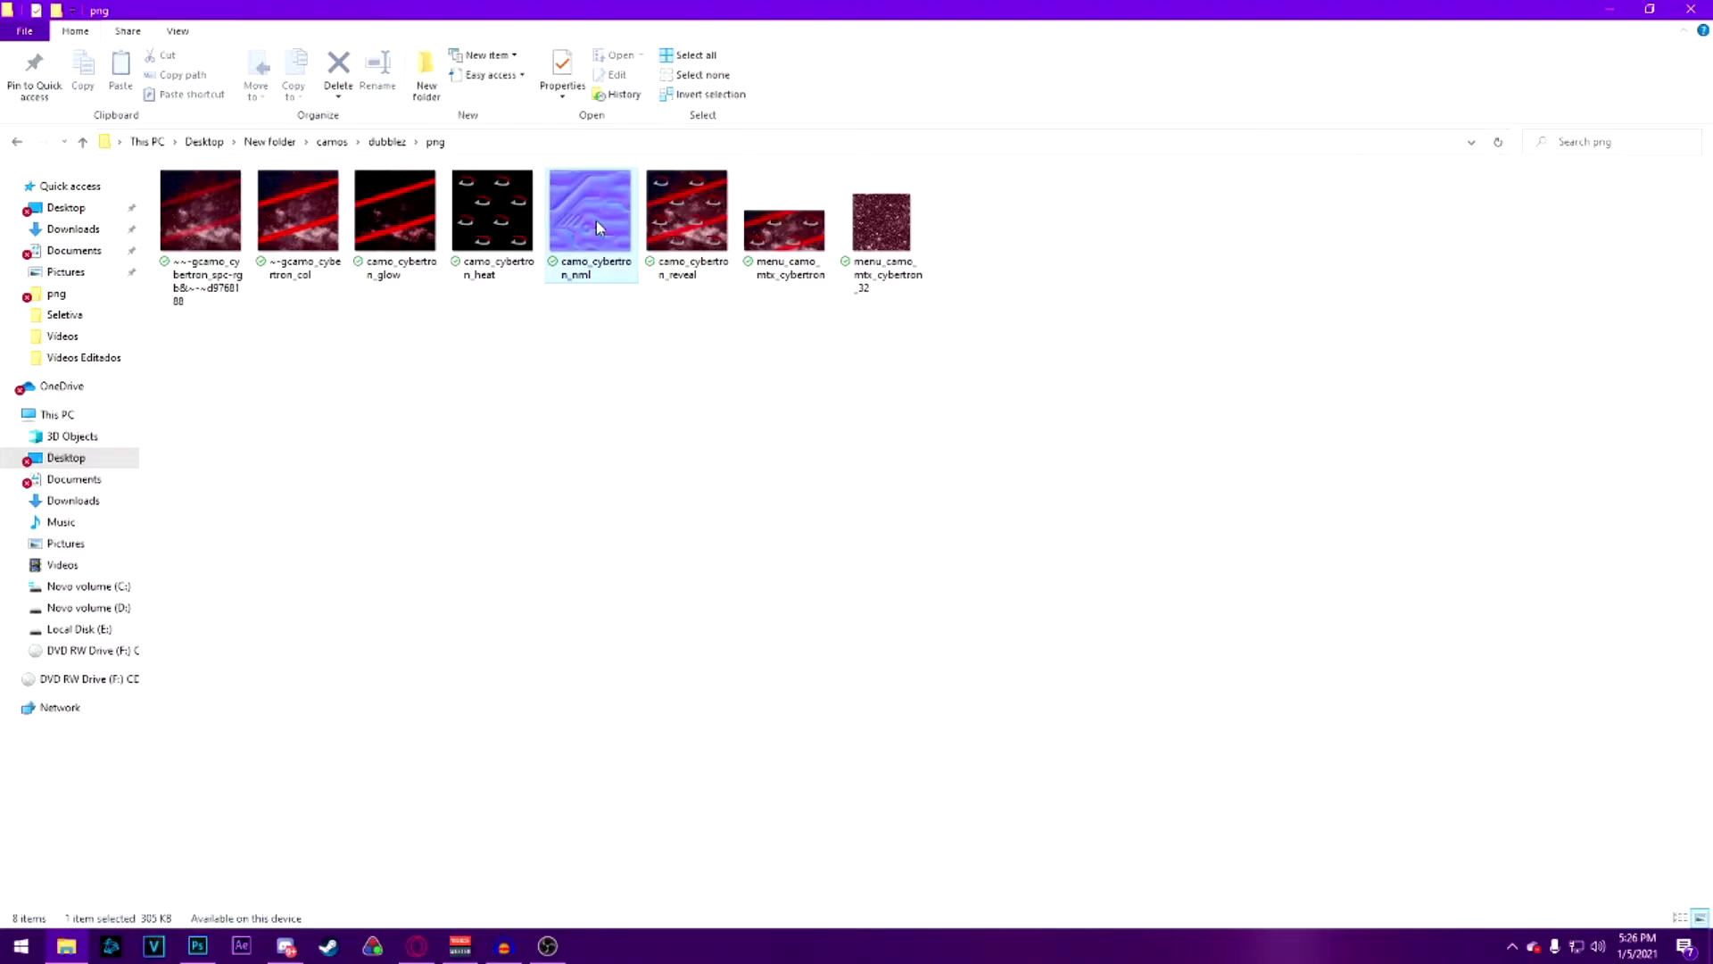
Paste a copy of camo_cybertron_nml from the dubblez png folder into dm ultra's png folder
left_click(333, 142)
double_click(210, 250)
double_click(202, 239)
key("ctrl+v")
left_click(882, 473)
Start paint.net and open all eight PNG textures from dm ultra's png folder in it
left_click(36, 948)
type("paint.")
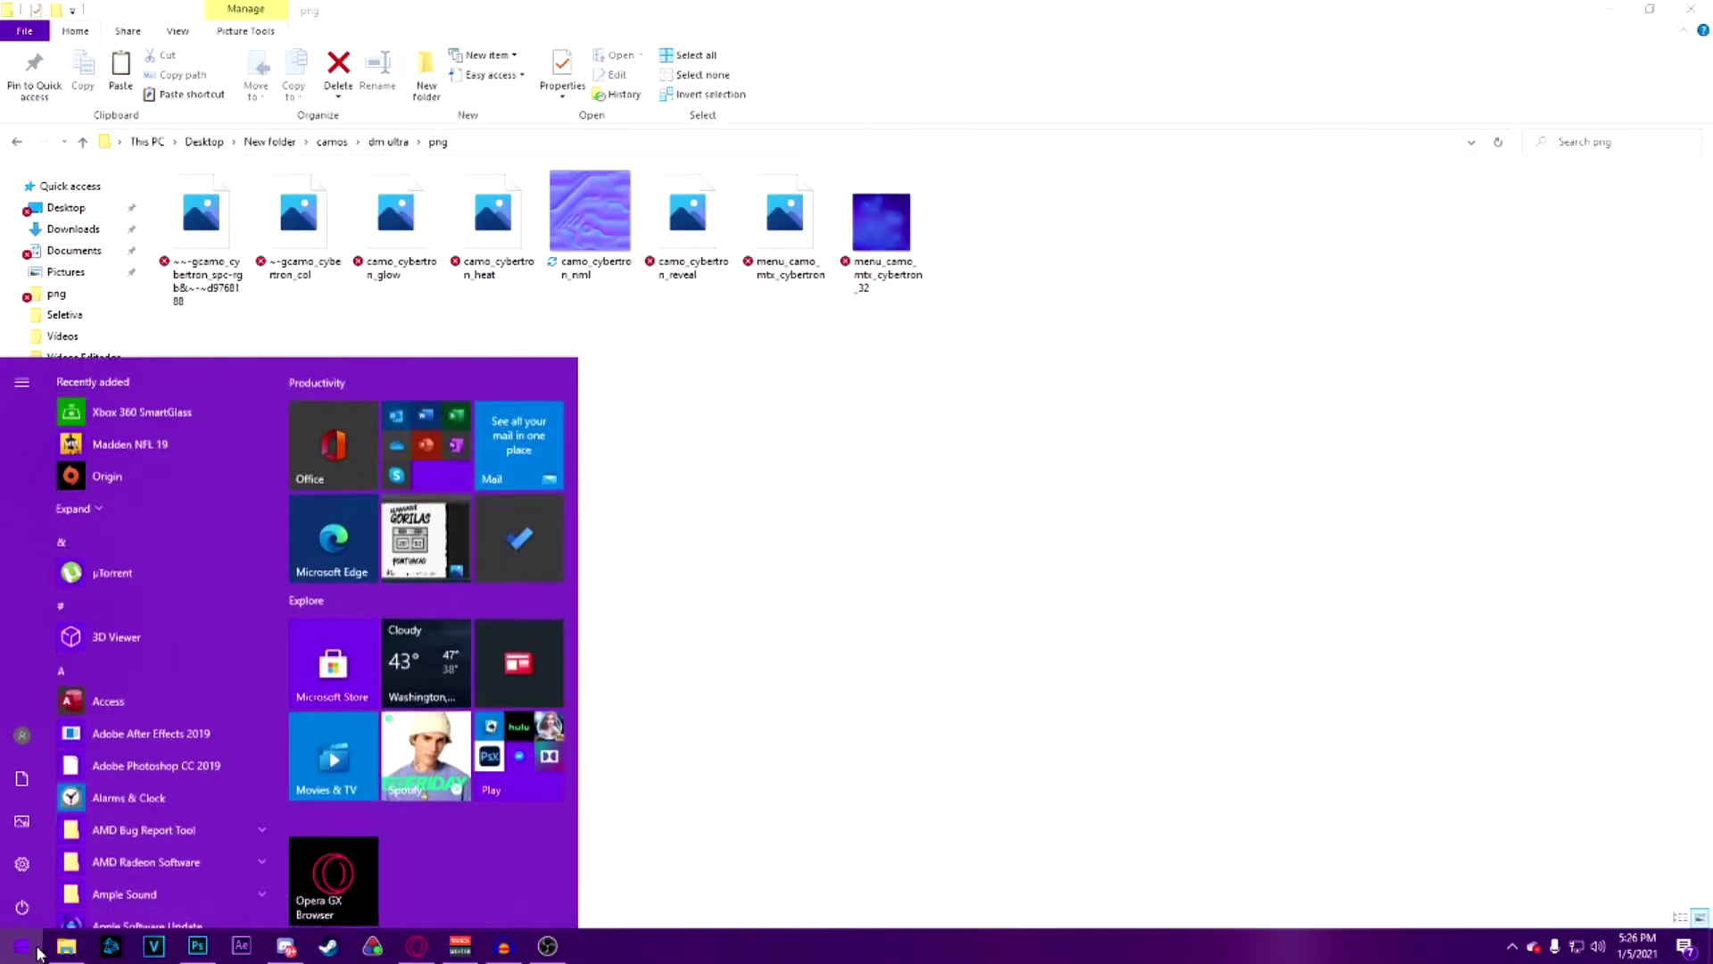
key("Return")
left_click_drag(1057, 263, 203, 218)
mouse_move(203, 218)
left_mouse_down()
mouse_move(593, 933)
mouse_move(1075, 497)
left_mouse_up()
left_click(956, 702)
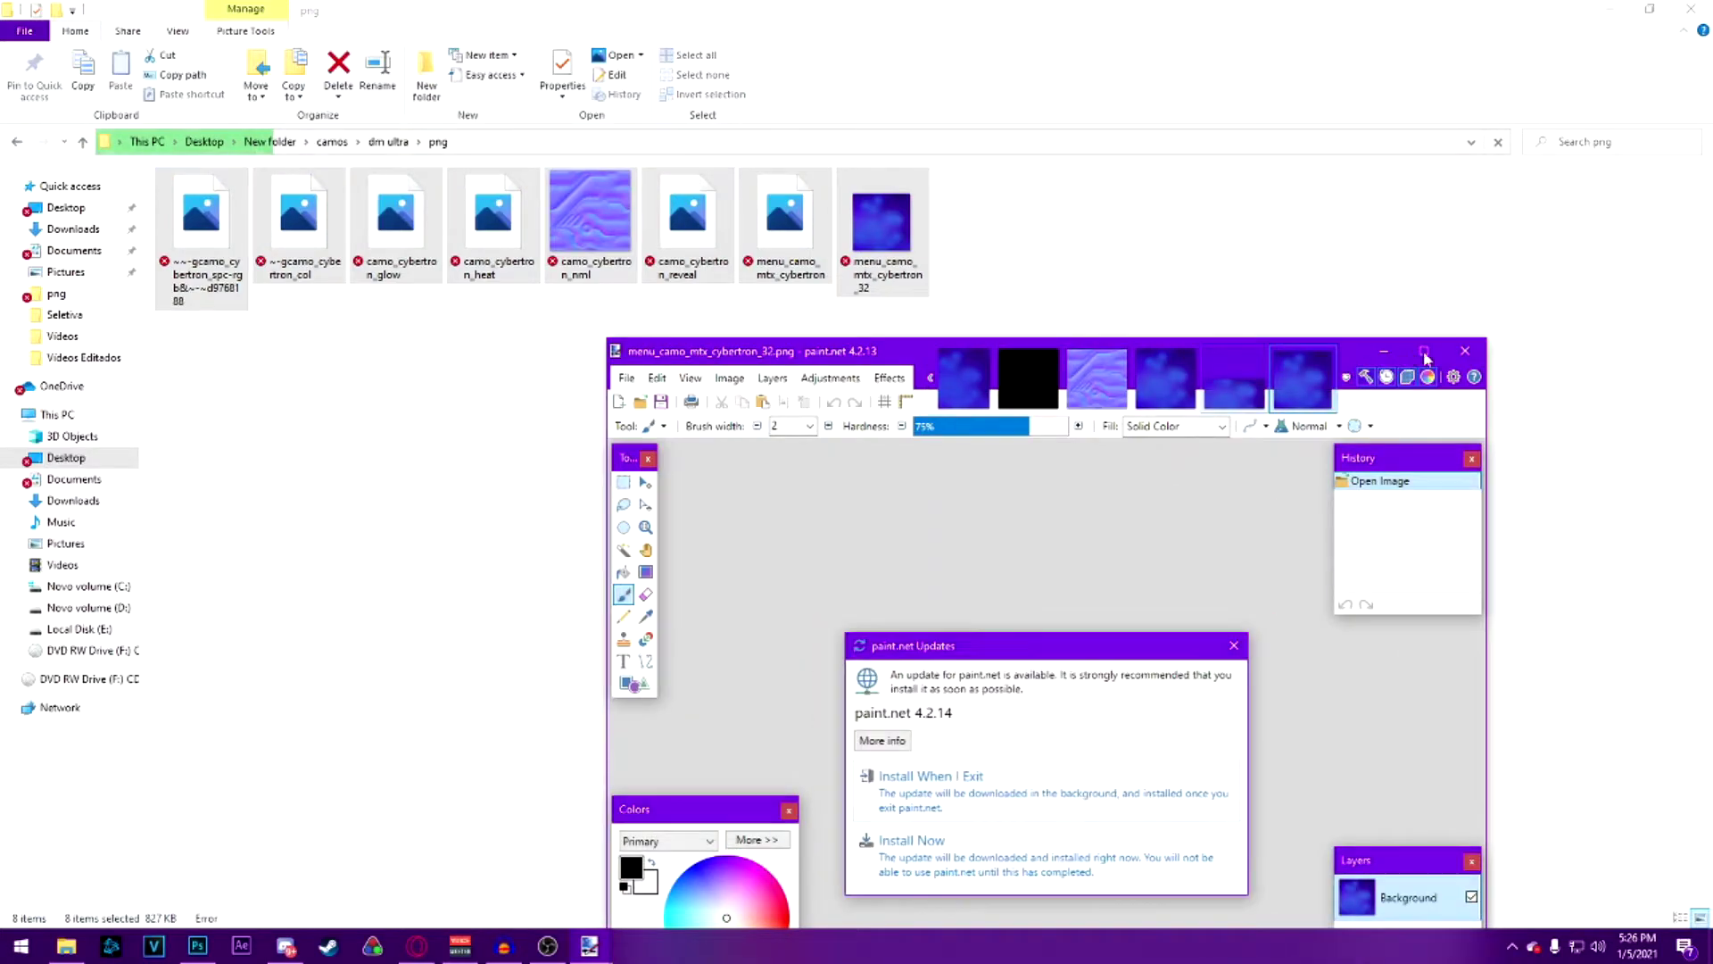
Dismiss the paint.net update notice, move the window up, and bring the first open textures into reach
left_click(1234, 651)
mouse_move(1361, 359)
left_mouse_down()
mouse_move(1254, 142)
mouse_move(1213, 123)
left_mouse_up()
left_click(745, 143)
left_click(816, 145)
left_click(781, 143)
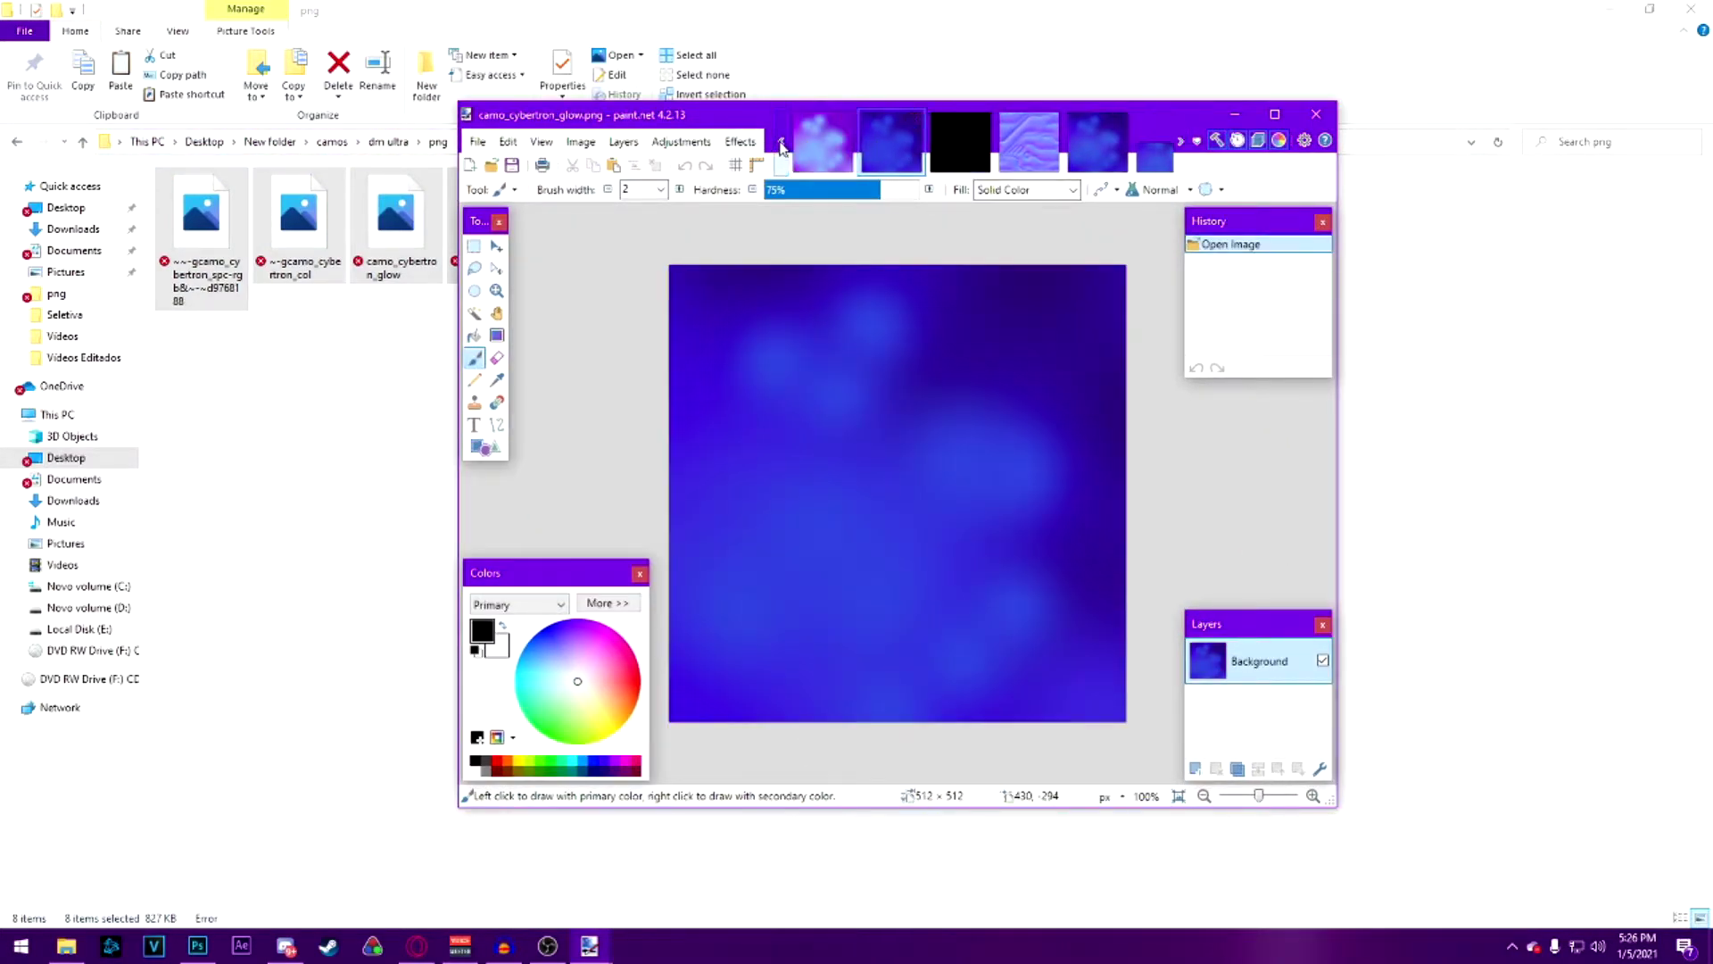
Save the first open camo texture as a DDS file in dm ultra's dds folder
left_click(814, 147)
key("ctrl+shift+s")
left_click(968, 146)
double_click(653, 230)
left_click(650, 579)
left_click(669, 693)
left_click(1166, 616)
Switch to the next open texture and save it in DDS format with the current export settings
key("ctrl+Tab")
key("ctrl+shift+s")
left_click(638, 578)
left_click(638, 690)
key("Return")
key("Return")
Save camo_cybertron_heat as a DDS file in dm ultra's dds folder, using BC1 (Linear, DXT1) compression
key("ctrl+Tab")
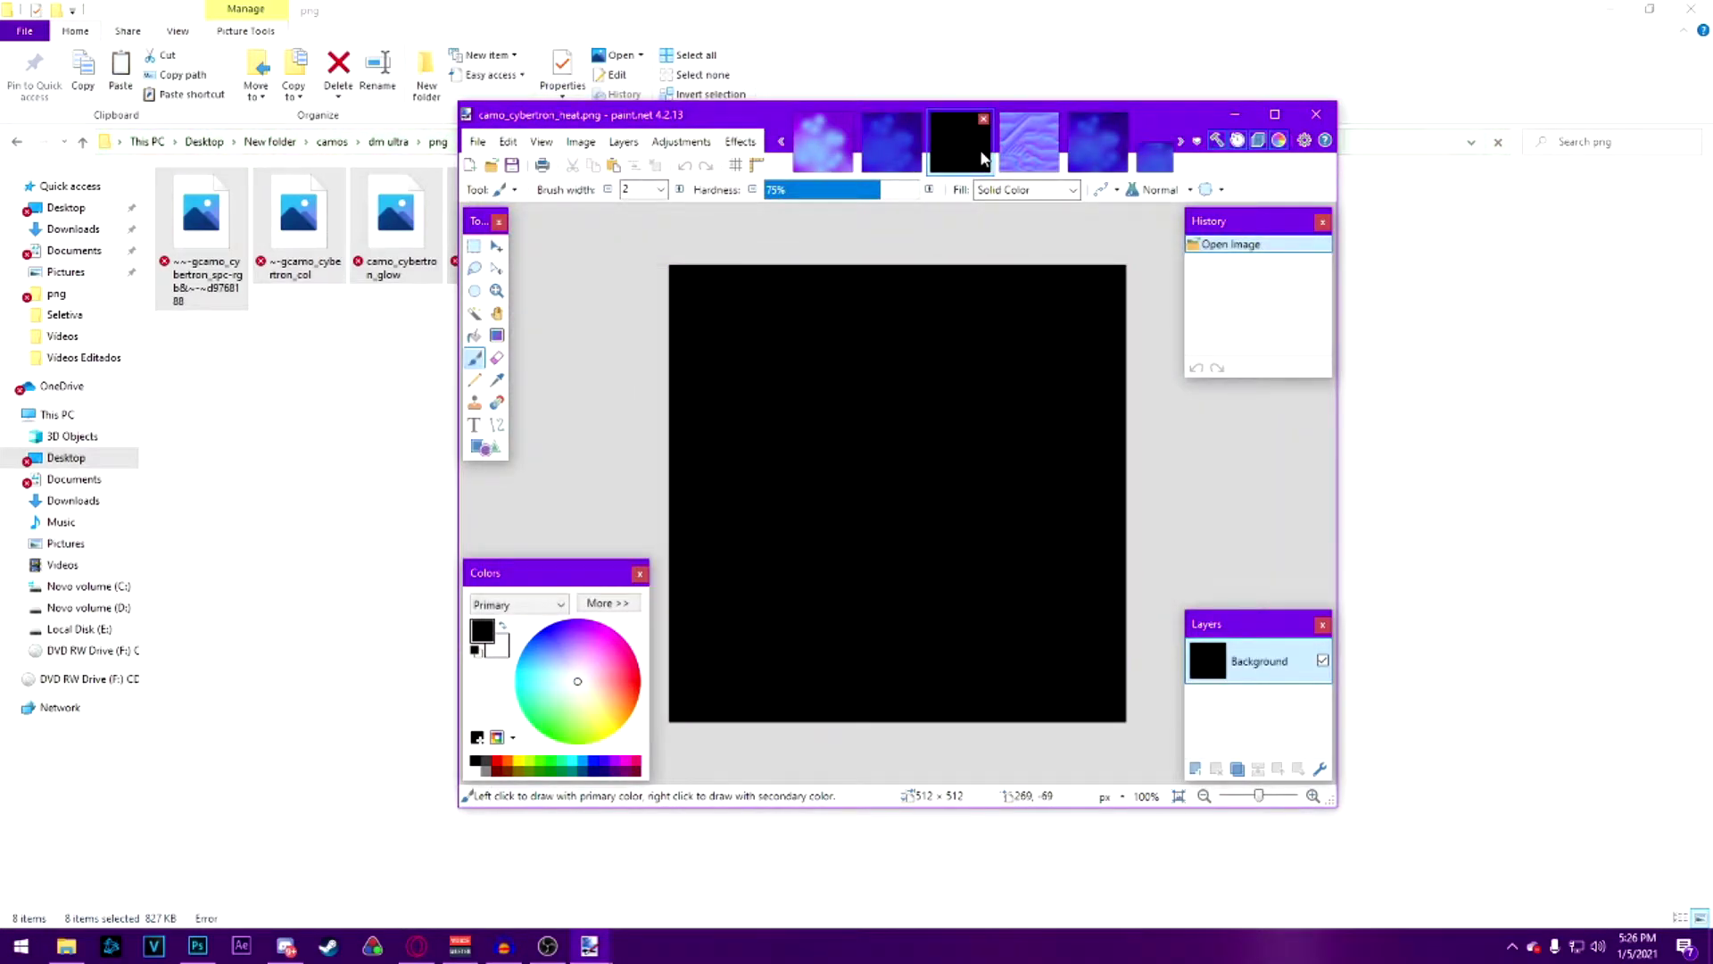
key("ctrl+shift+s")
key("alt+Up")
double_click(662, 234)
left_click(655, 579)
left_click(662, 692)
left_click(1163, 617)
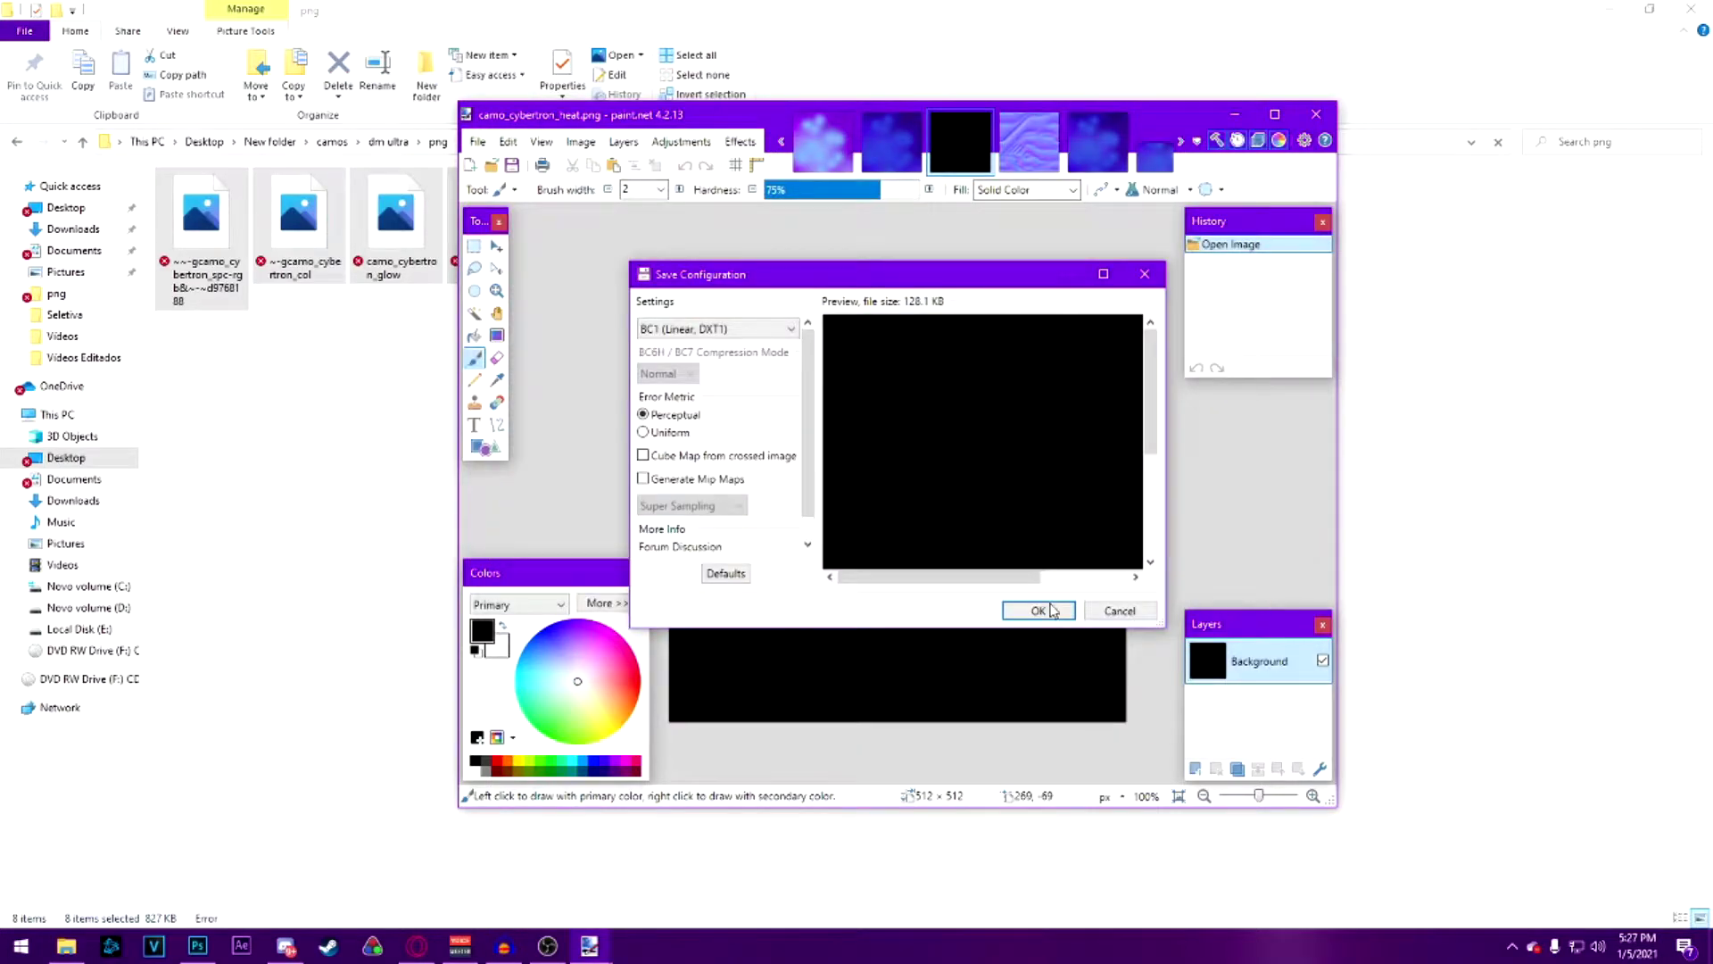
left_click(1053, 613)
Save camo_cybertron_reveal as a DDS file in dm ultra's dds folder with the current export settings
left_click(1037, 141)
key("ctrl+shift+s")
left_click(907, 148)
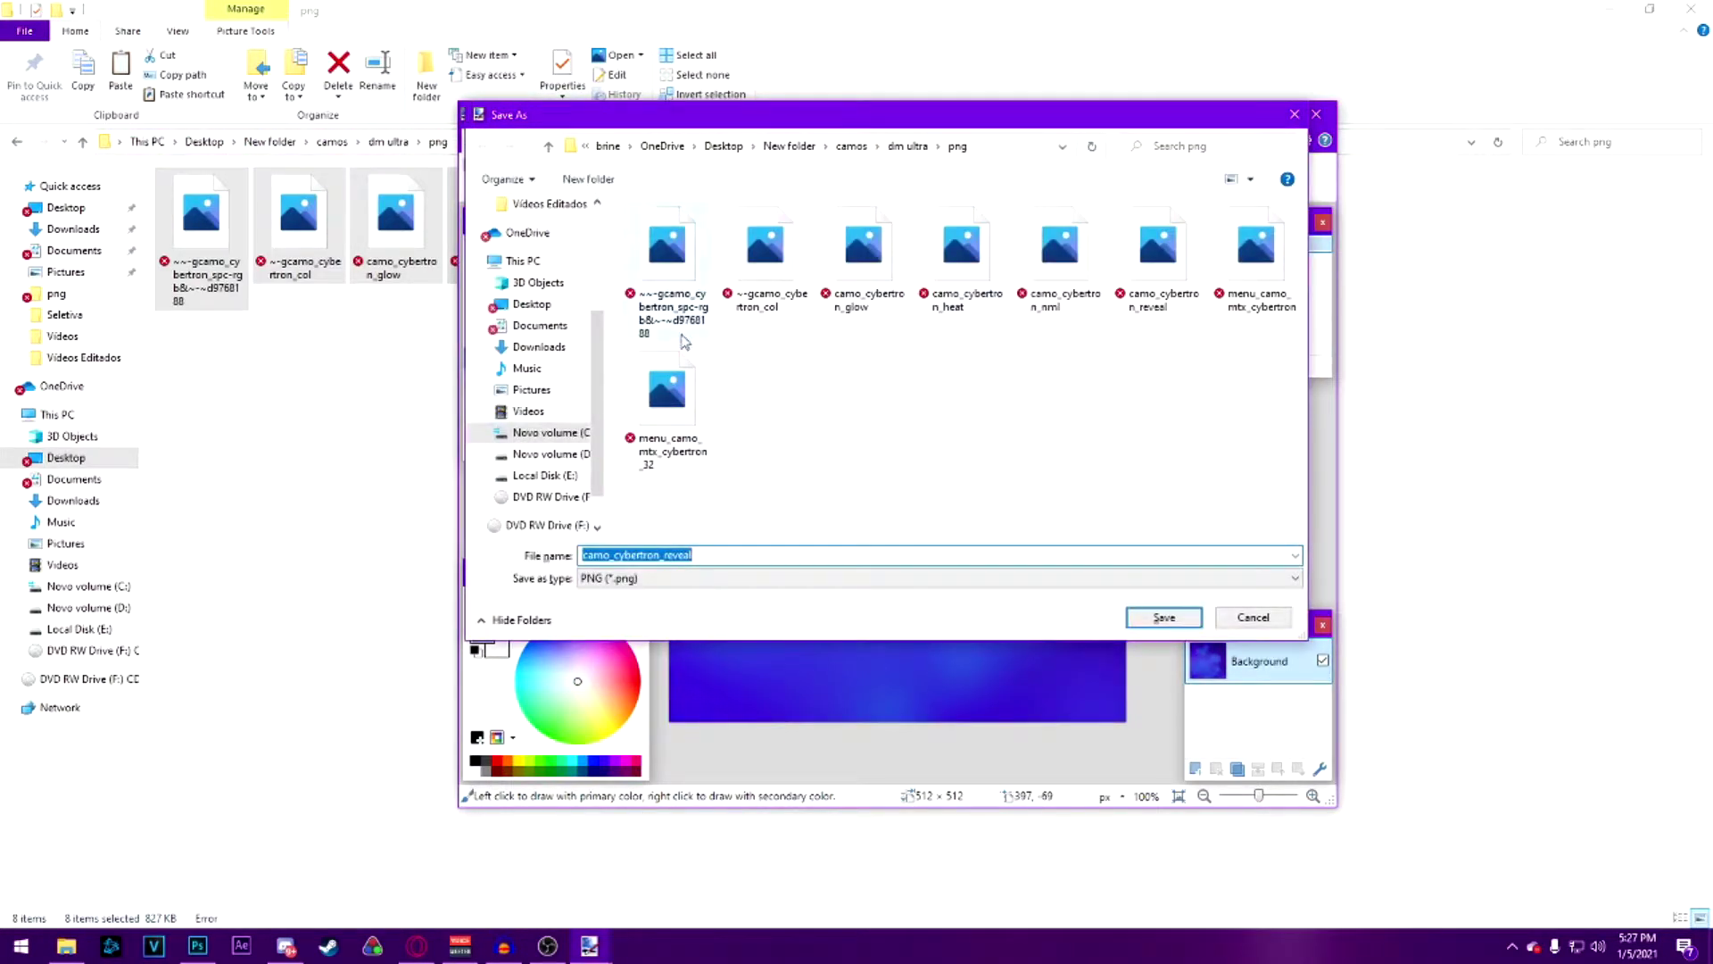
left_click(855, 148)
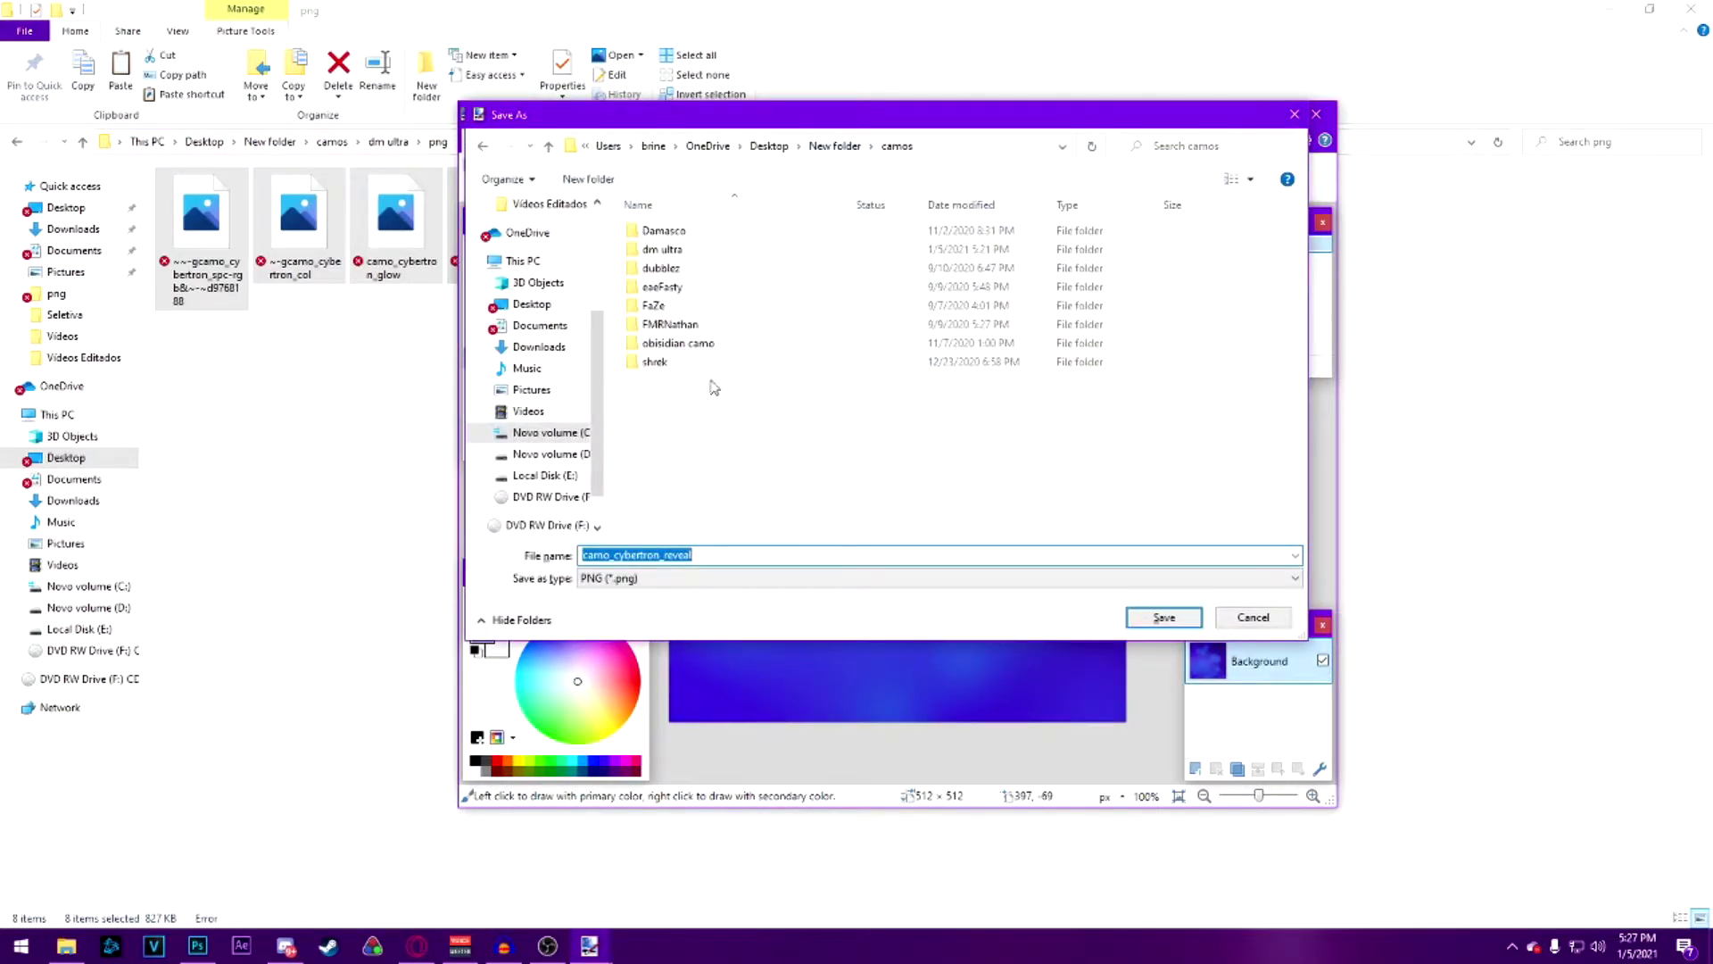
double_click(678, 249)
double_click(699, 231)
left_click(766, 580)
left_click(766, 677)
left_click(1163, 618)
left_click(1038, 611)
Save menu_camo_mtx_cybertron as a DDS file in dm ultra's dds folder, keeping the current export settings
left_click(1153, 162)
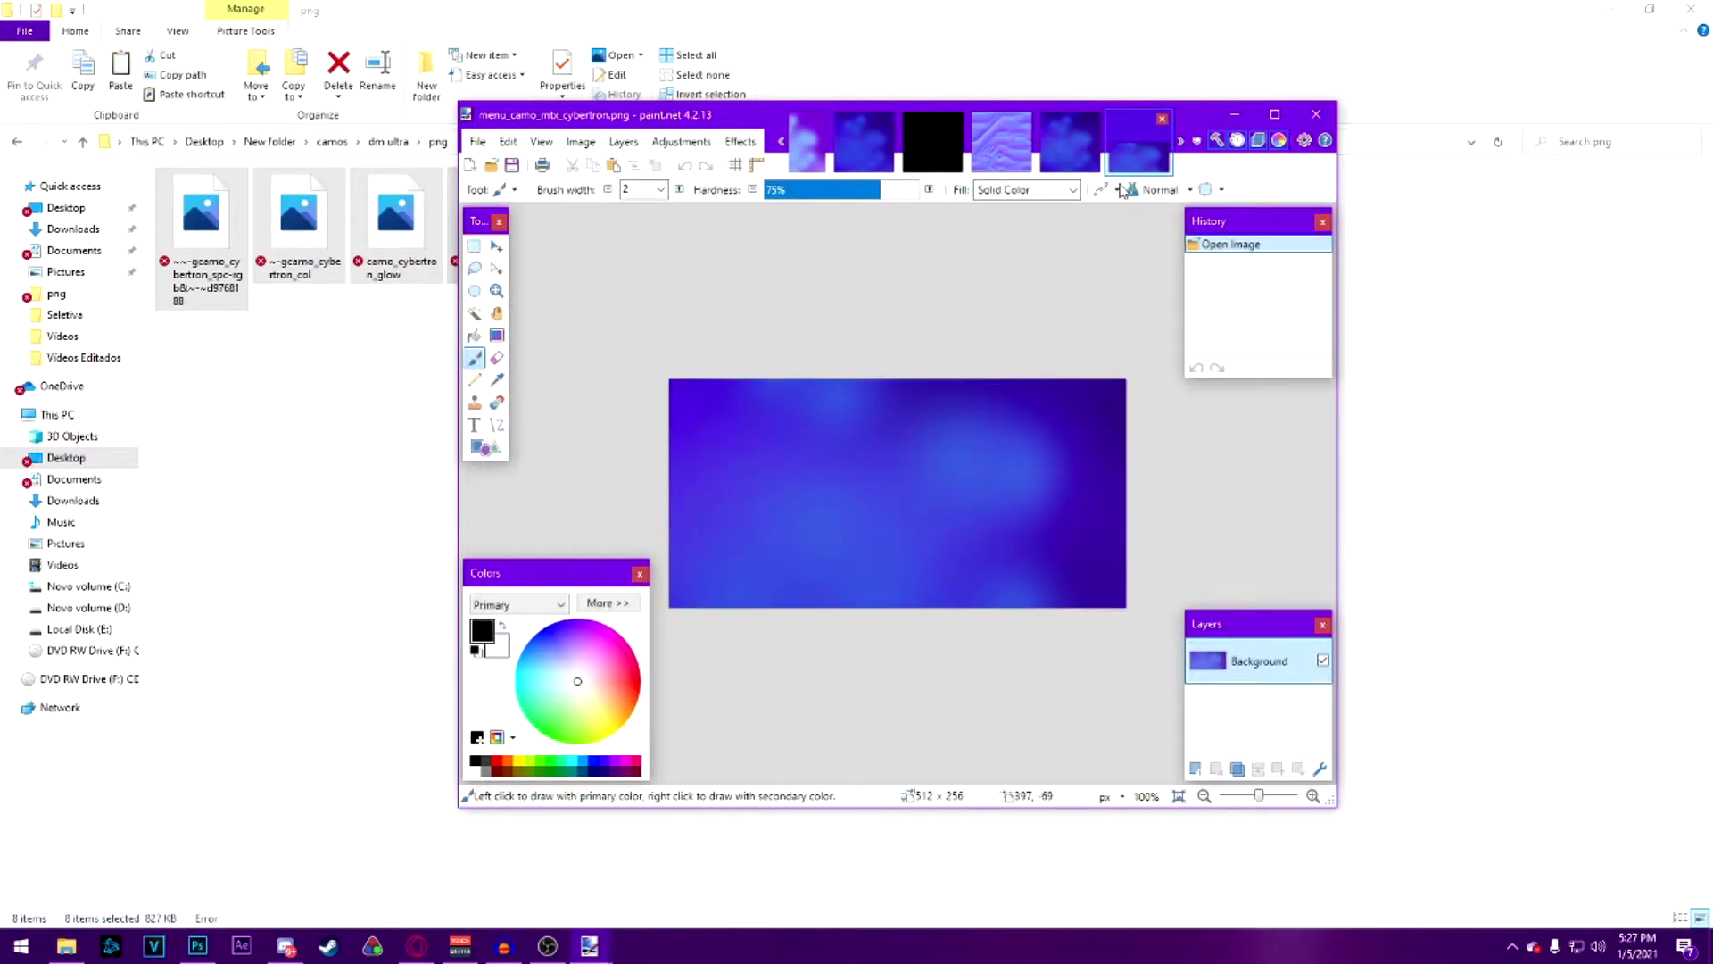
key("ctrl+shift+s")
left_click(766, 579)
left_click(765, 677)
left_click(907, 146)
double_click(681, 234)
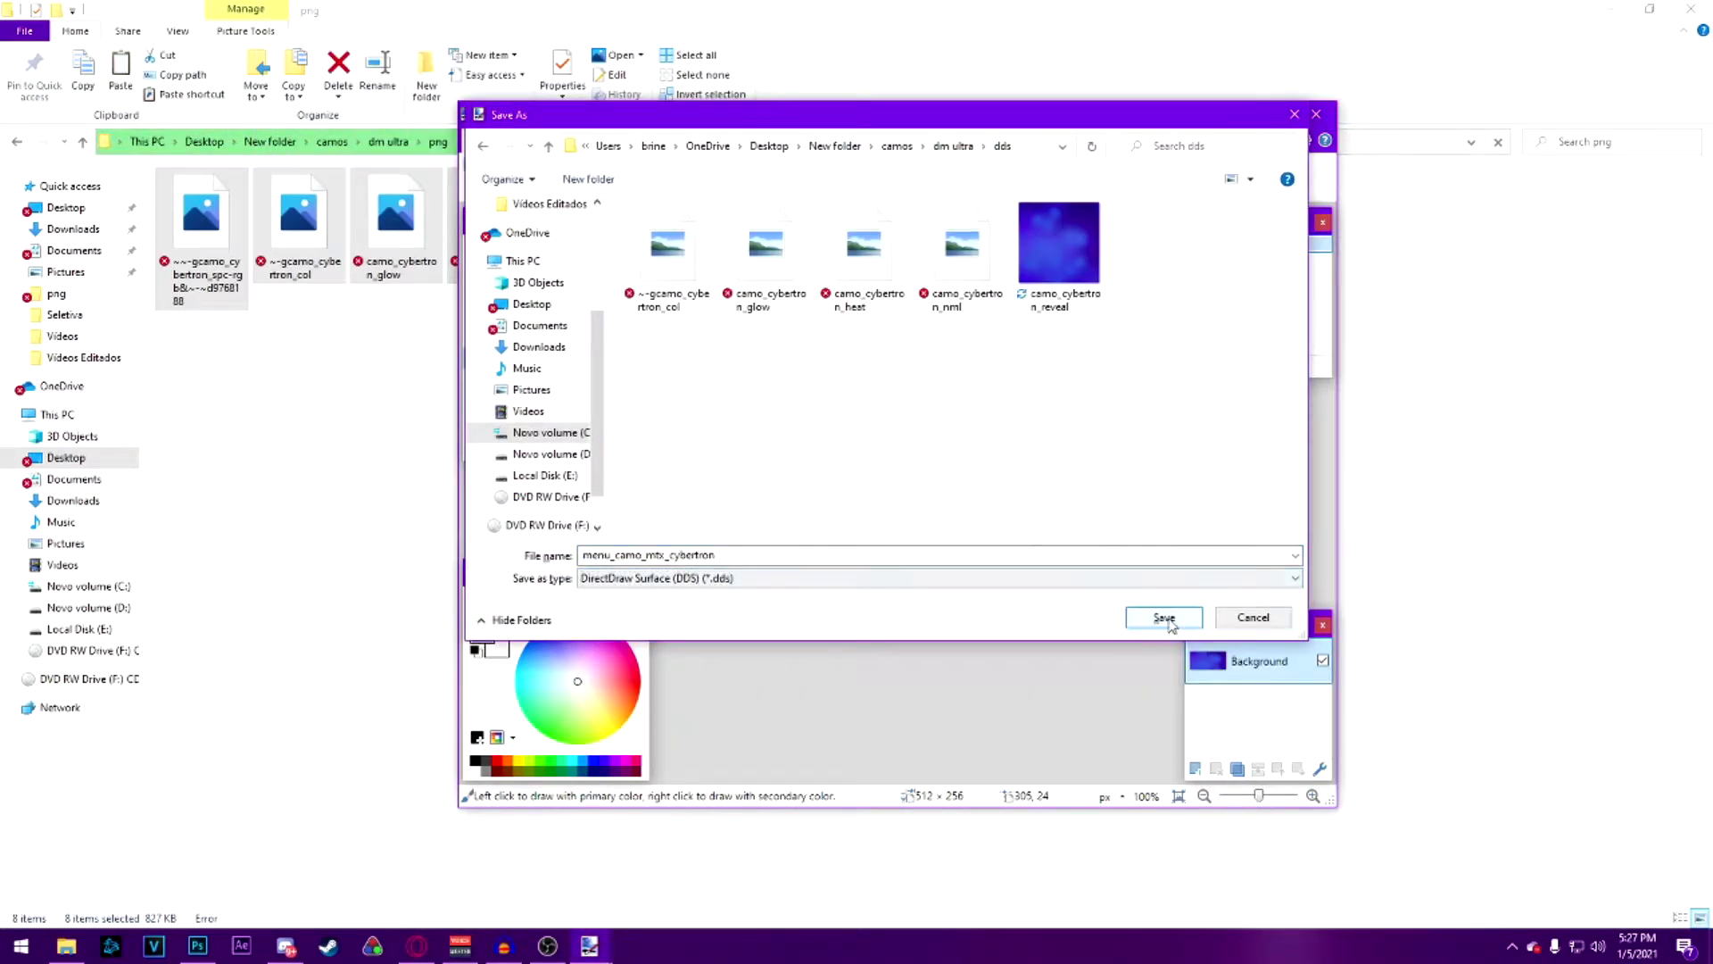
left_click(1165, 618)
key("Return")
Save menu_camo_mtx_cybertron_32 in DDS format in dm ultra's dds folder with the current export settings
left_click(1149, 159)
key("ctrl+shift+s")
left_click(908, 145)
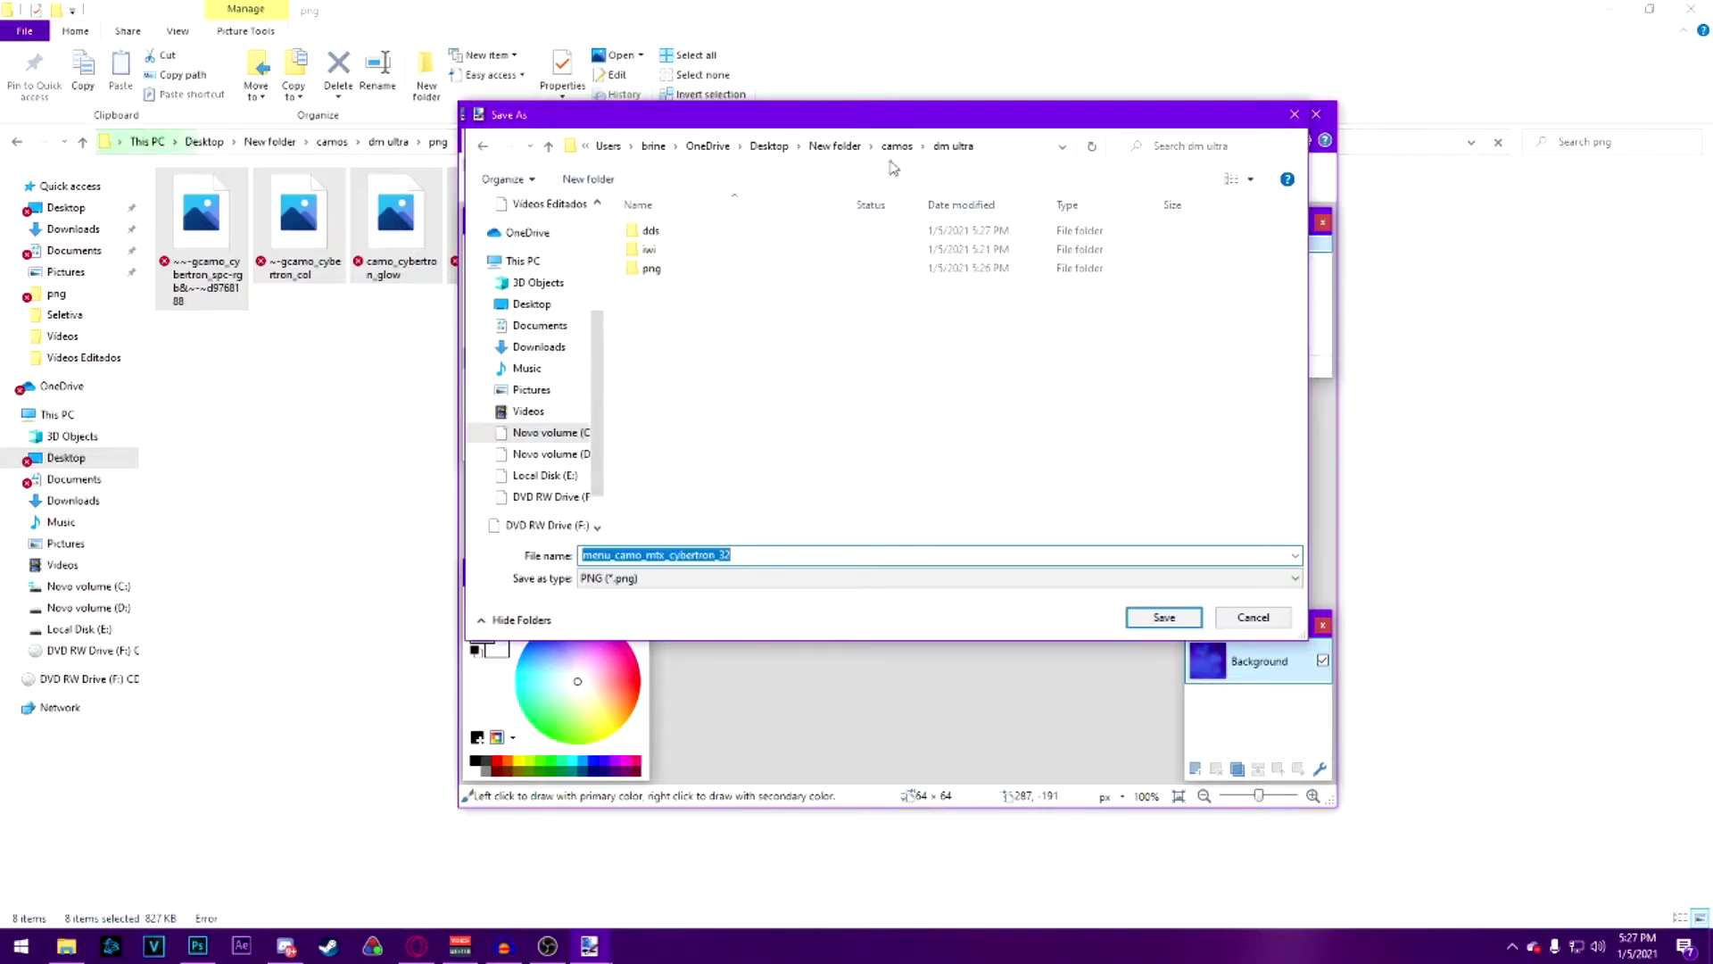
left_click(937, 579)
left_click(766, 677)
left_click(1165, 617)
key("Return")
Close paint.net, shrink the png folder's window, and open dm ultra's dds folder in it
left_click(1316, 114)
left_click(389, 141)
left_click_drag(627, 13, 1106, 215)
double_click(1167, 410)
Open a second File Explorer window beside the dds folder and locate iwi_dds_fast_converter on Novo volume (D:)
right_click(53, 954)
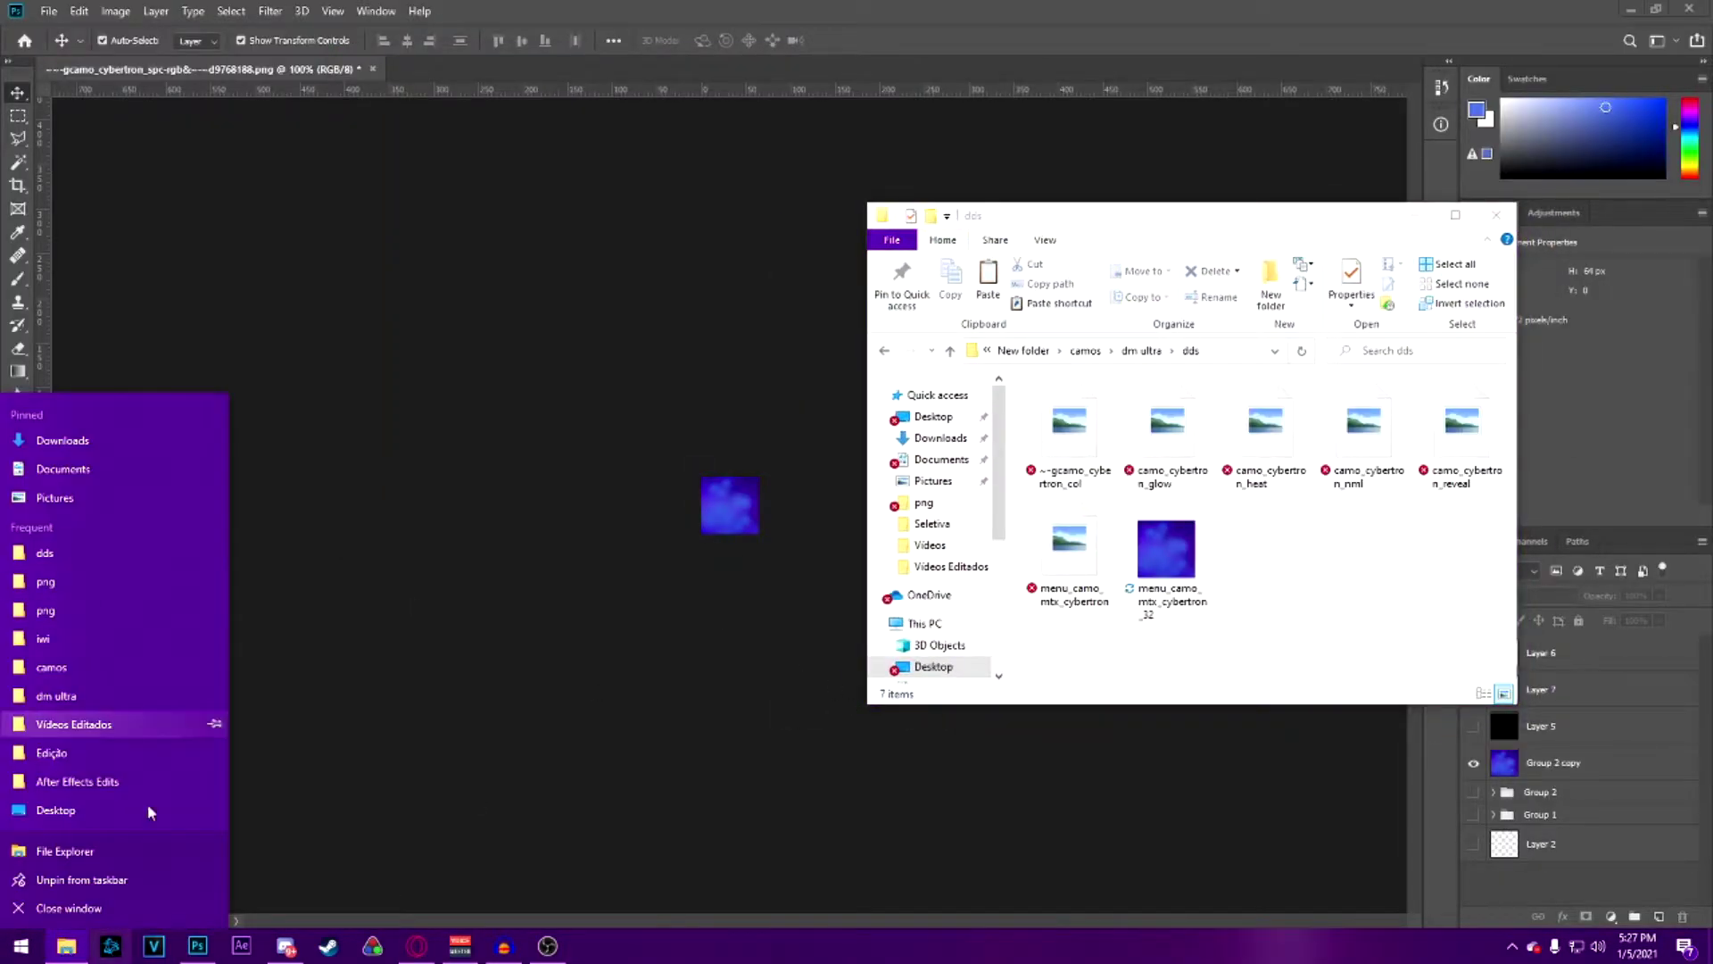
left_click(44, 854)
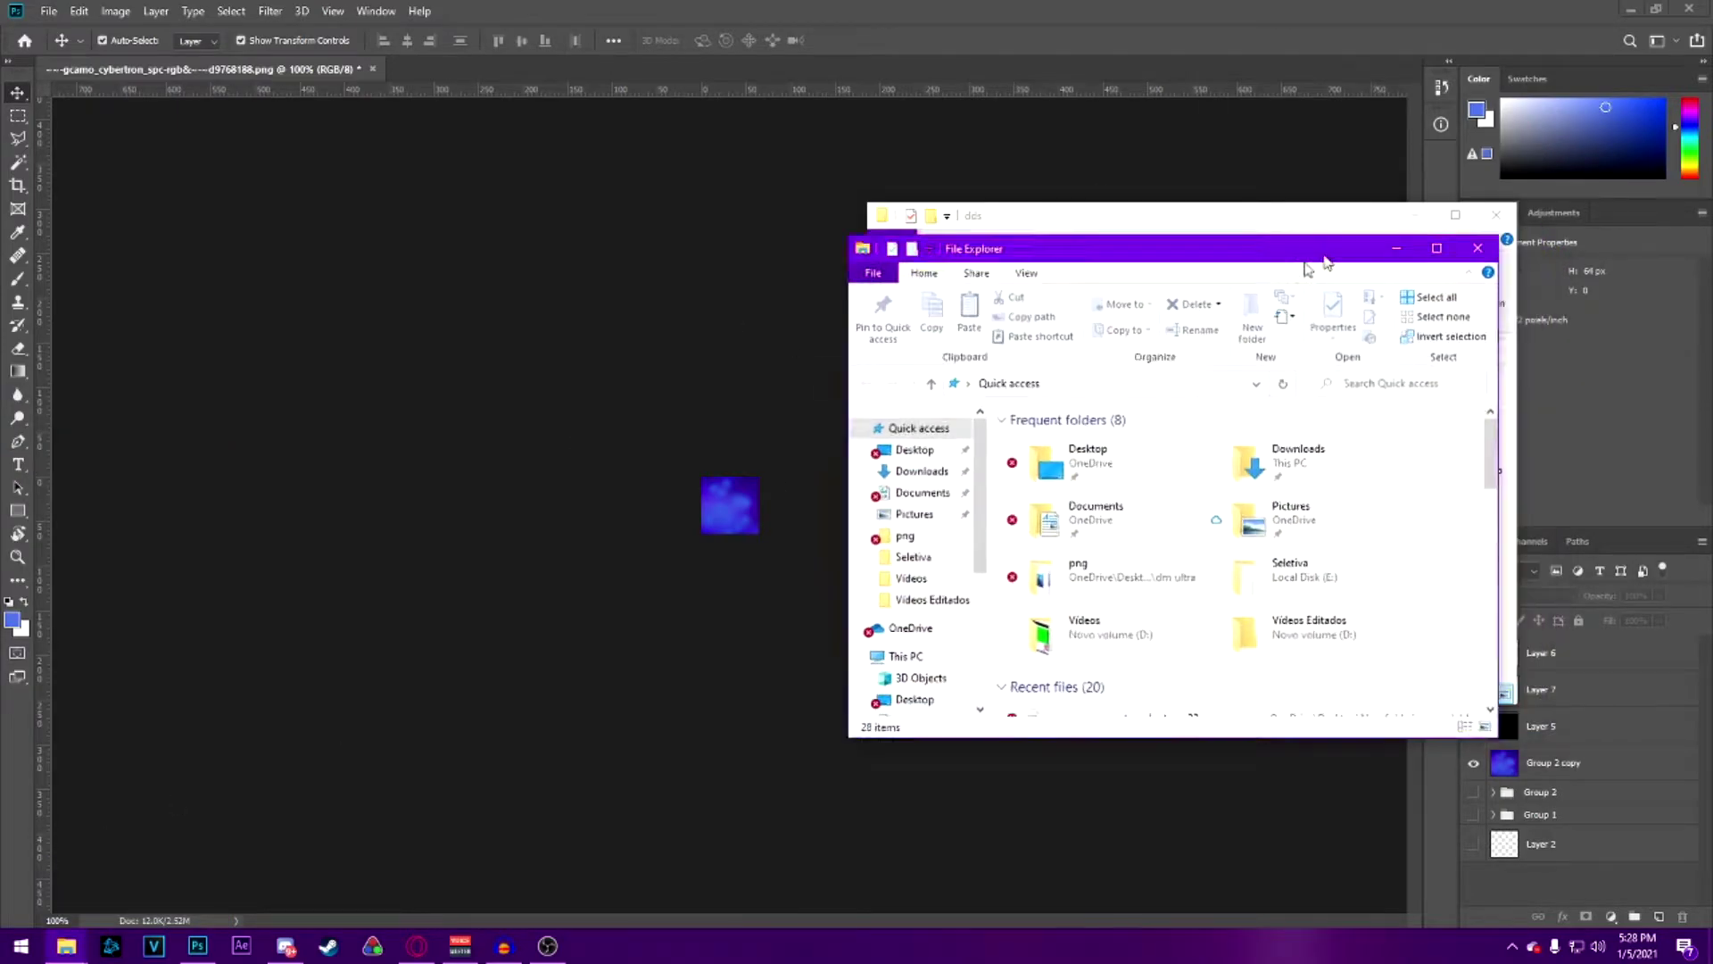
left_click_drag(1366, 244, 684, 172)
scroll(270, 601, "down", 3)
left_click(277, 601)
scroll(496, 456, "down", 15)
scroll(493, 453, "up", 1)
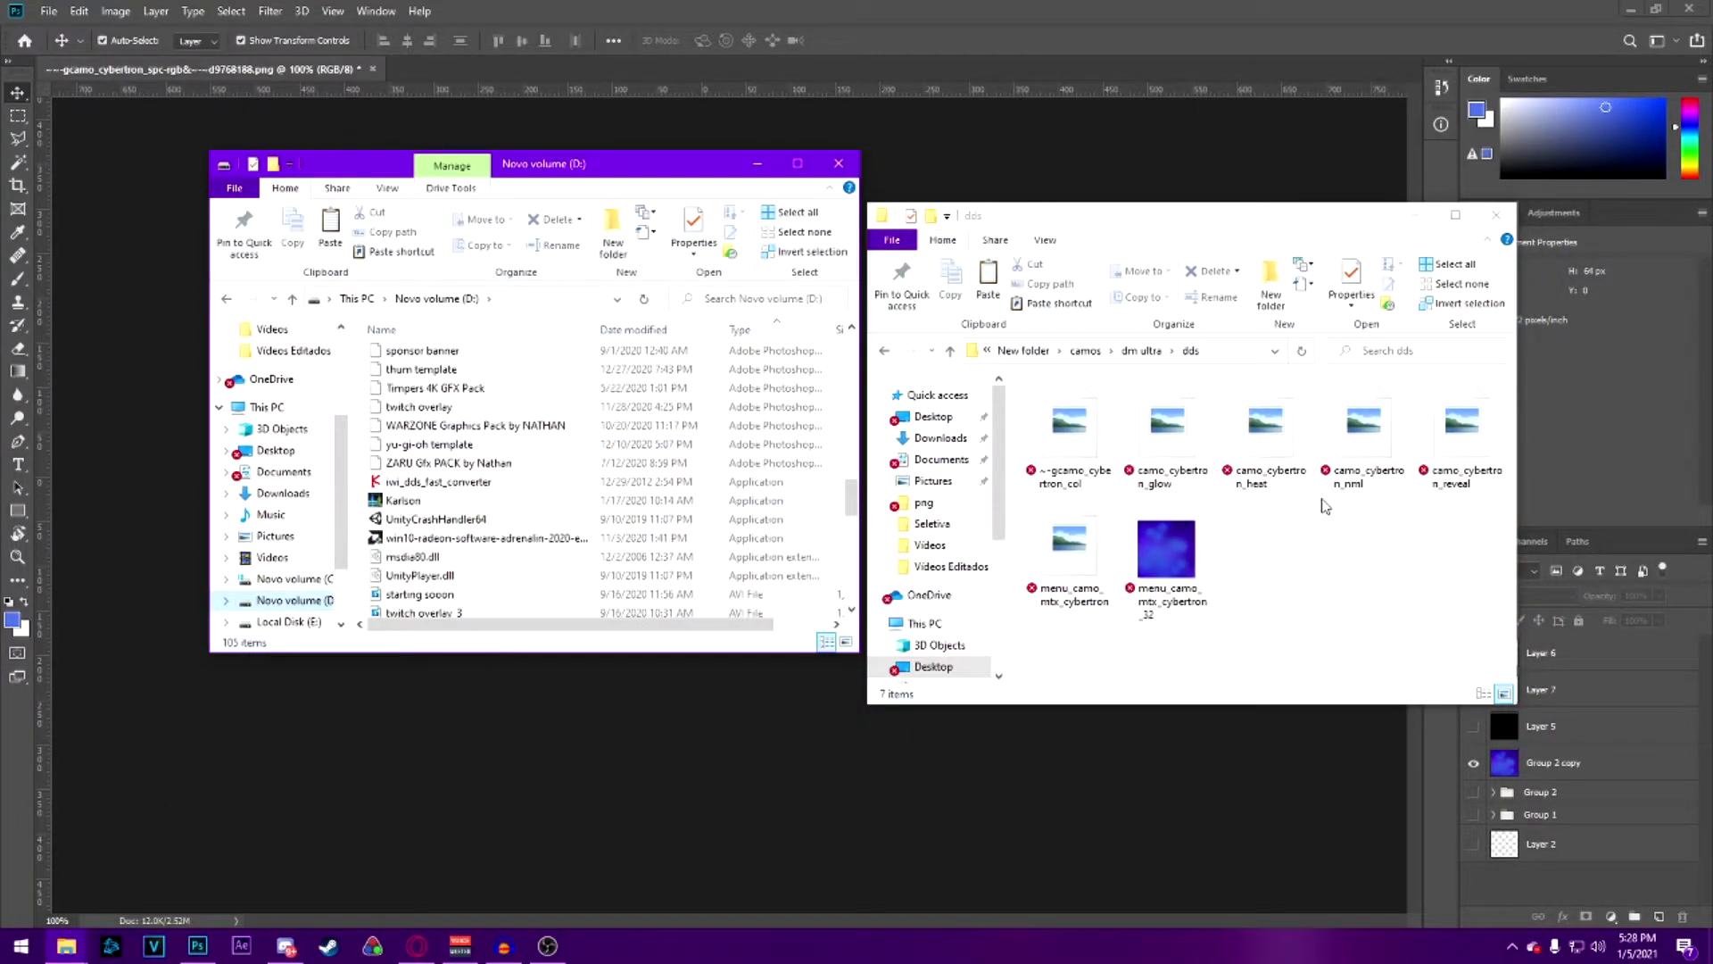
Run all the DDS textures through iwi_dds_fast_converter, choosing option 1 for Call of Duty: Black Ops II
left_click(1339, 640)
key("ctrl+a")
left_click_drag(1167, 553, 419, 482)
type("1")
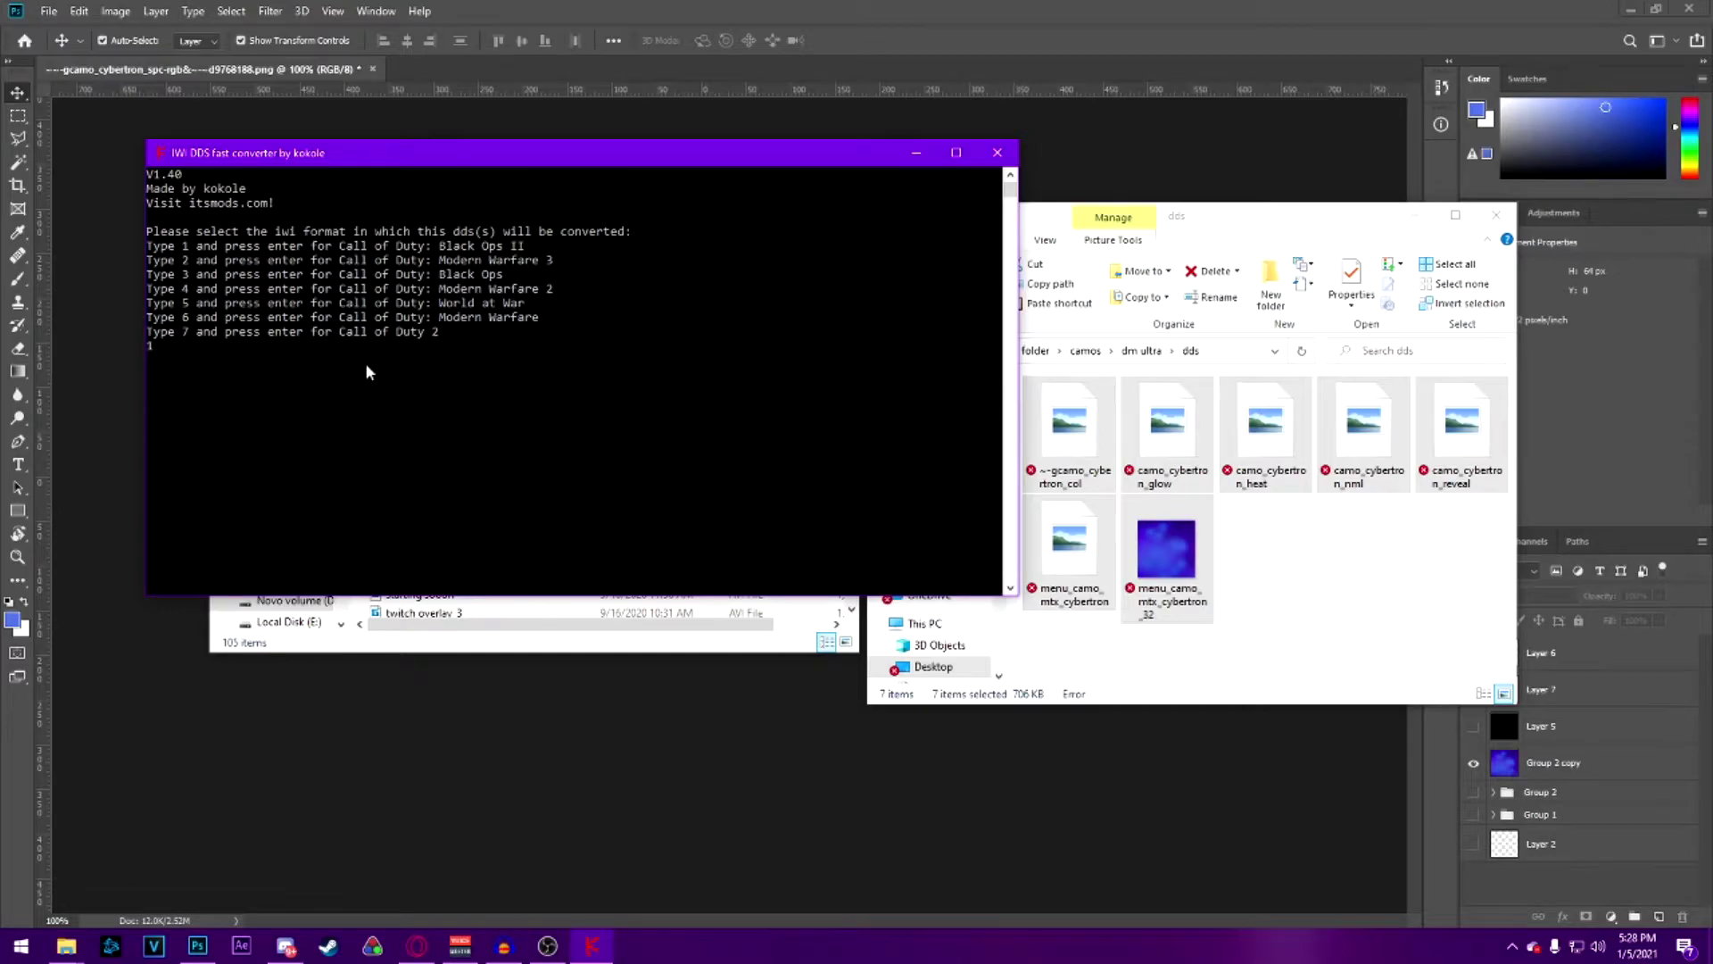
key("Return")
Move the converted IWI files from the dds folder into dm ultra's iwi folder
left_click(1470, 218)
left_click(1476, 272)
left_click(1274, 257, "ctrl")
left_click(1080, 245, "ctrl")
left_click(874, 239, "ctrl")
left_click(491, 226, "ctrl")
left_click(308, 225, "ctrl")
key("ctrl+x")
left_click(332, 143)
double_click(268, 223)
double_click(268, 219)
key("ctrl+v")
Select all the converted textures in the iwi folder and open the nested destination folders in the second file window
key("ctrl+a")
left_click_drag(1018, 11, 1252, 182)
scroll(455, 469, "up", 10)
double_click(420, 427)
double_click(400, 486)
double_click(421, 359)
double_click(425, 435)
left_click(1227, 389)
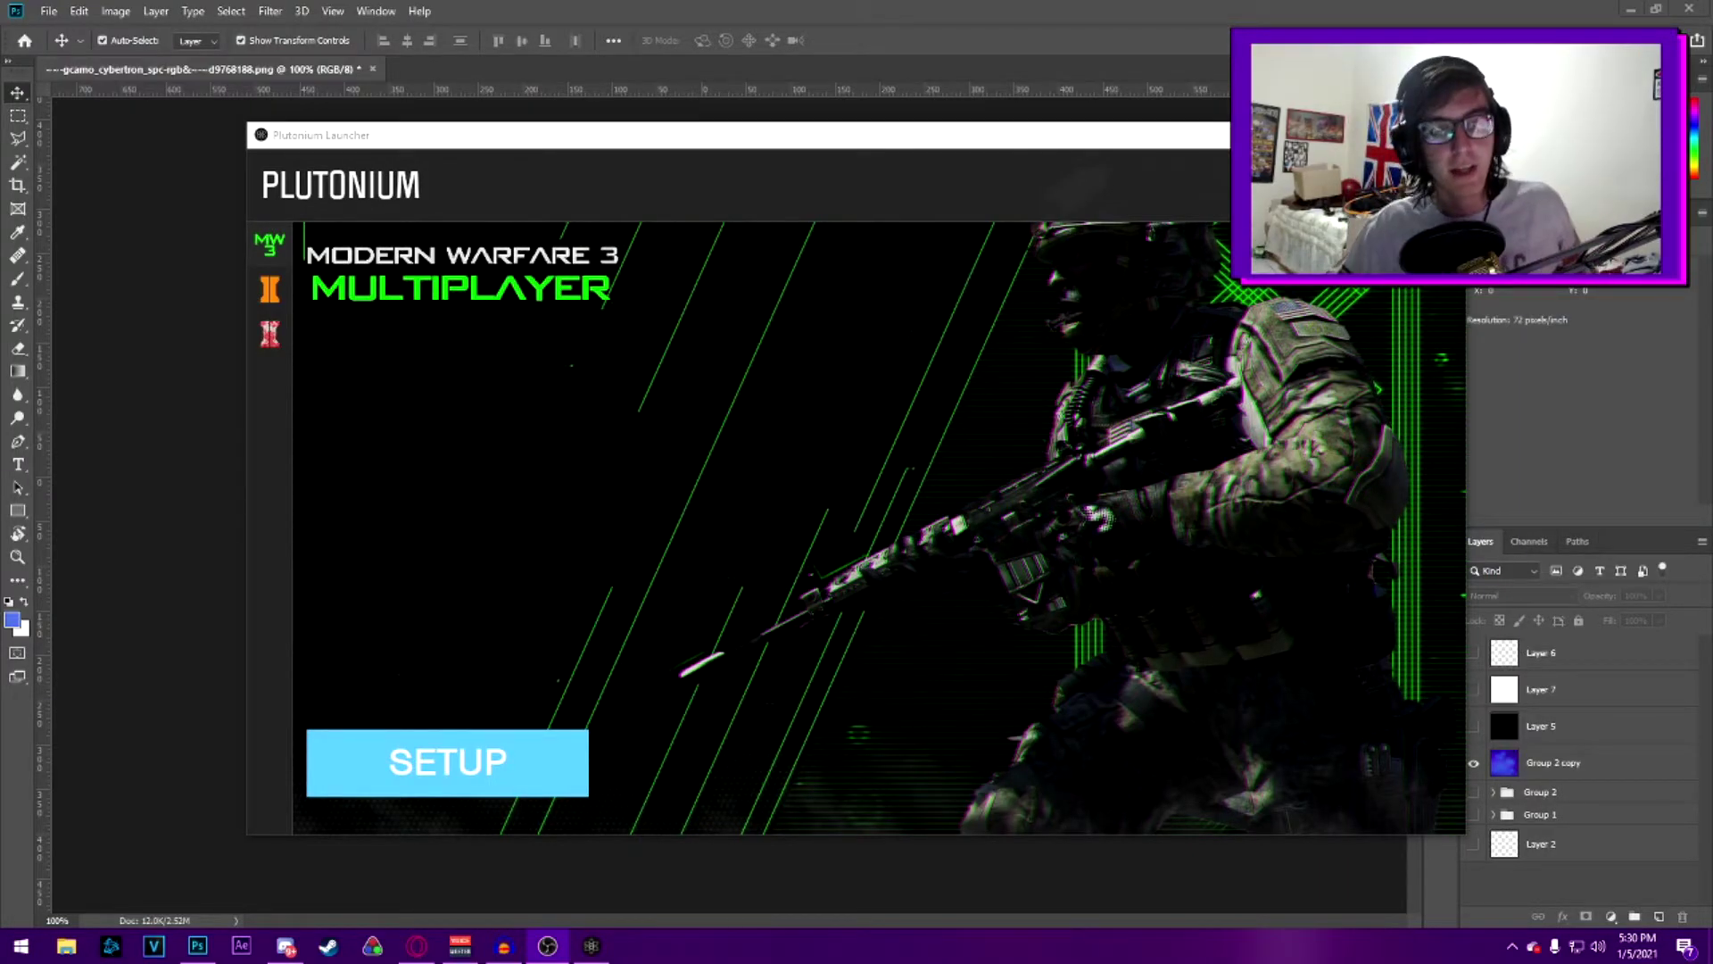
Launch Black Ops II Multiplayer from the Plutonium Launcher and close the in-game server list
left_click(290, 288)
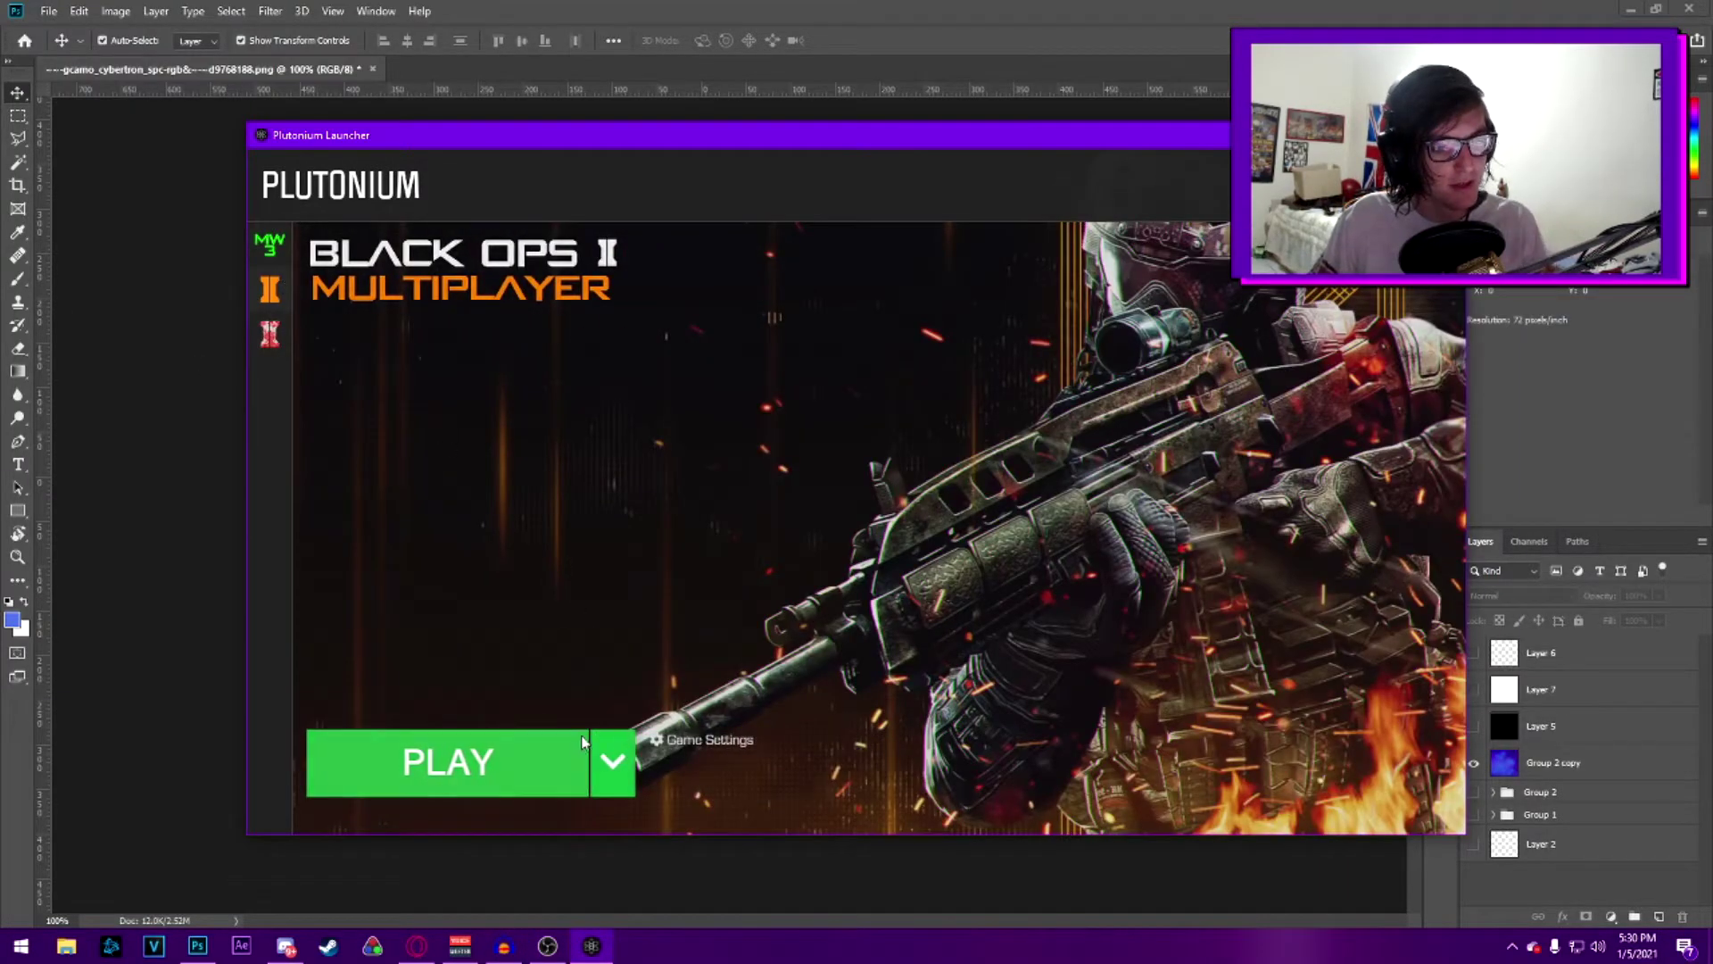
left_click(530, 753)
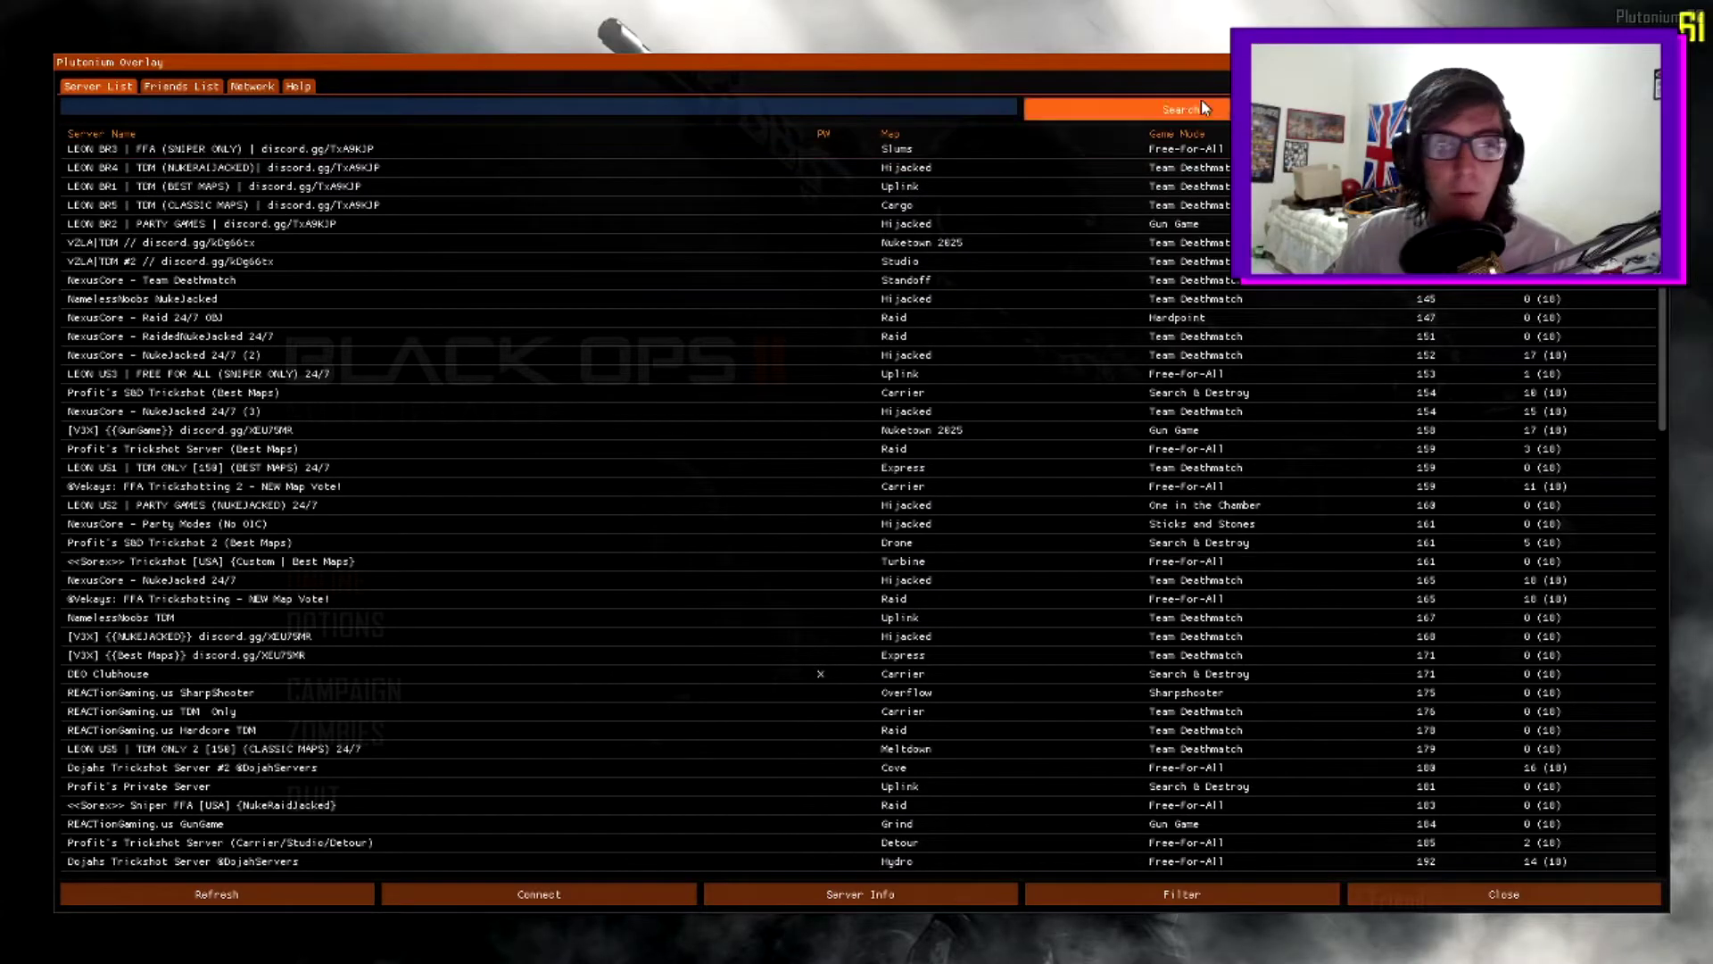
left_click(1505, 894)
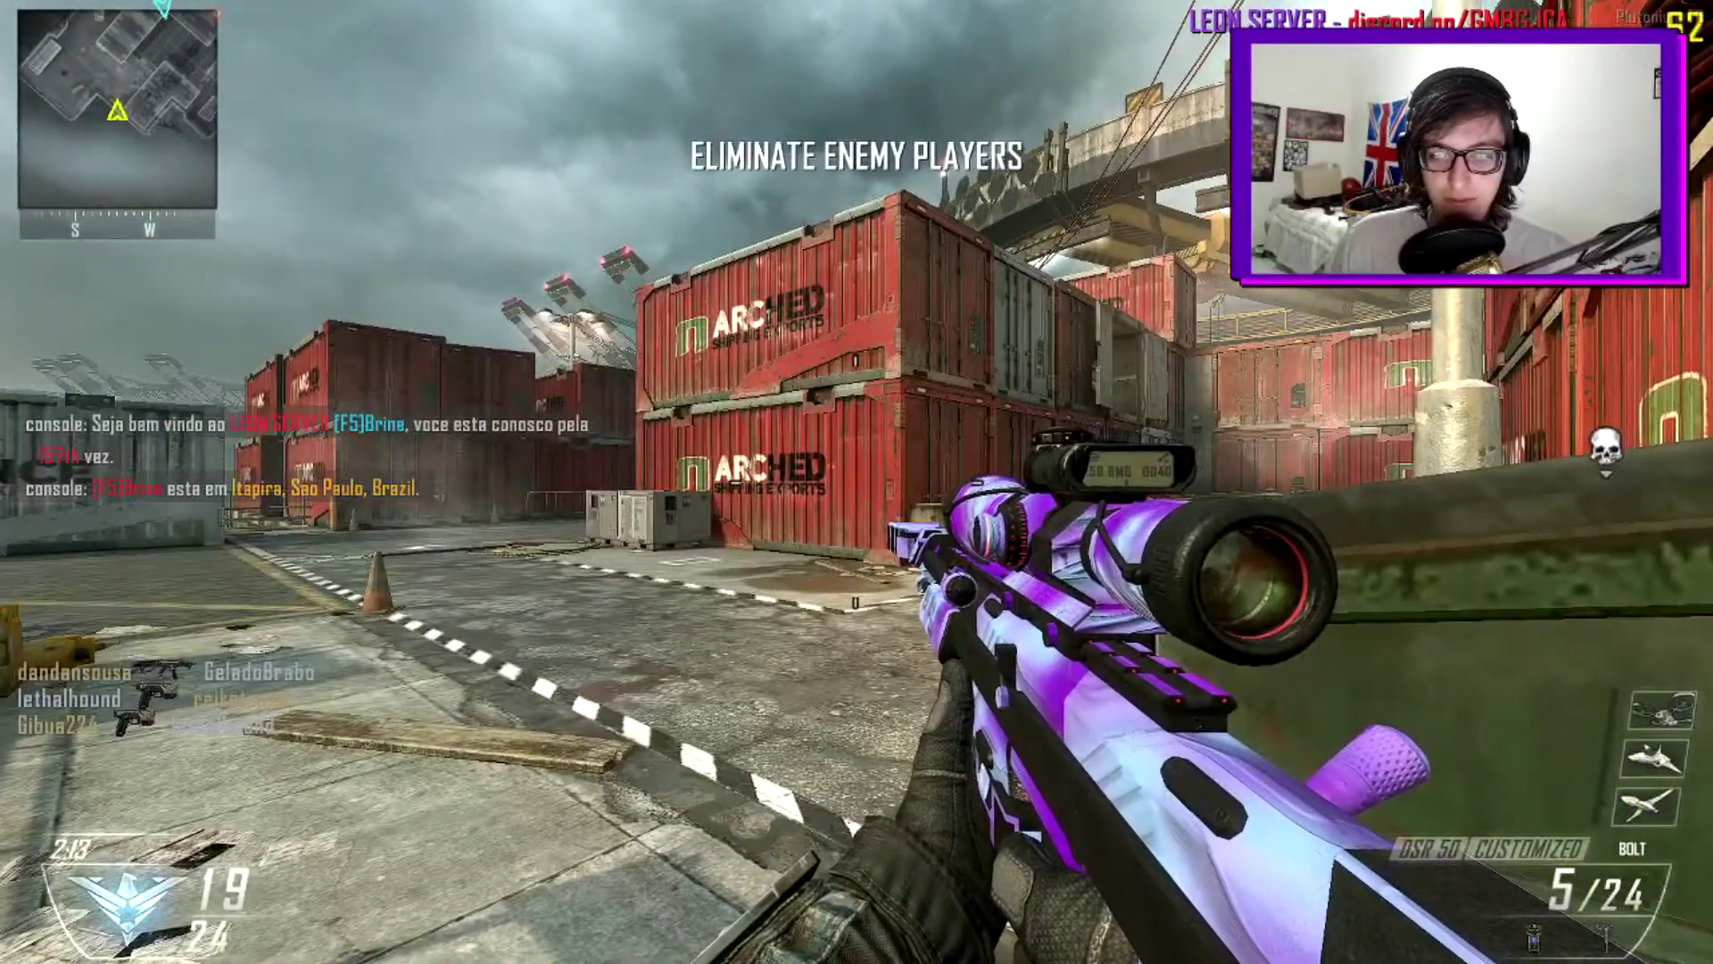
Examine the camo in a match on the DSR 50 and on the B23R, aiming and firing the weapons
key("w")
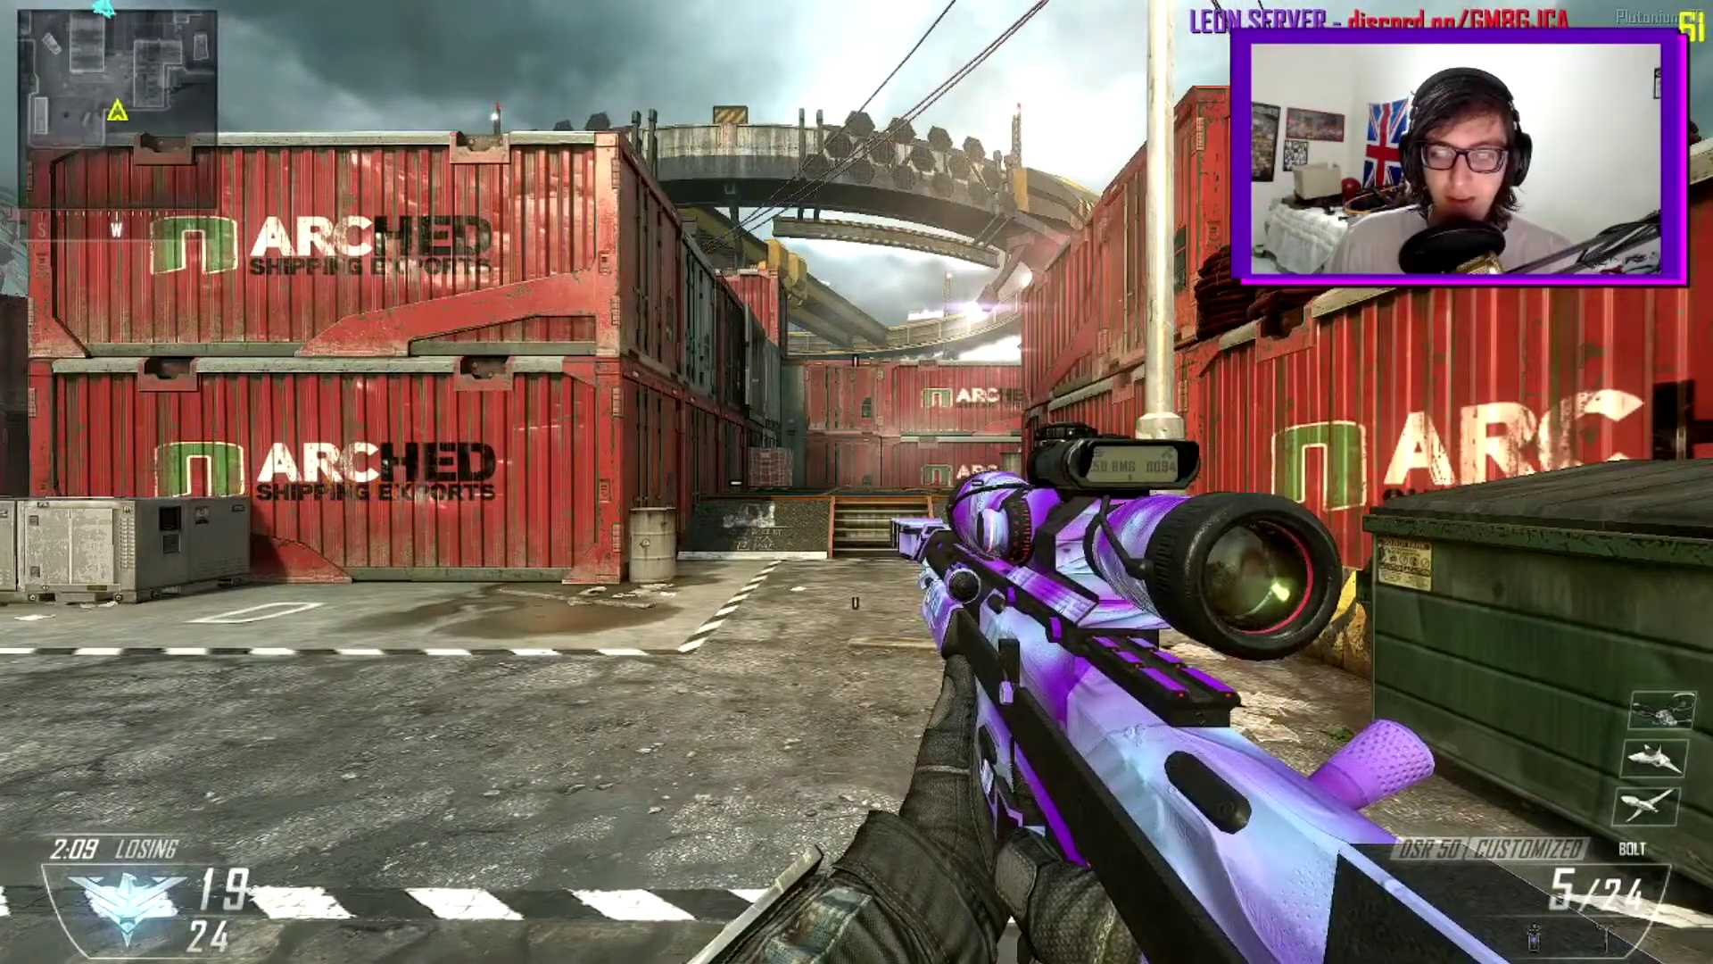
right_click(857, 482)
key("2")
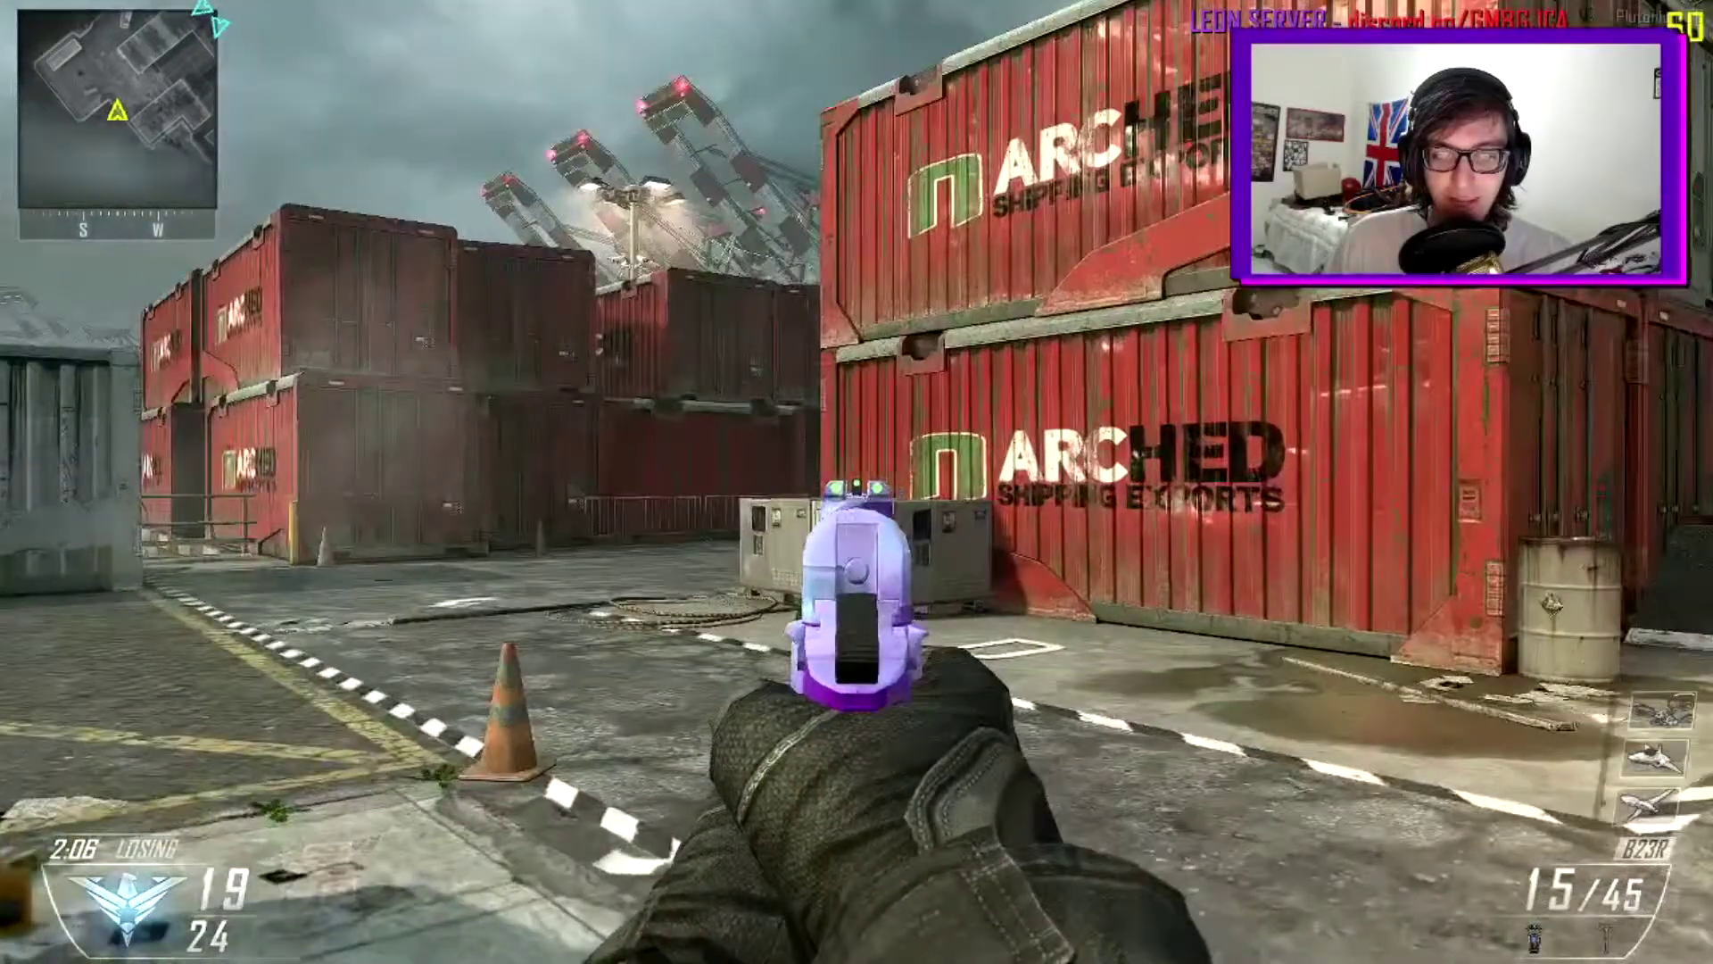
left_click(857, 482)
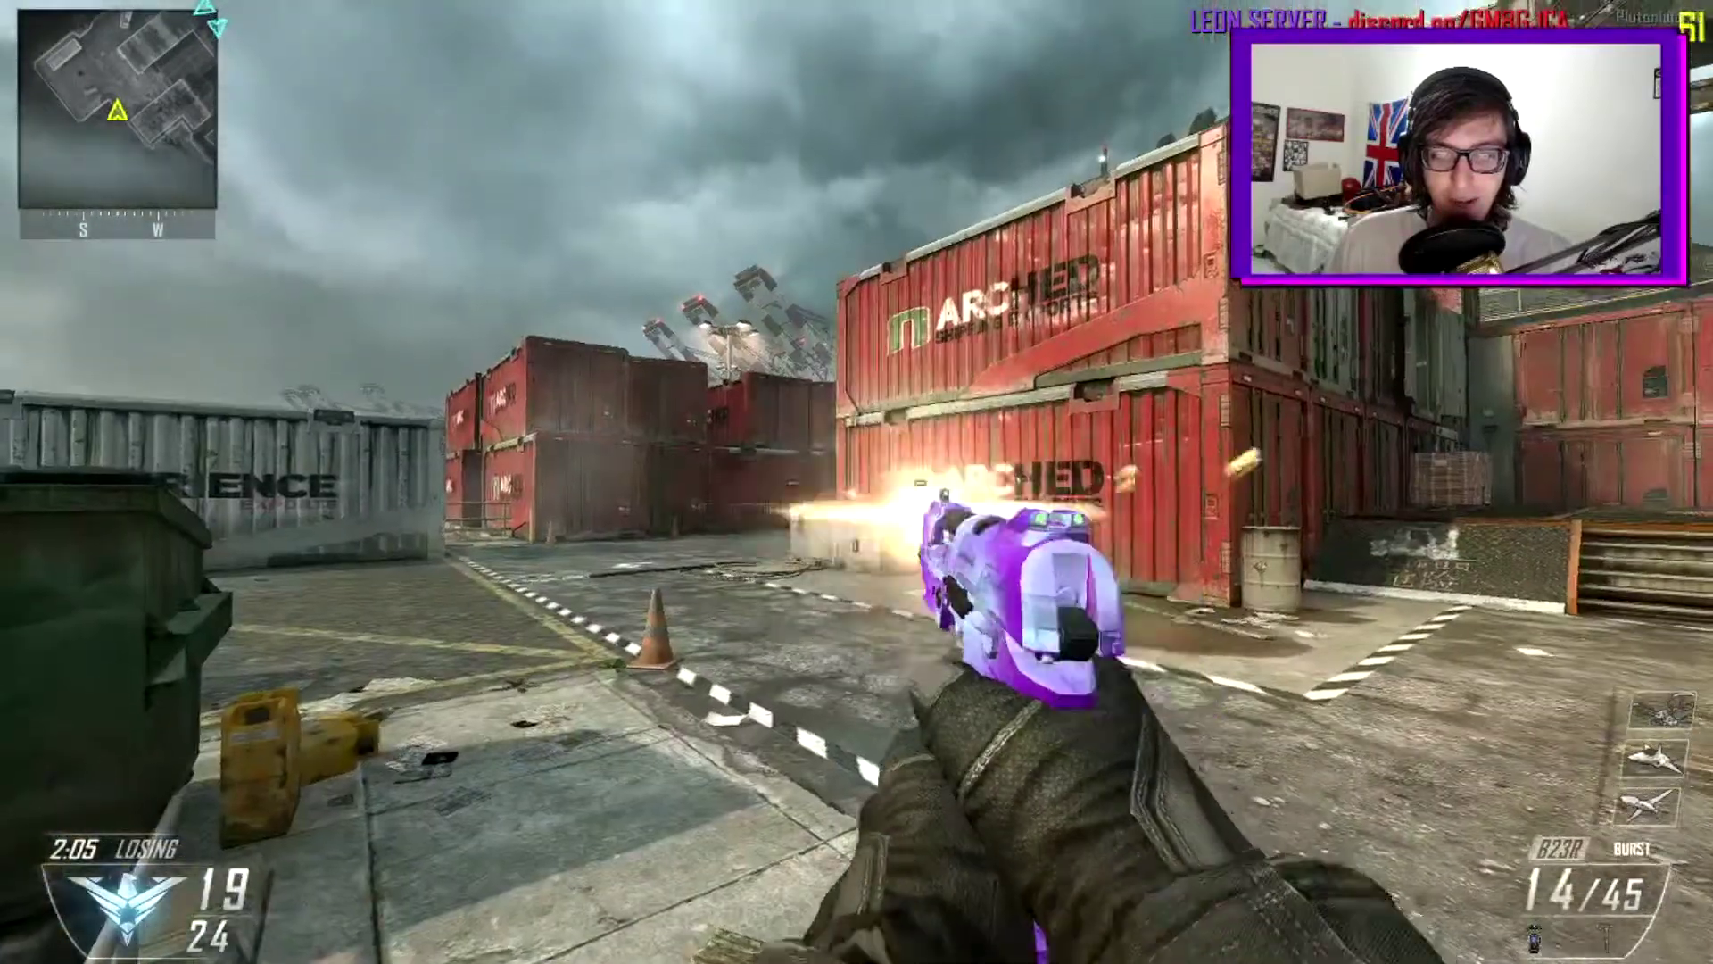